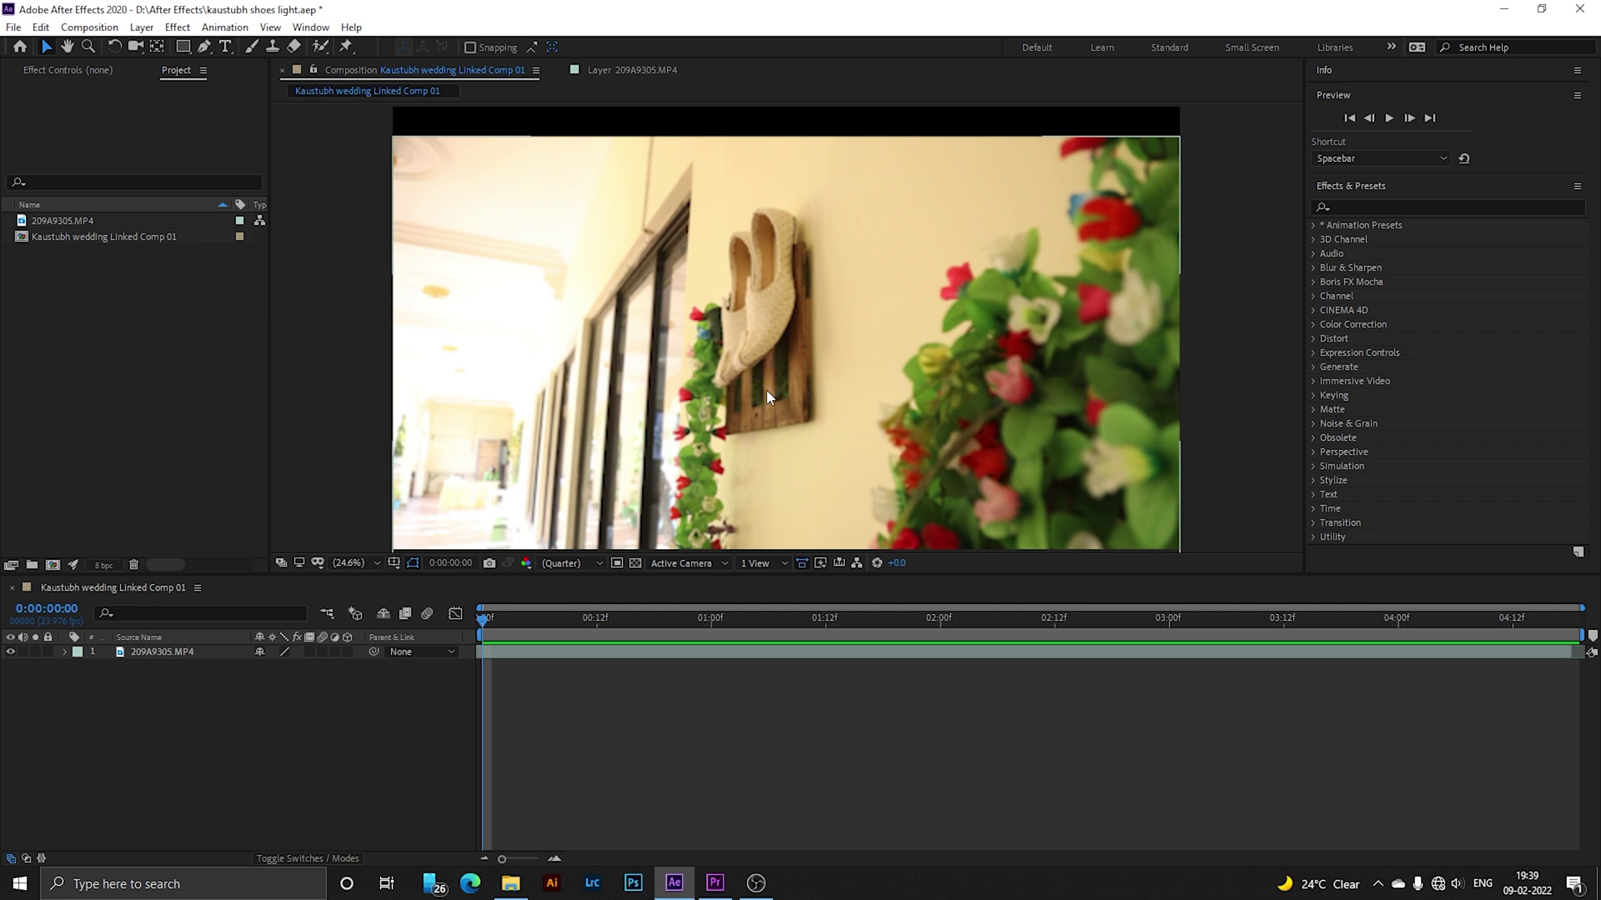
- Switch to Premiere Pro, open the linked shoe composition in After Effects, and leave its footage layer deselected
click(713, 882)
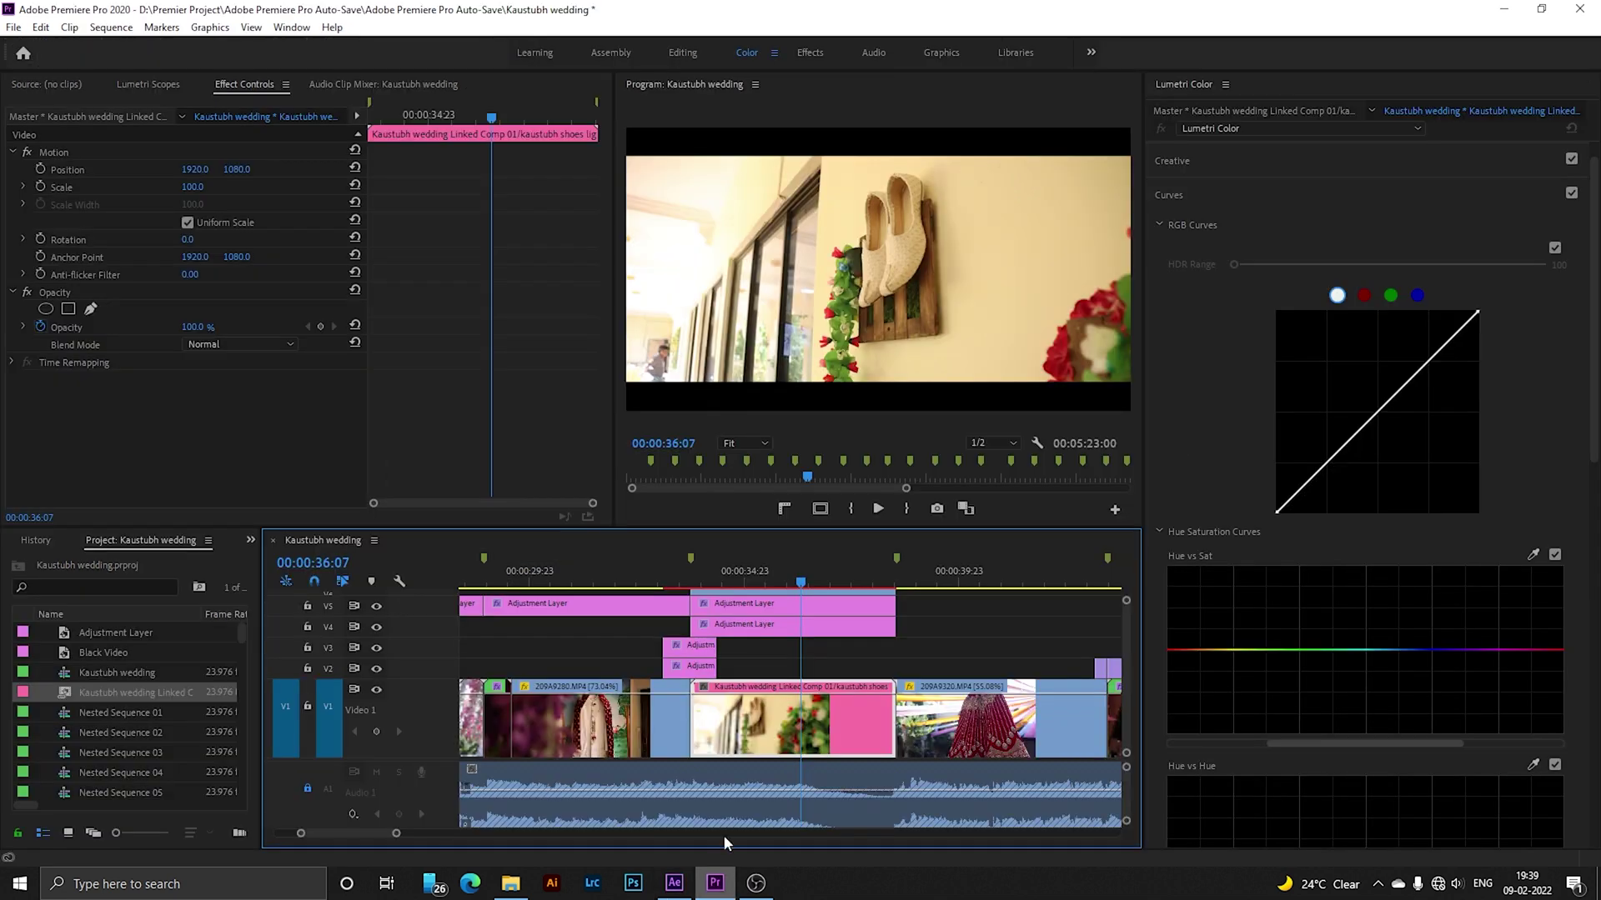
double_click(781, 690)
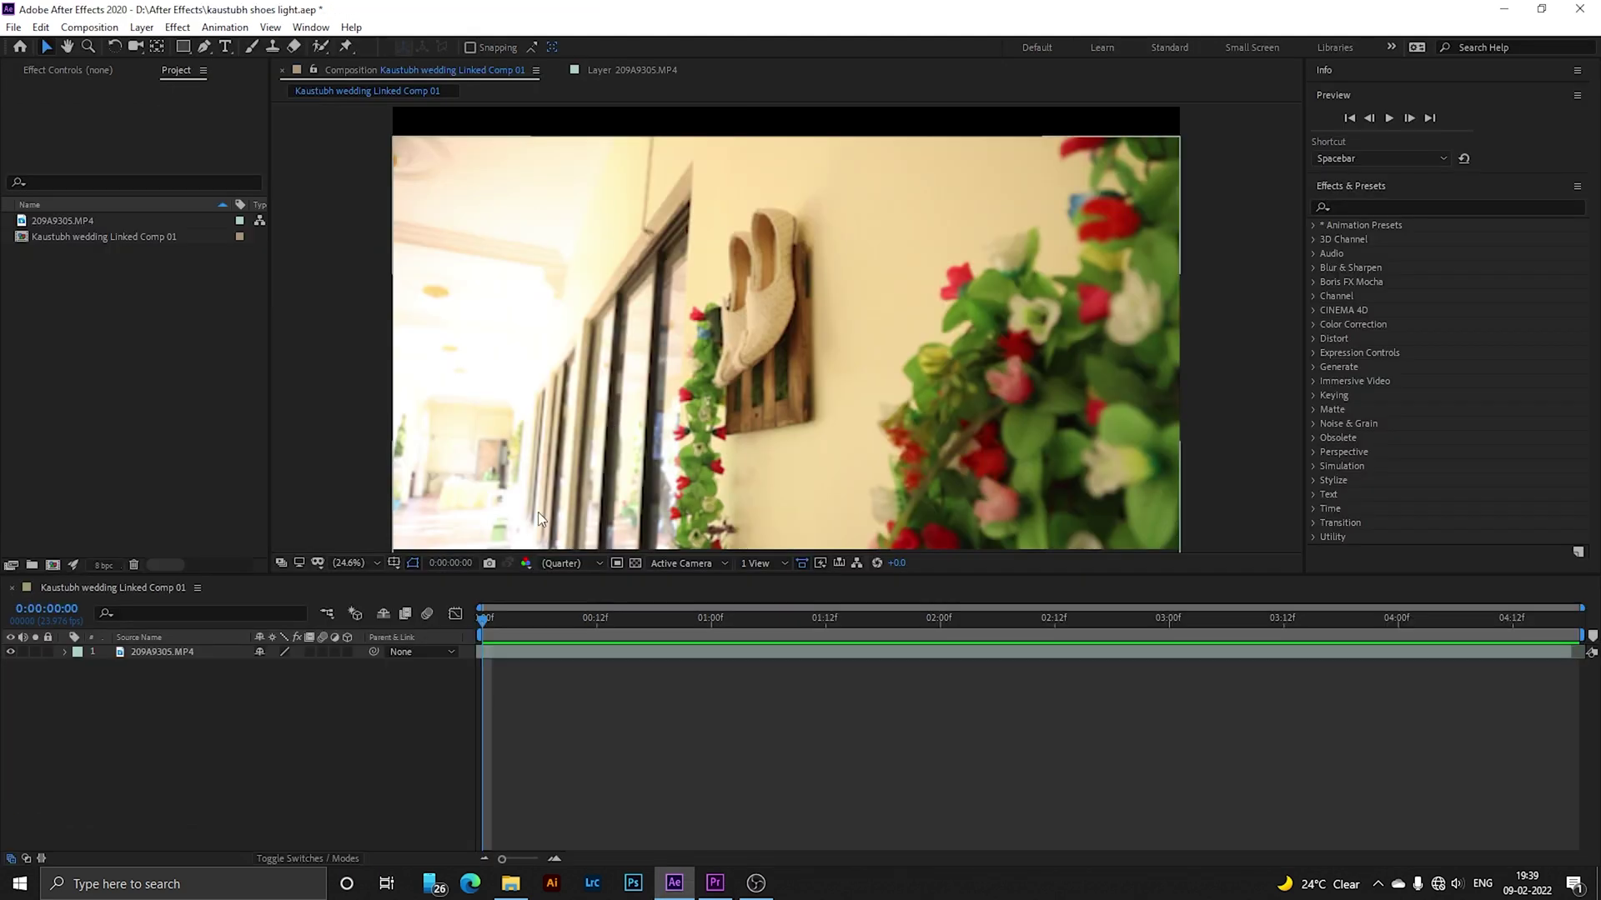
click(190, 655)
click(239, 692)
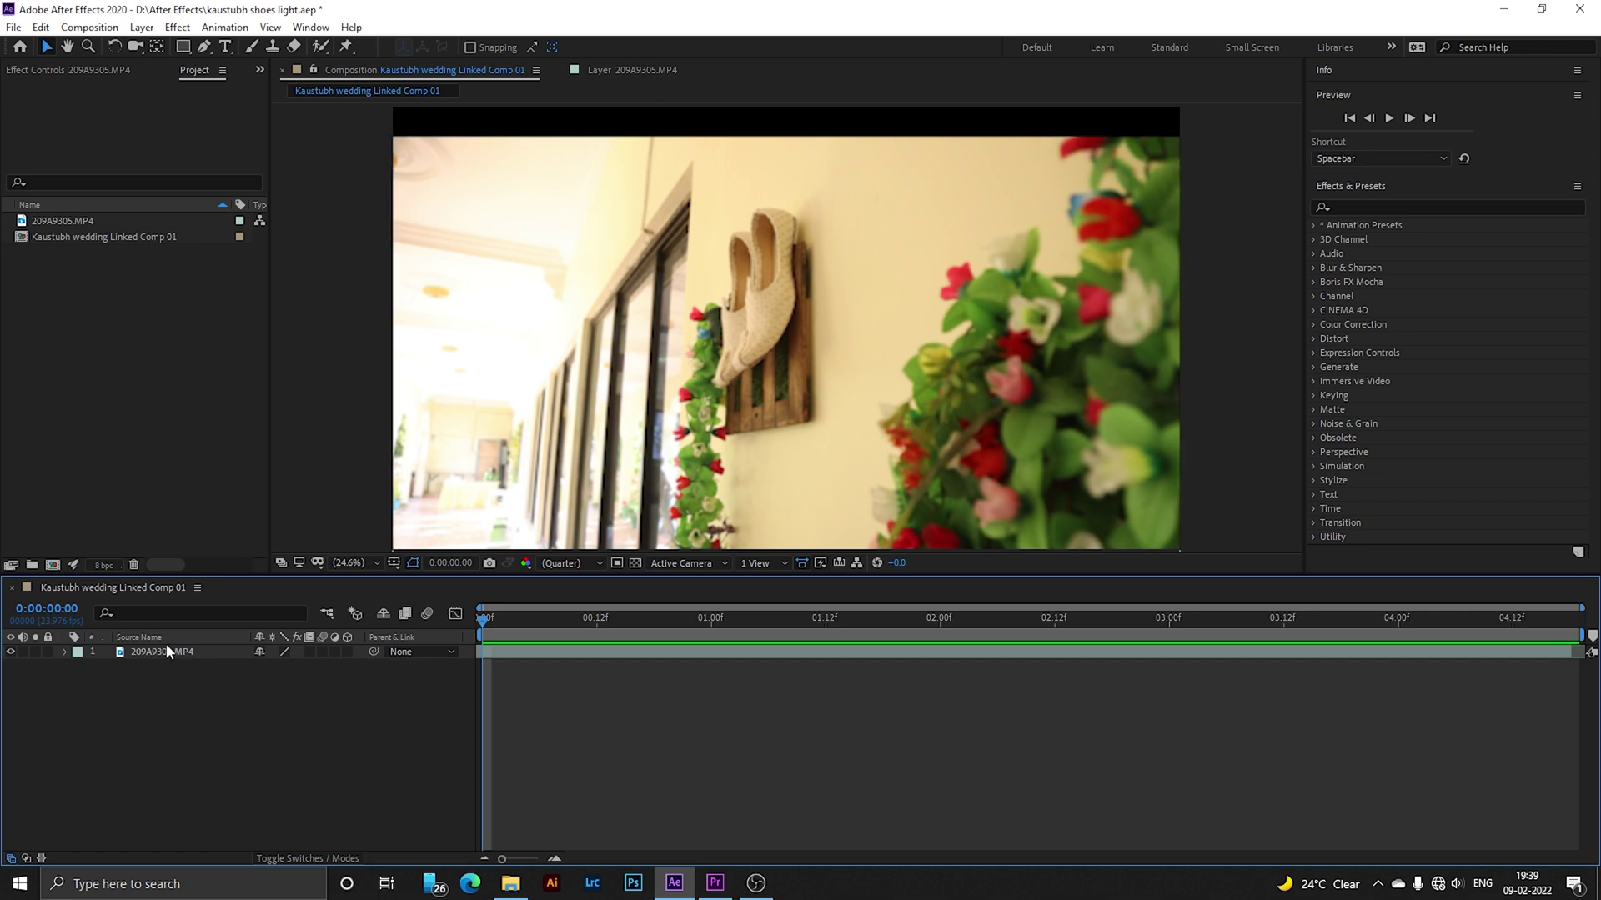
click(170, 651)
click(235, 705)
- Trace the front shoe's outer edge with the Pen tool, from the toe tip up along the side beside the wooden rack
click(202, 48)
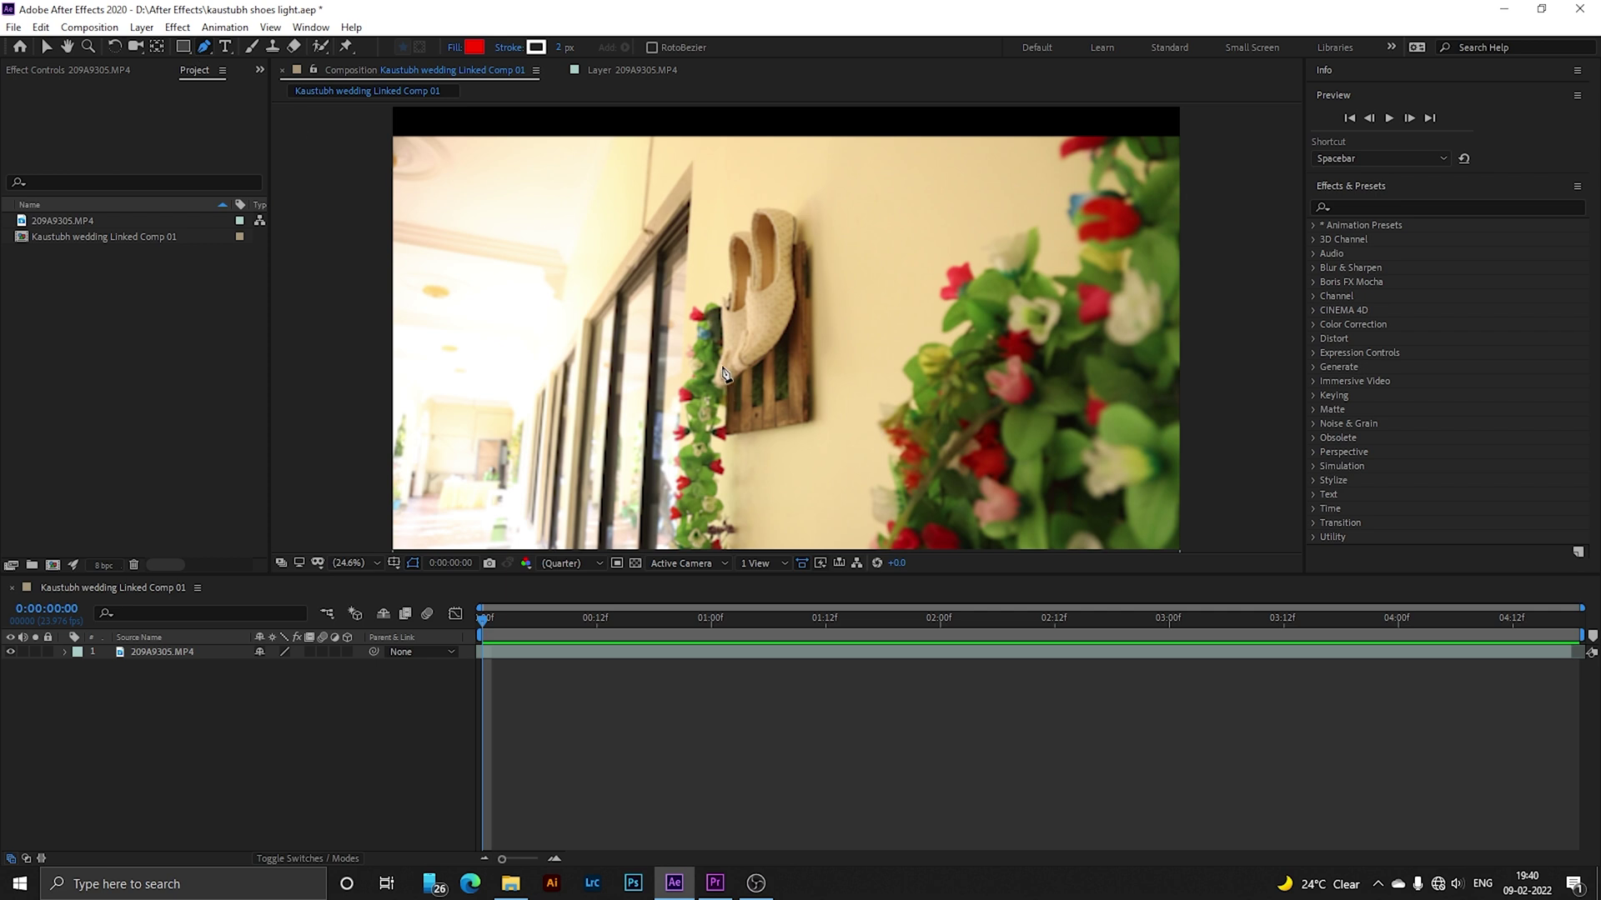
scroll(722, 367, up, 1)
scroll(722, 366, up, 3)
scroll(653, 436, up, 3)
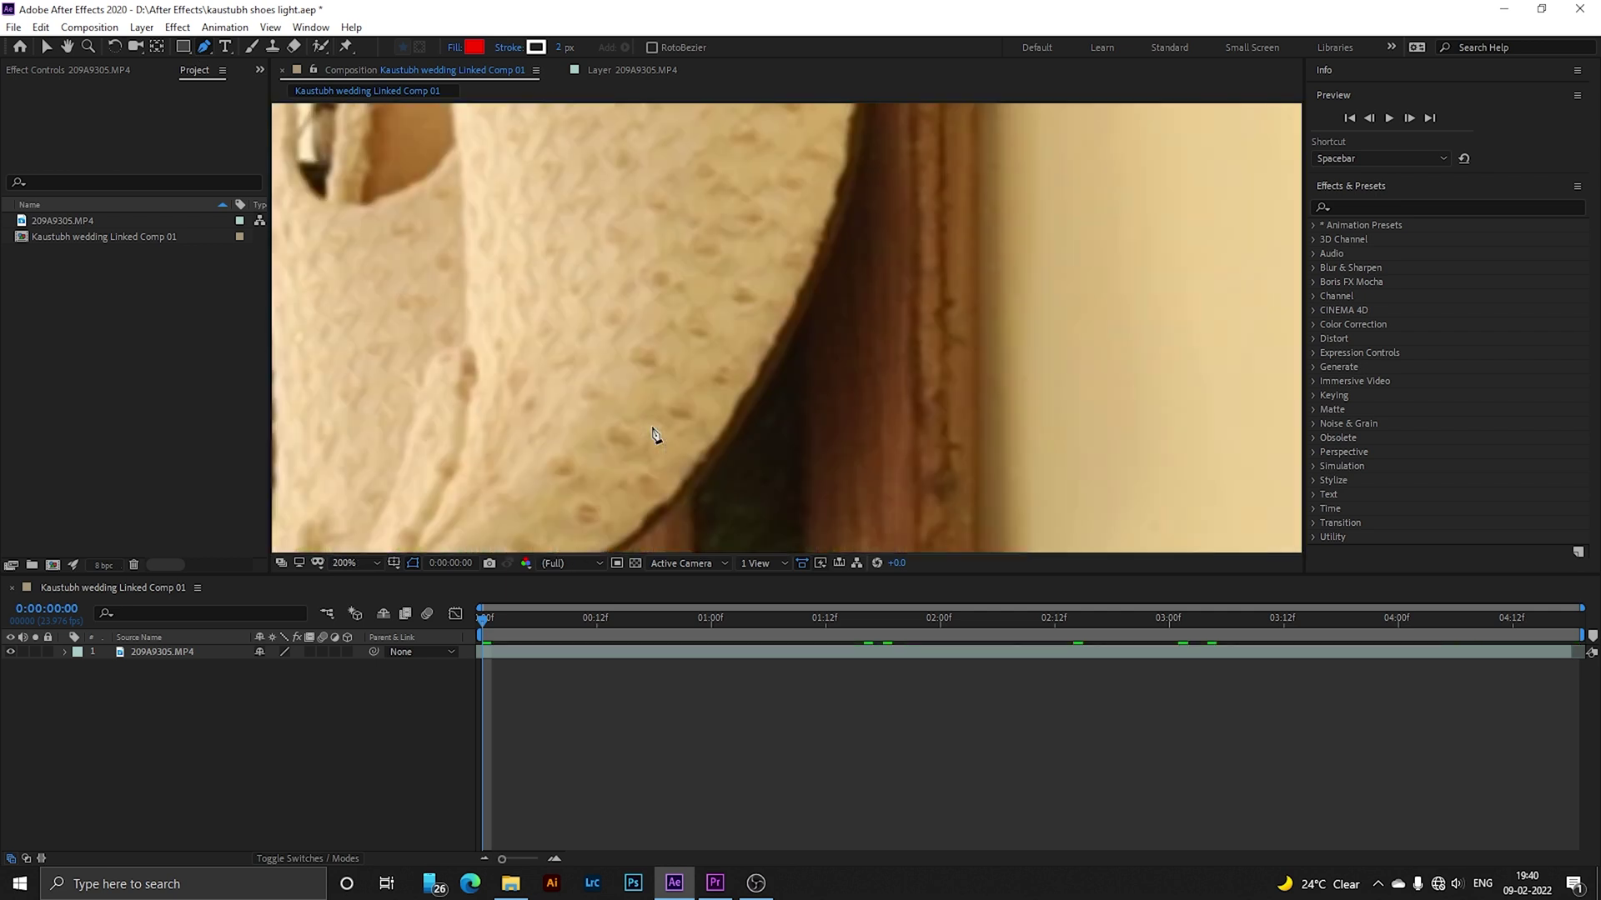
scroll(654, 434, down, 2)
scroll(655, 432, down, 2)
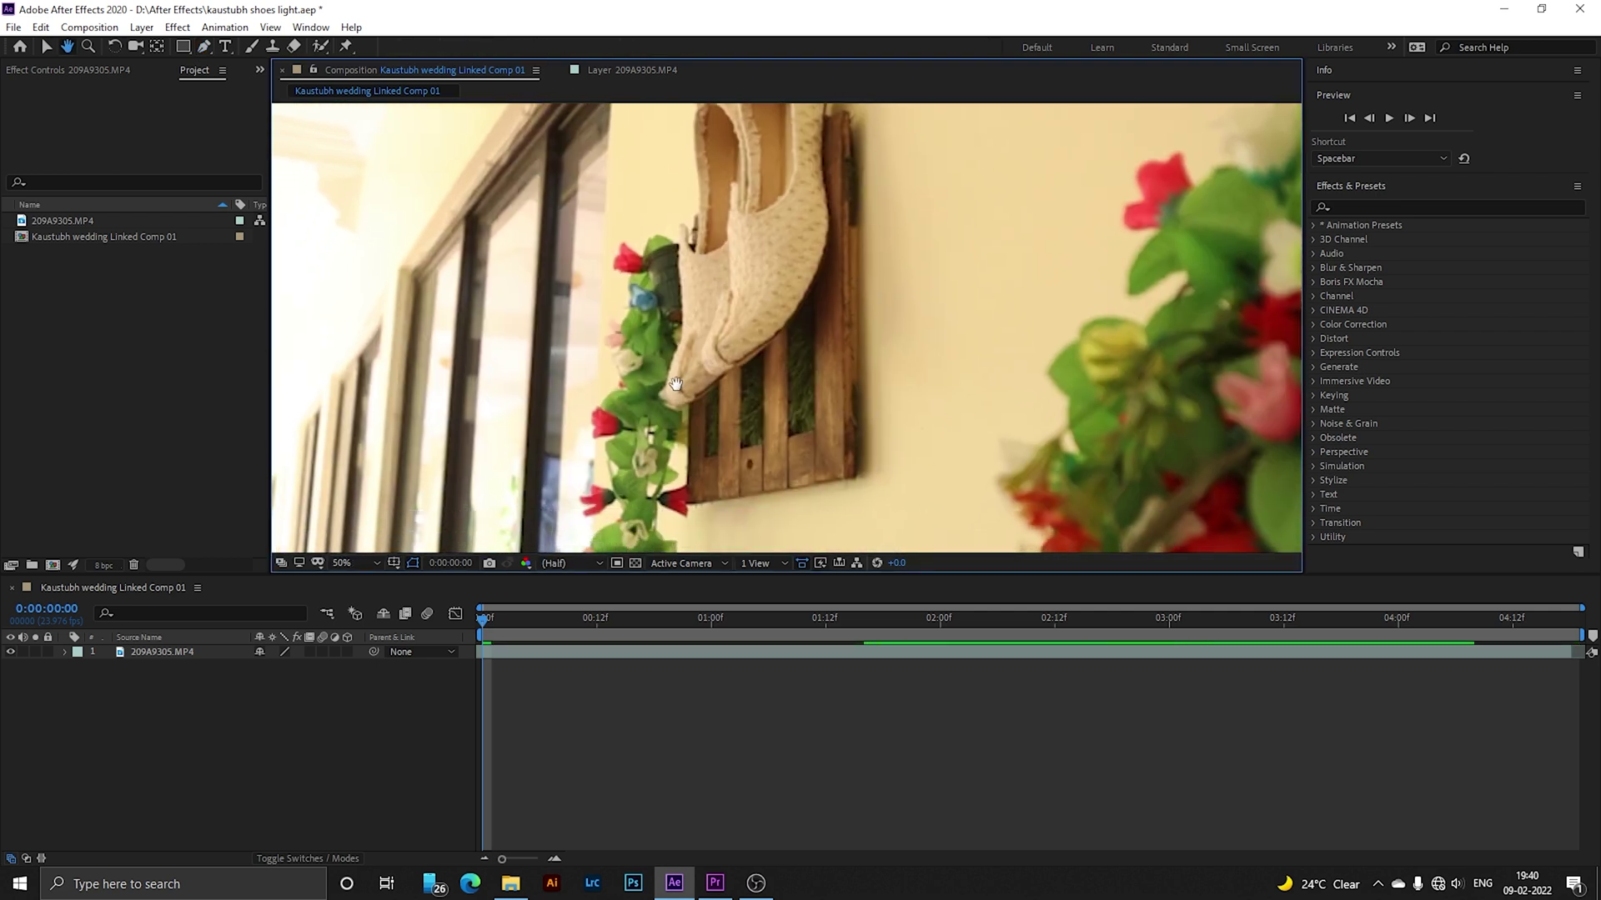
scroll(684, 408, up, 2)
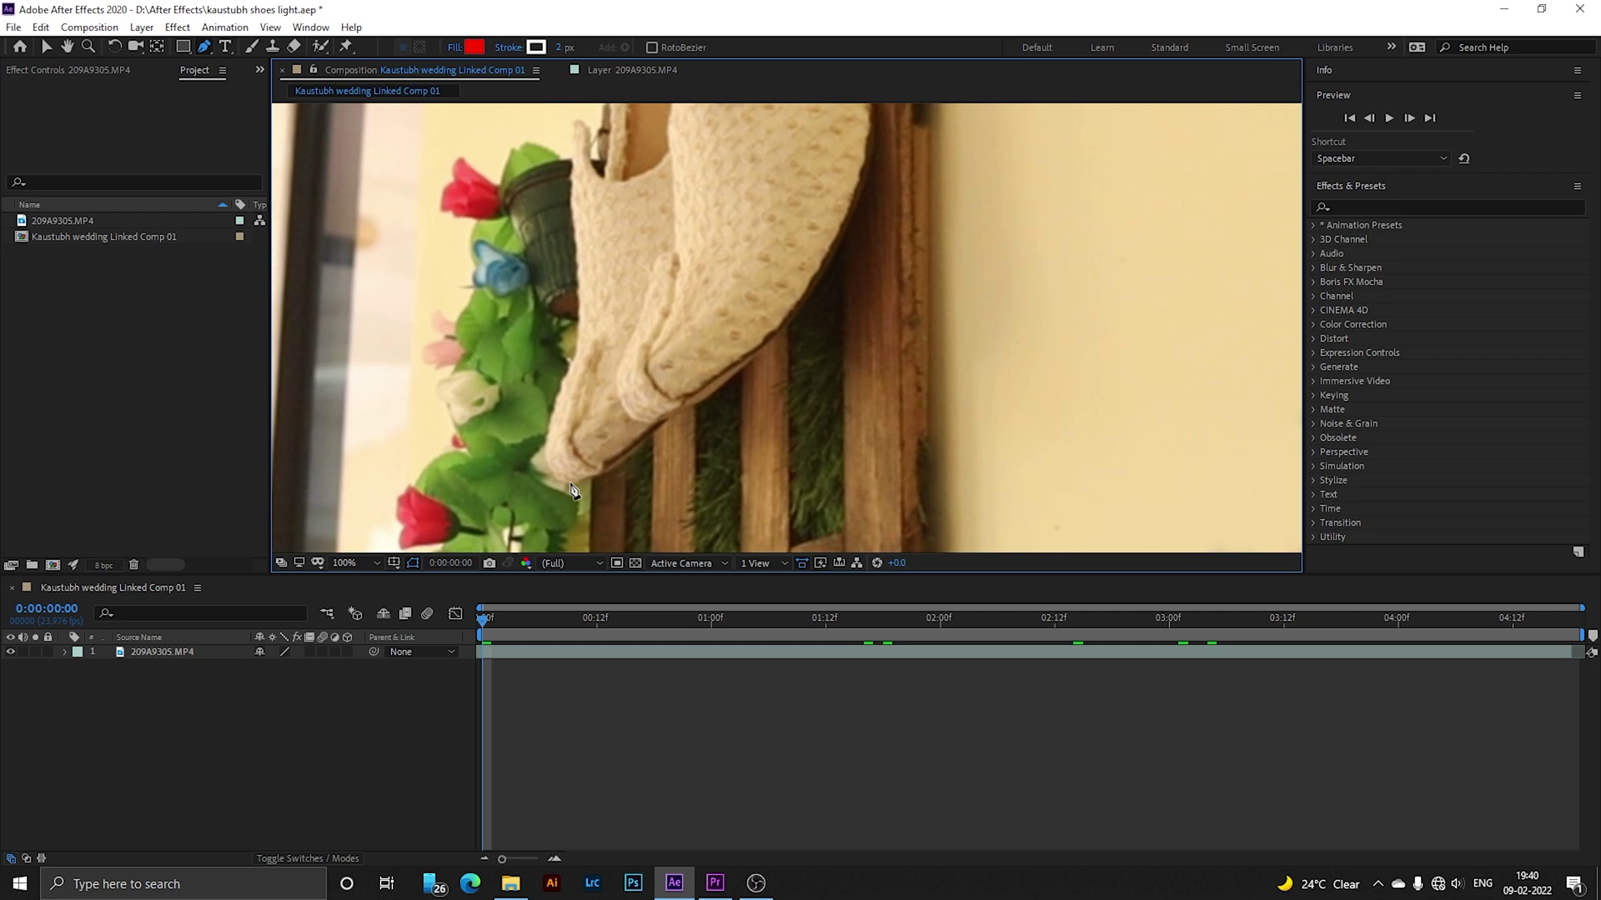
click(570, 483)
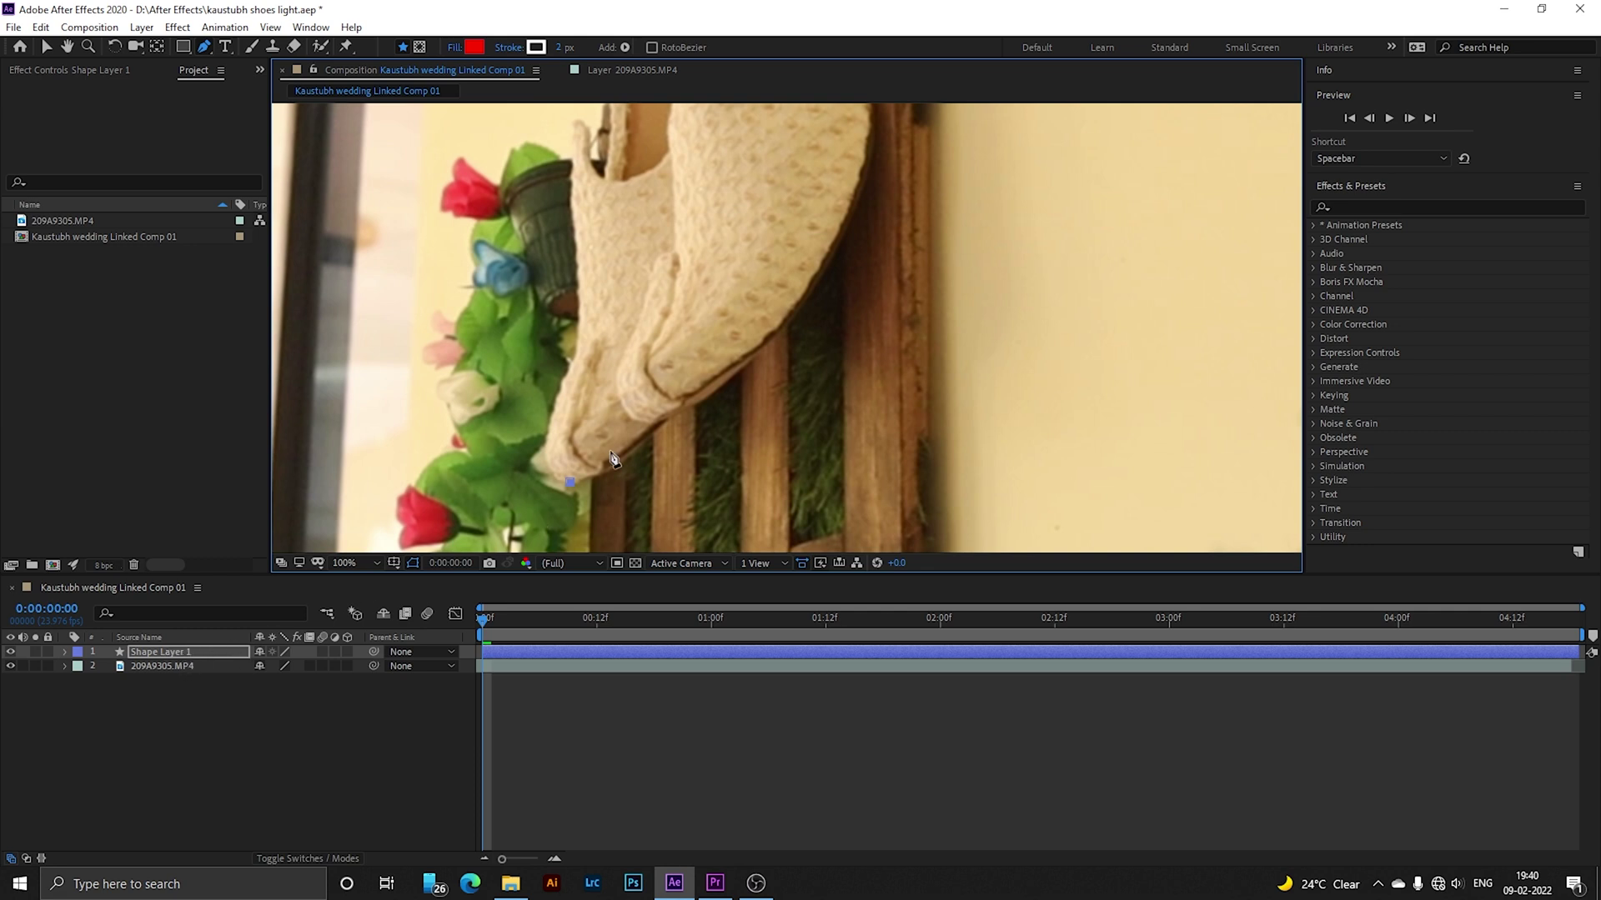
drag(608, 472, 661, 422)
drag(678, 408, 685, 403)
drag(736, 372, 785, 316)
drag(844, 219, 795, 286)
drag(796, 286, 796, 277)
drag(821, 184, 821, 176)
drag(814, 134, 812, 127)
- Check the shape's fill and stroke colour settings and set its stroke width to 9 px
click(474, 47)
click(884, 498)
click(536, 48)
click(884, 498)
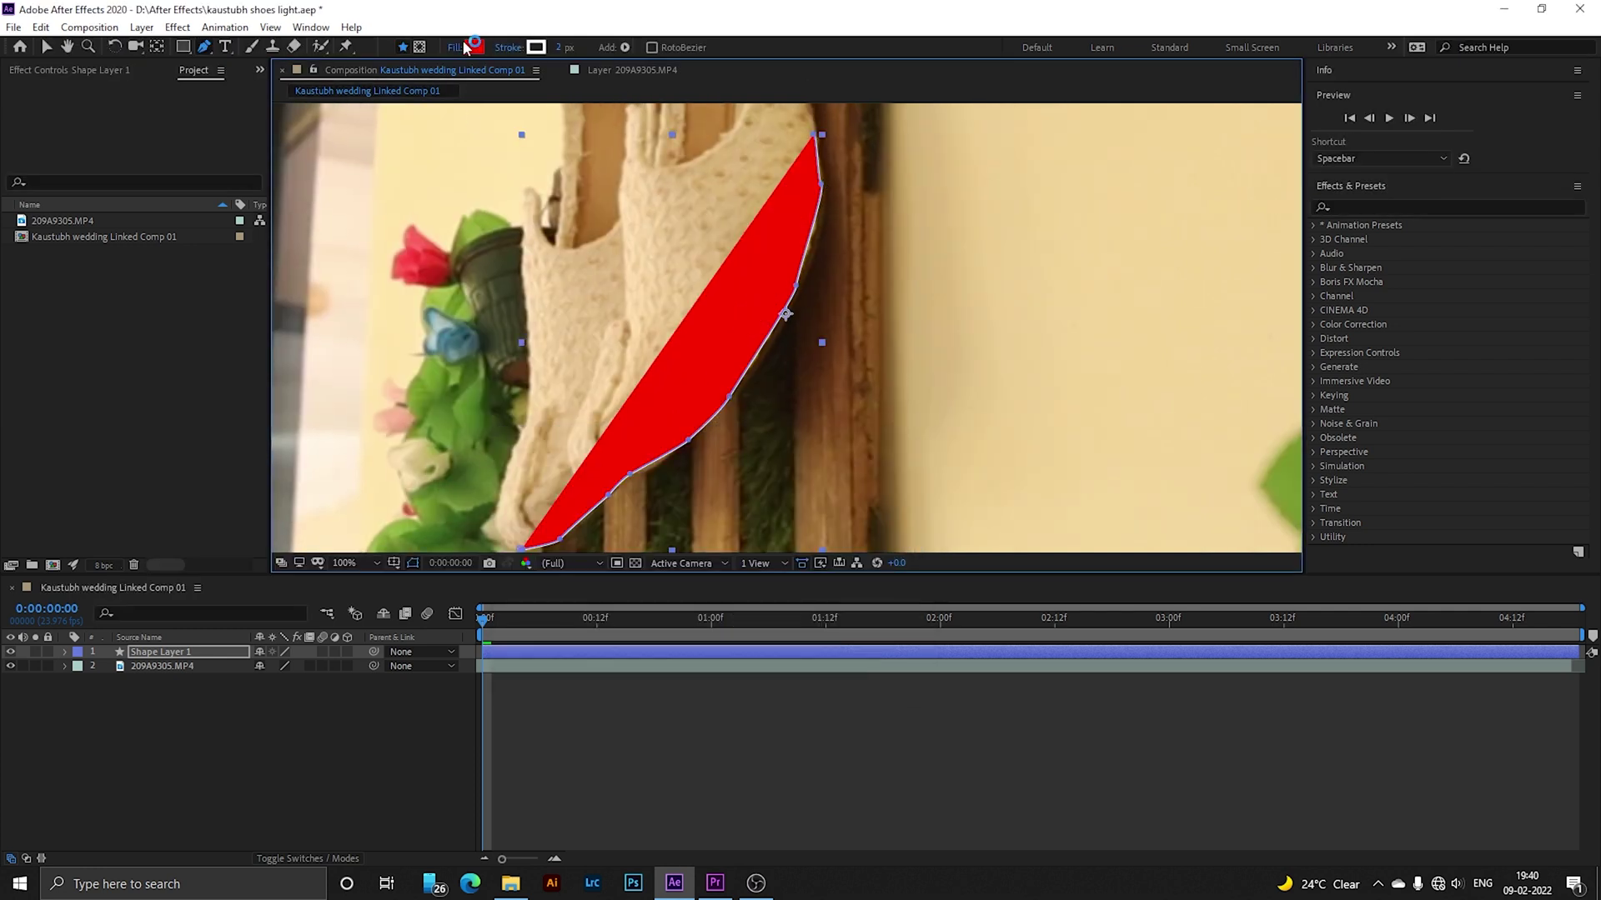
click(473, 48)
drag(561, 49, 568, 57)
click(536, 48)
click(883, 499)
click(65, 651)
click(80, 680)
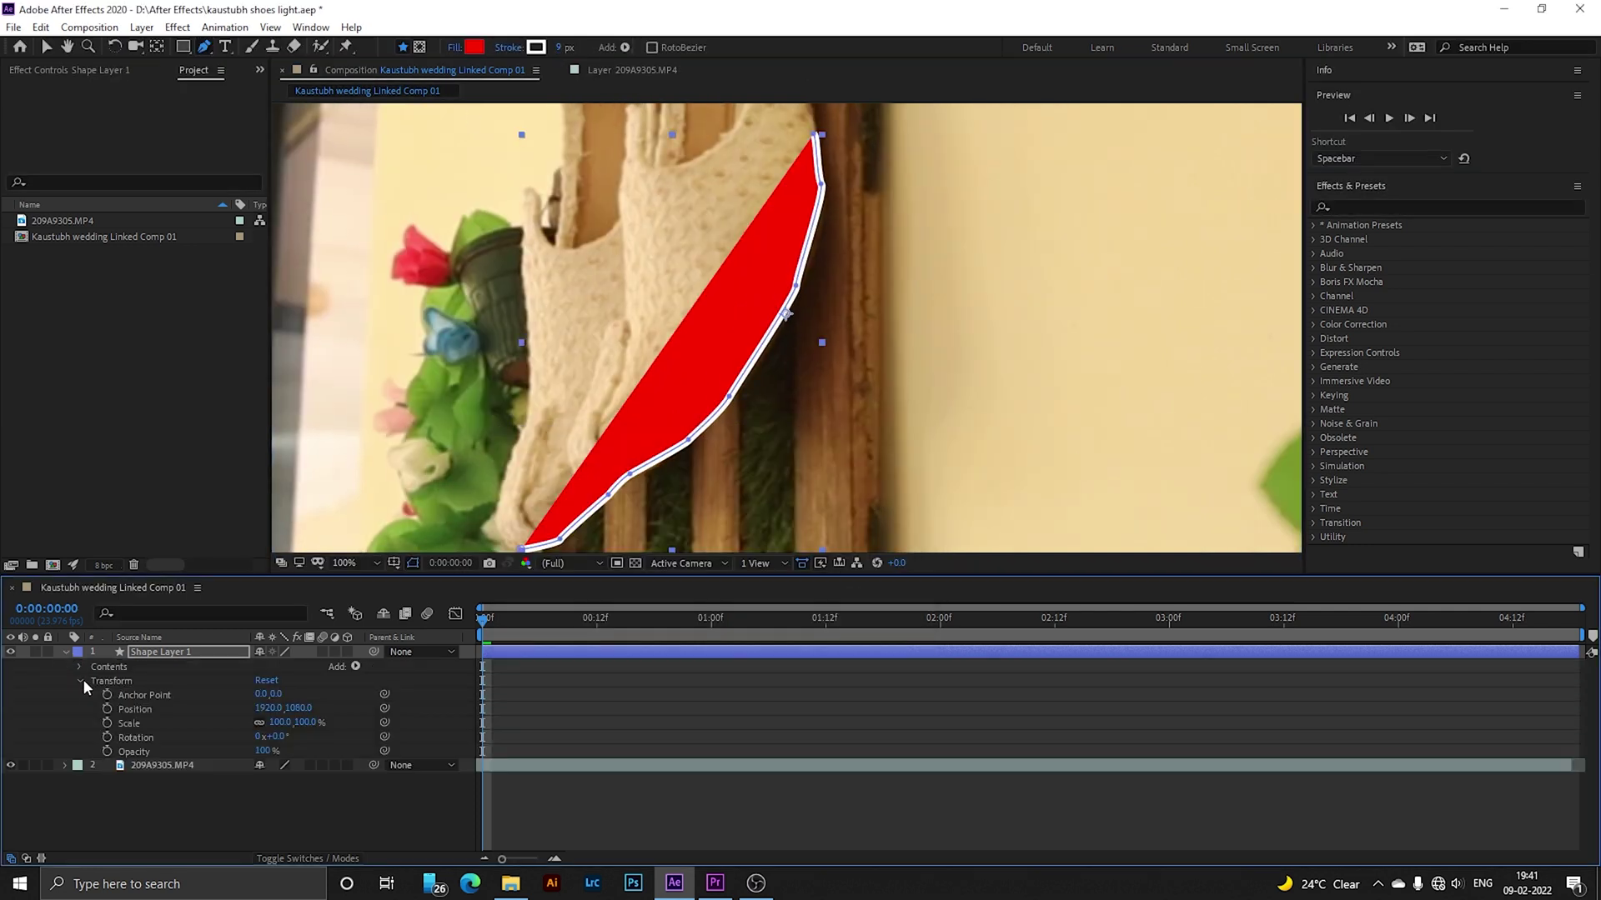
click(80, 666)
click(94, 681)
click(288, 723)
click(109, 723)
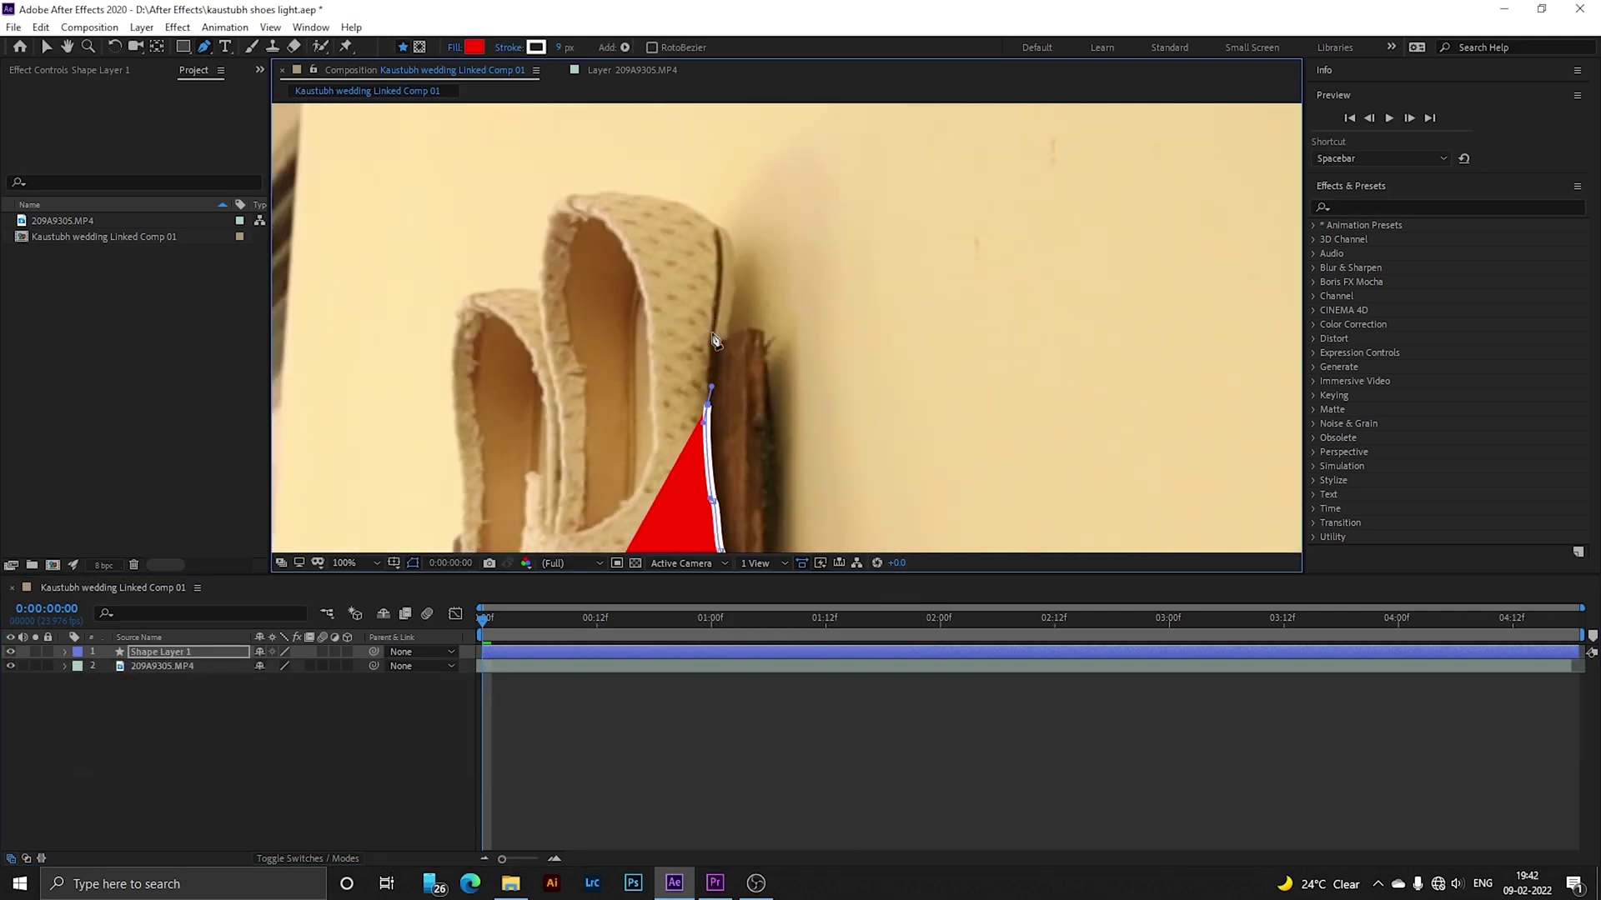
- Continue the pen outline up the front shoe's side and around the top of its heel
click(711, 333)
click(720, 260)
click(705, 216)
click(656, 199)
click(603, 192)
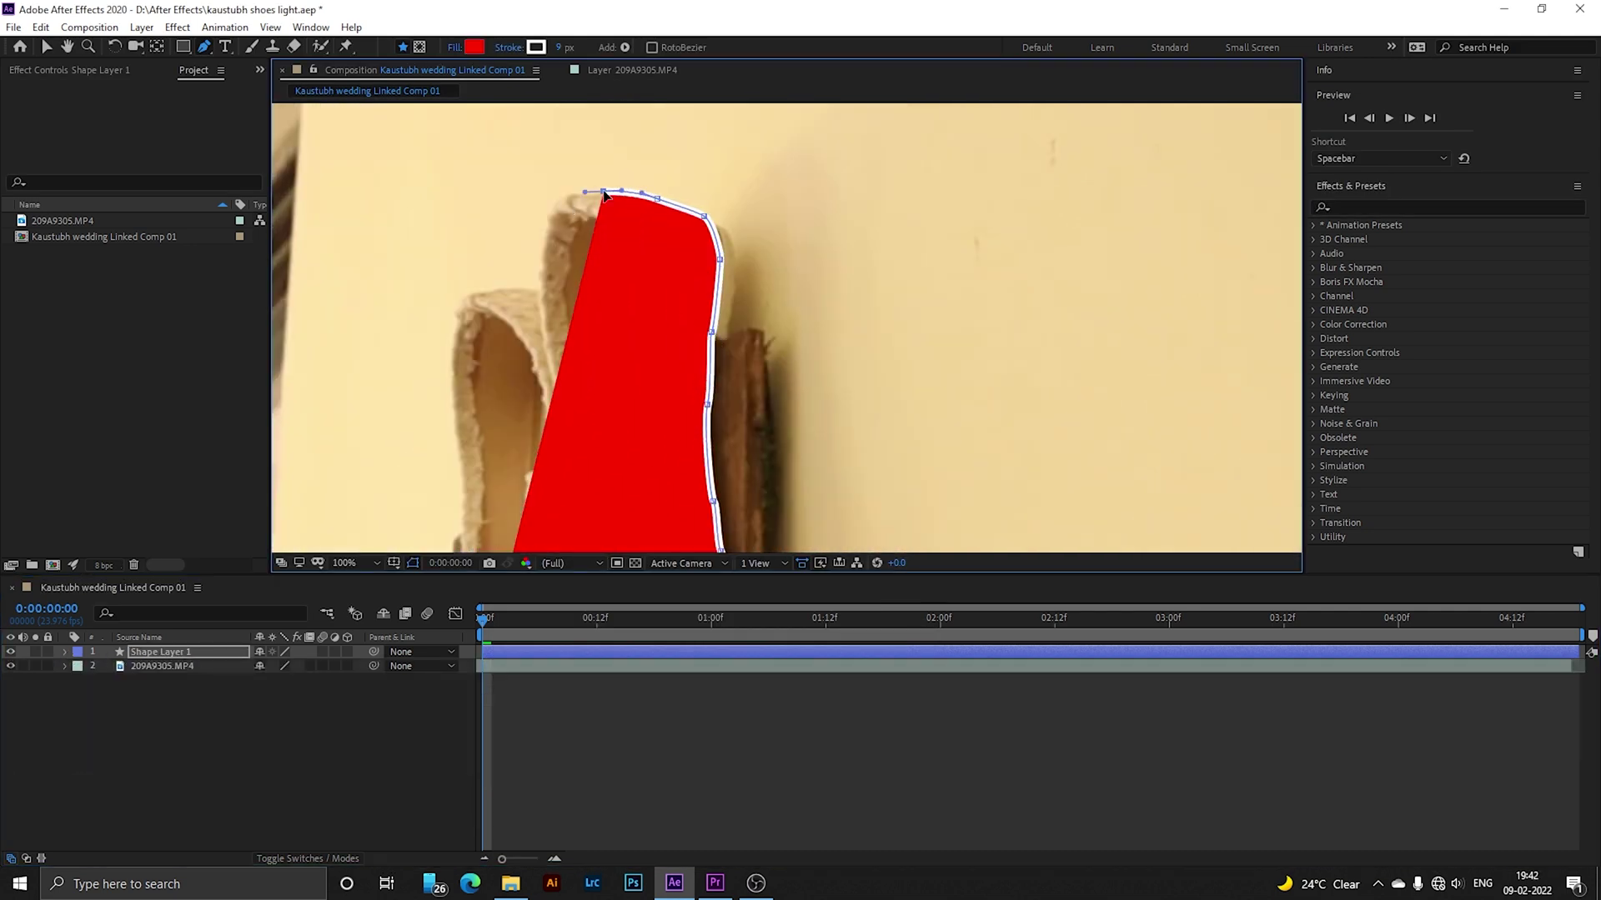
click(556, 207)
- Hide the shape's red fill and extend the pen outline around the top of the back shoe's heel
click(65, 651)
click(109, 723)
click(539, 292)
click(477, 293)
click(456, 331)
drag(456, 331, 511, 198)
click(508, 288)
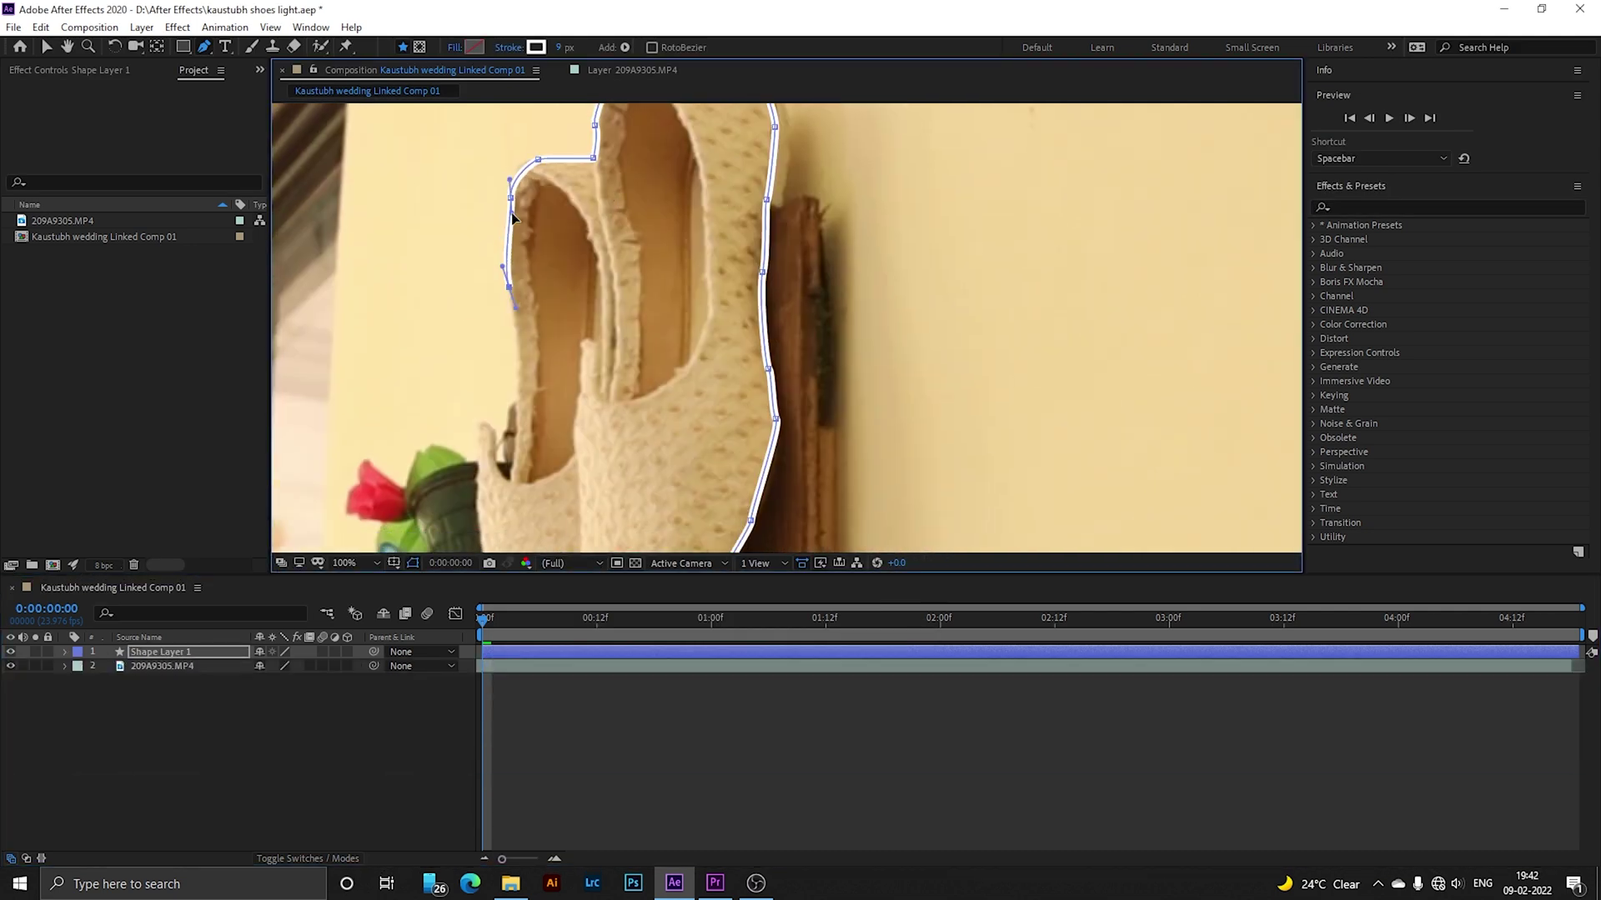
- Continue the pen outline down the back shoe's outer edge, including the small notch at its opening
drag(508, 287, 521, 208)
click(529, 310)
click(524, 379)
click(486, 380)
drag(486, 380, 496, 274)
click(500, 341)
click(505, 421)
drag(504, 421, 569, 251)
- Finish the pen outline along the back shoe's toe and close the path at its starting point
click(561, 311)
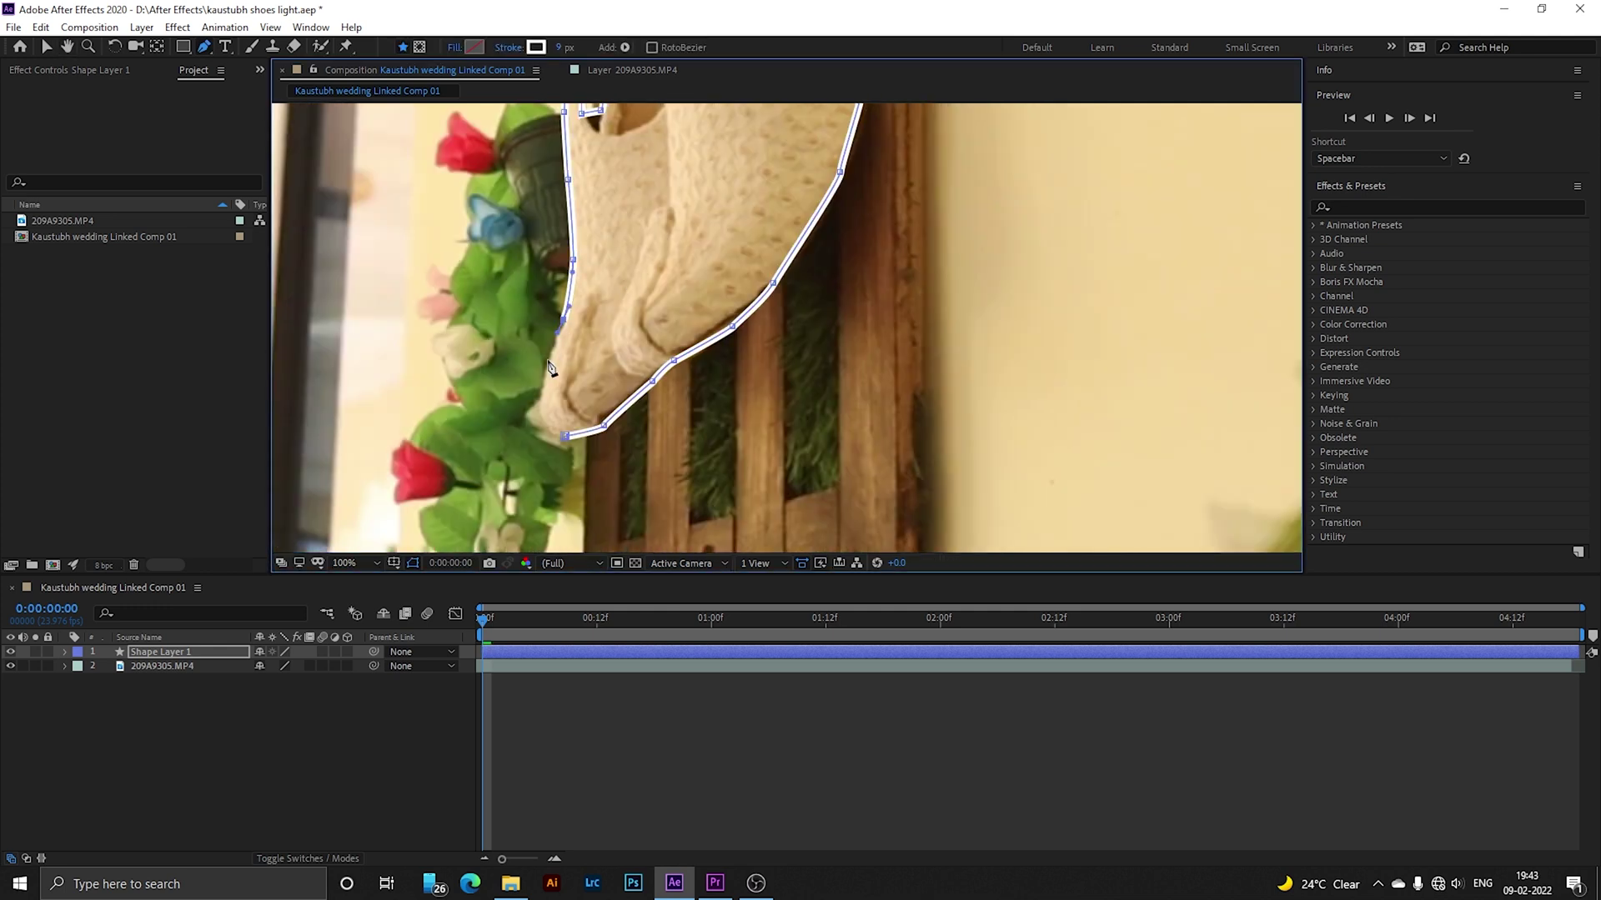
click(544, 351)
click(537, 397)
scroll(748, 334, down, 2)
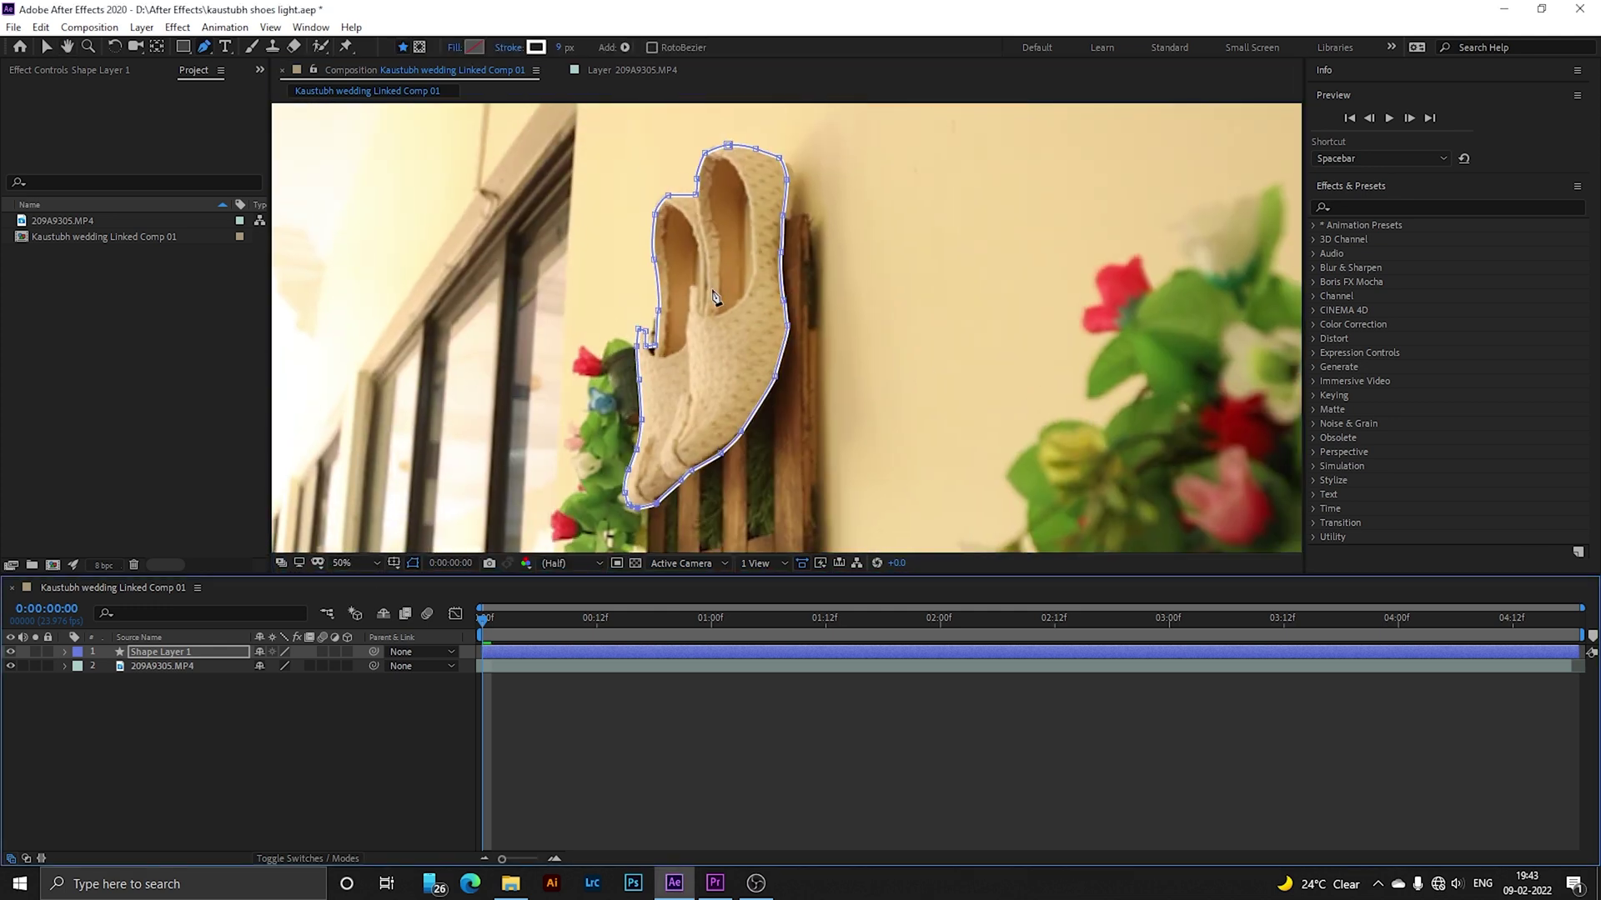
- Add Trim Paths to the shoe outline in Shape Layer 1 and reveal its properties
click(65, 652)
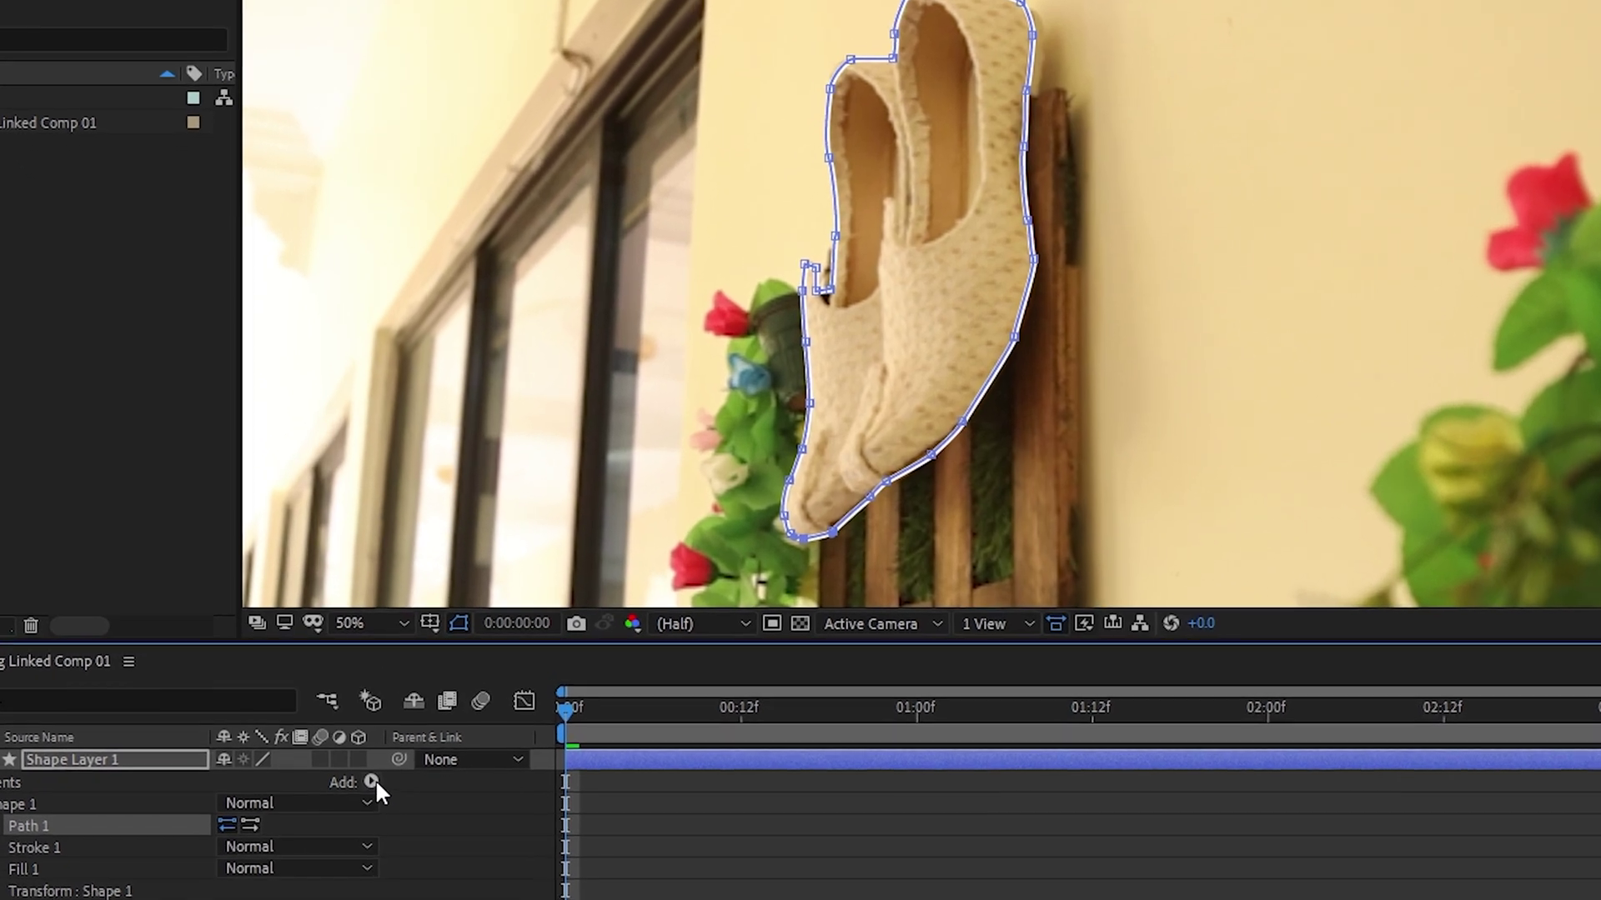
click(363, 725)
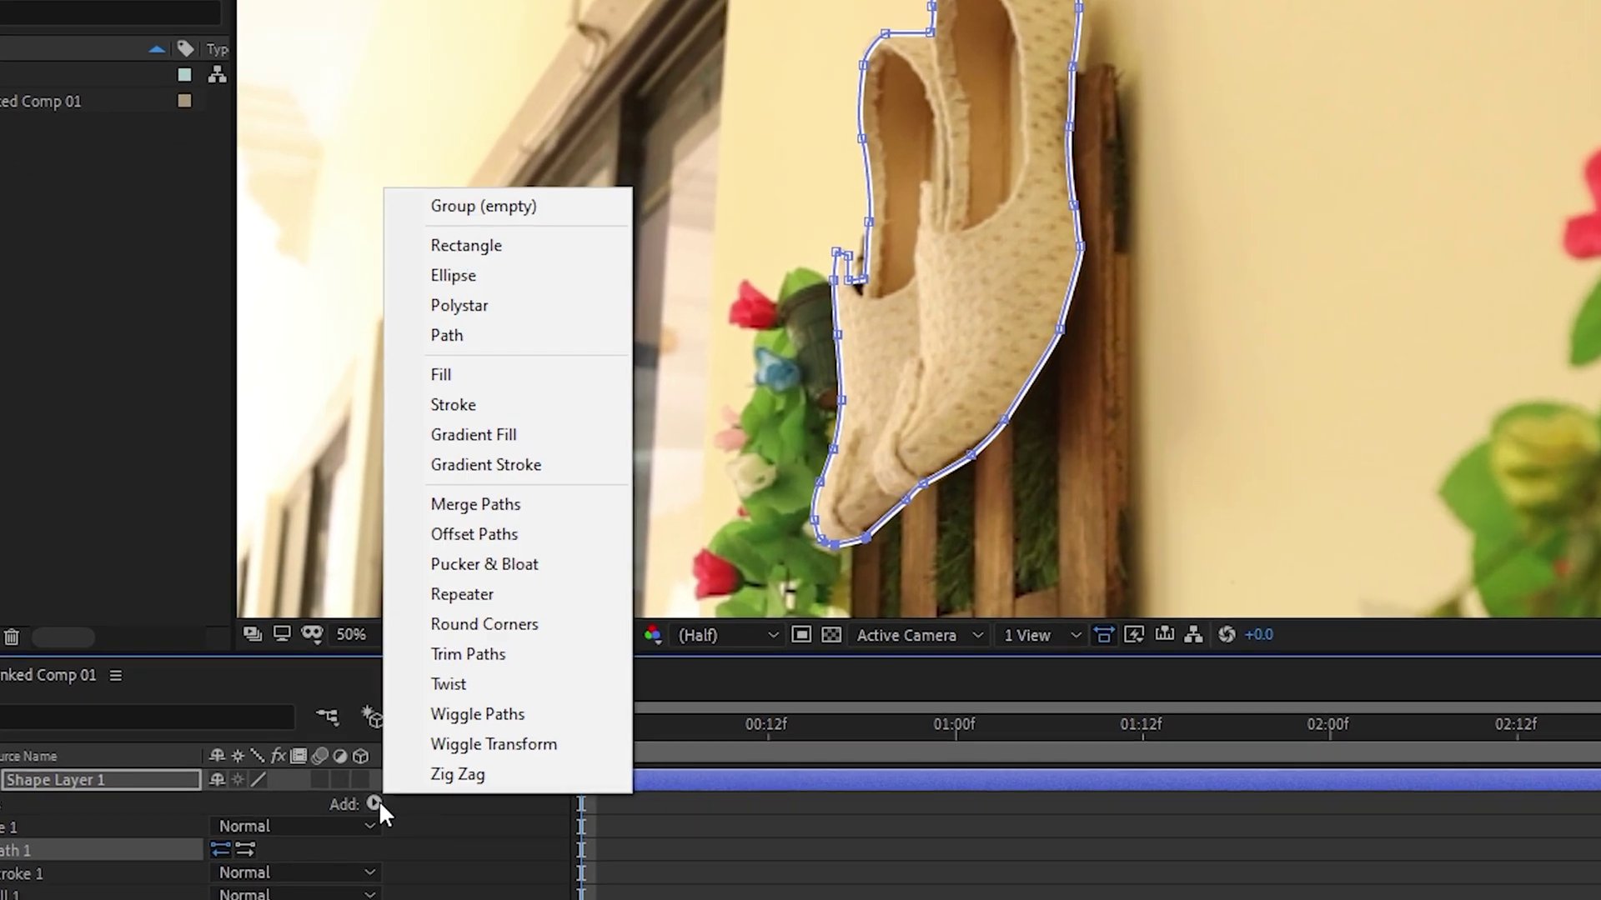
click(477, 656)
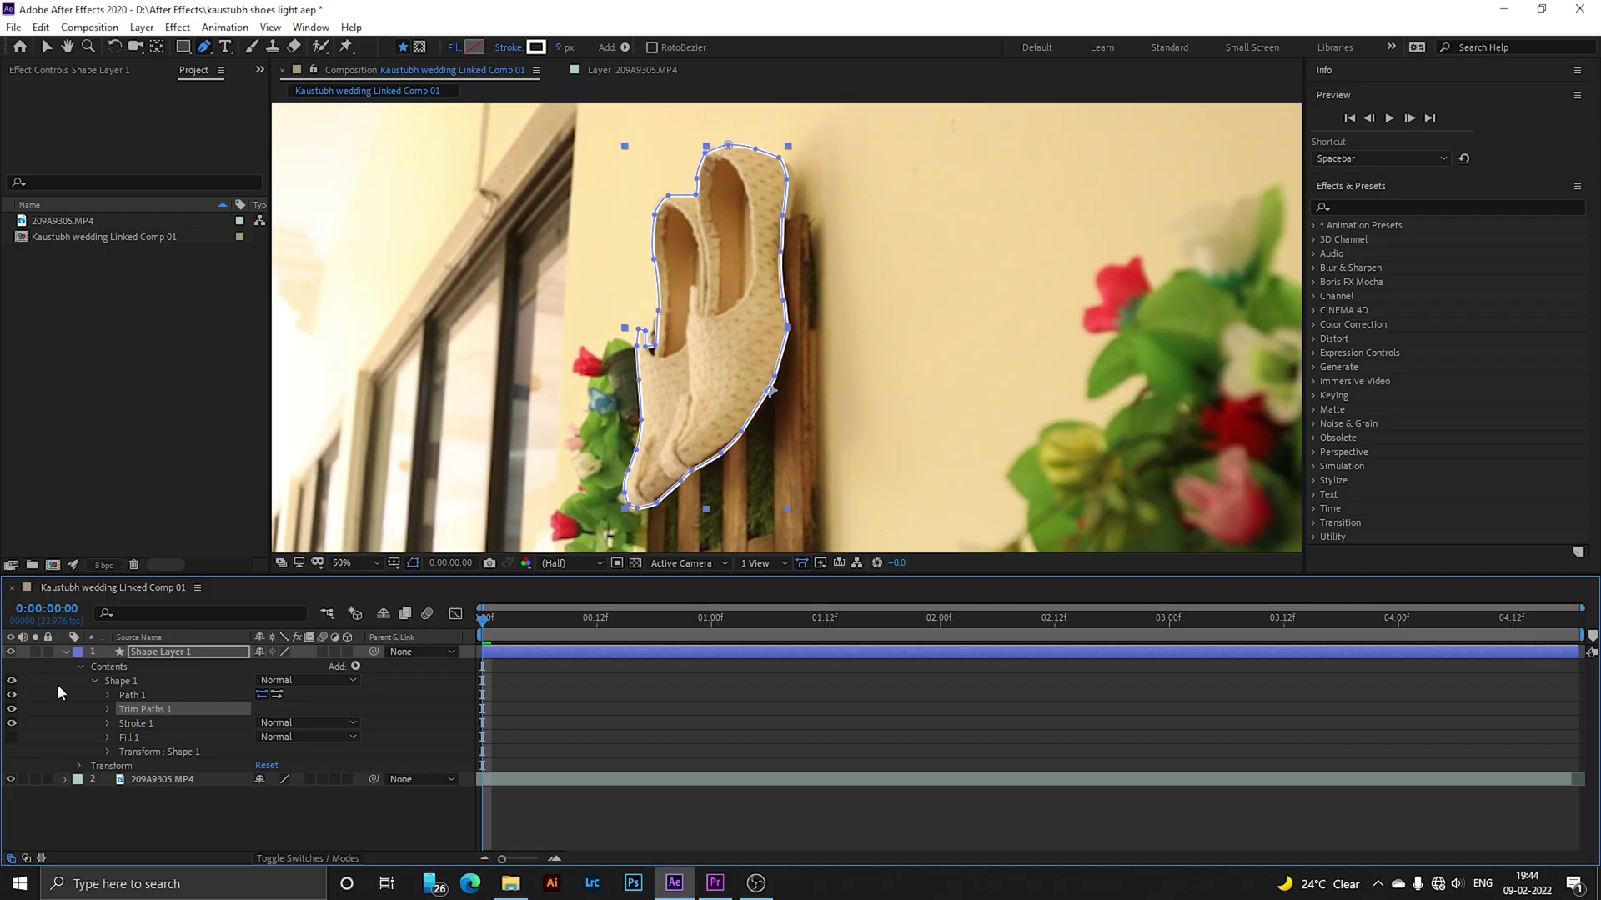
click(108, 709)
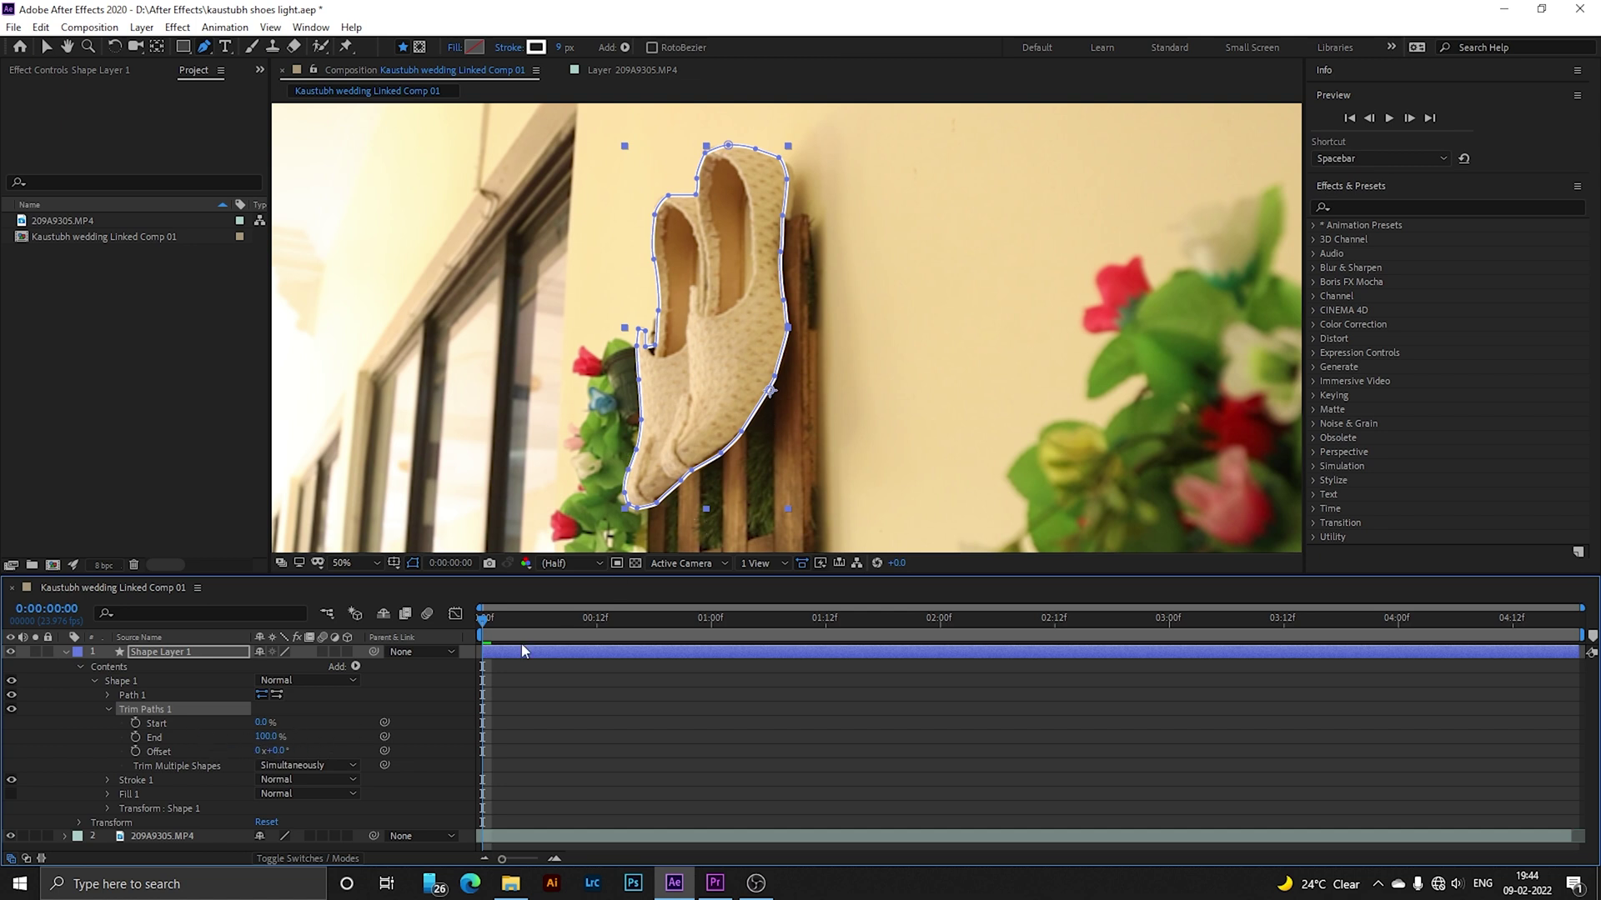
- Set the Trim Paths End to 0% and enable keyframing for Start and End at 0:00:00:00
mouse_move(271, 738)
mouse_down()
mouse_move(304, 738)
mouse_move(181, 731)
mouse_up()
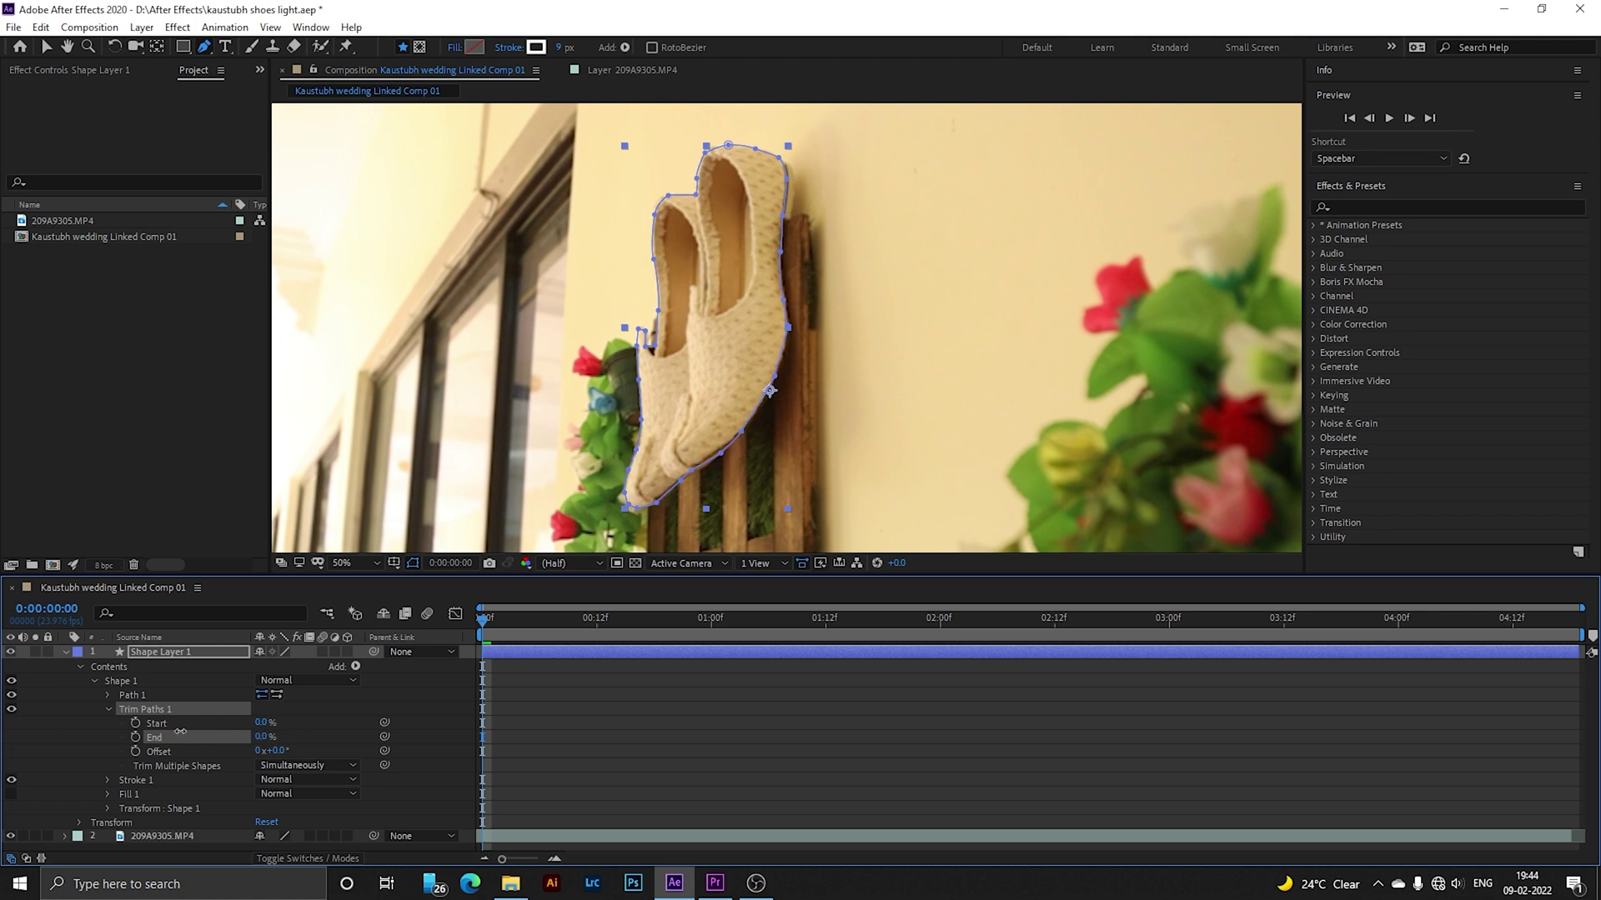
click(135, 723)
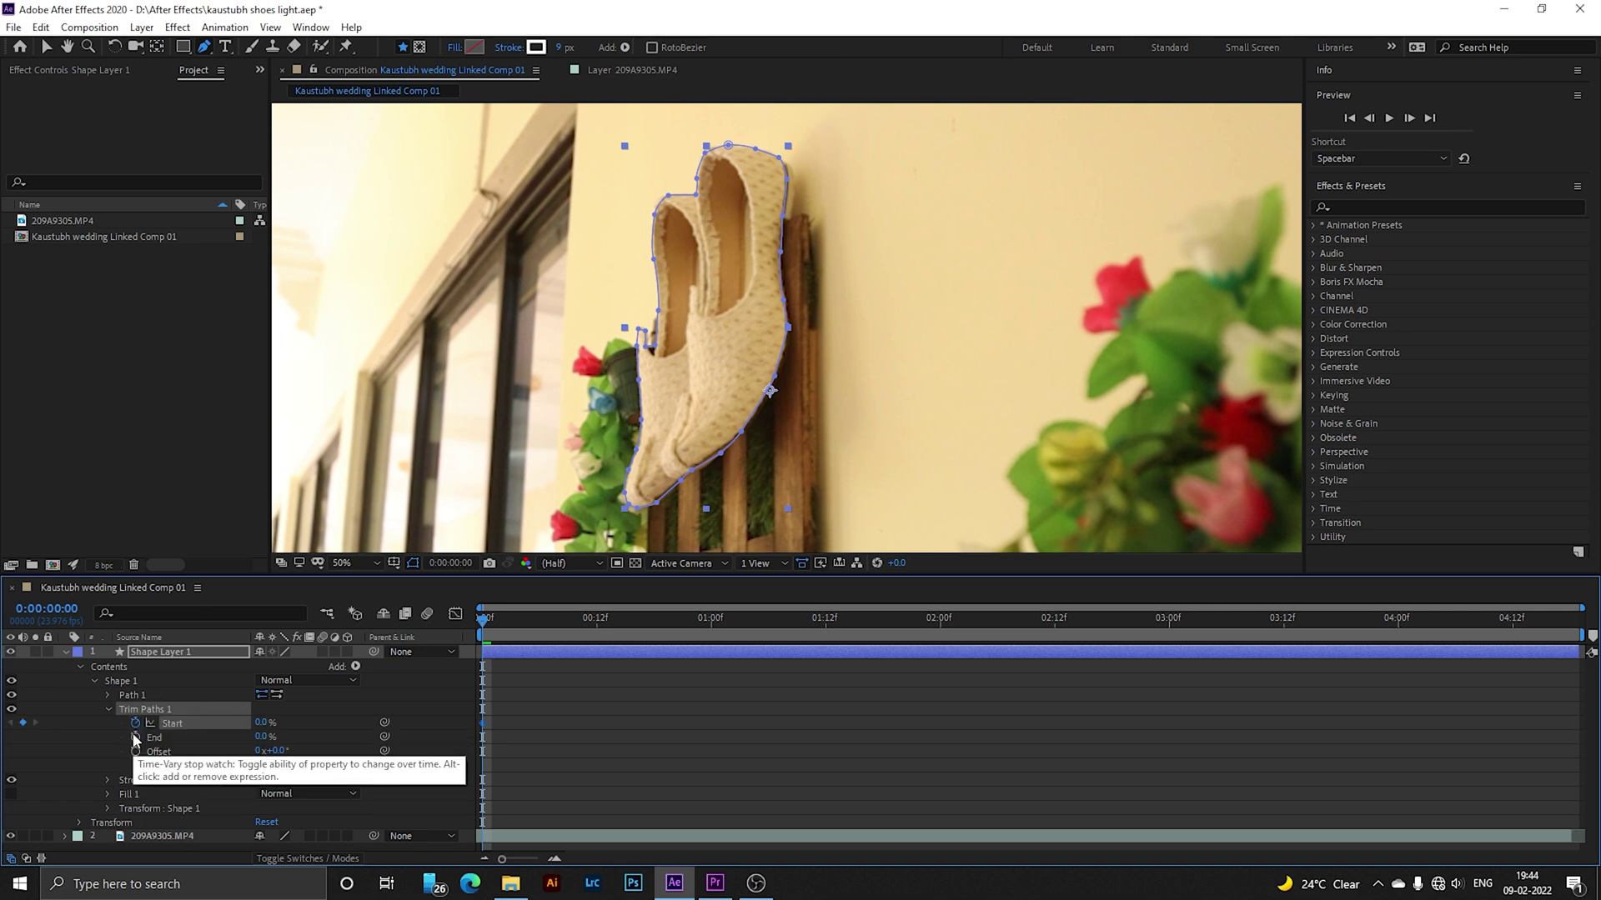
click(135, 737)
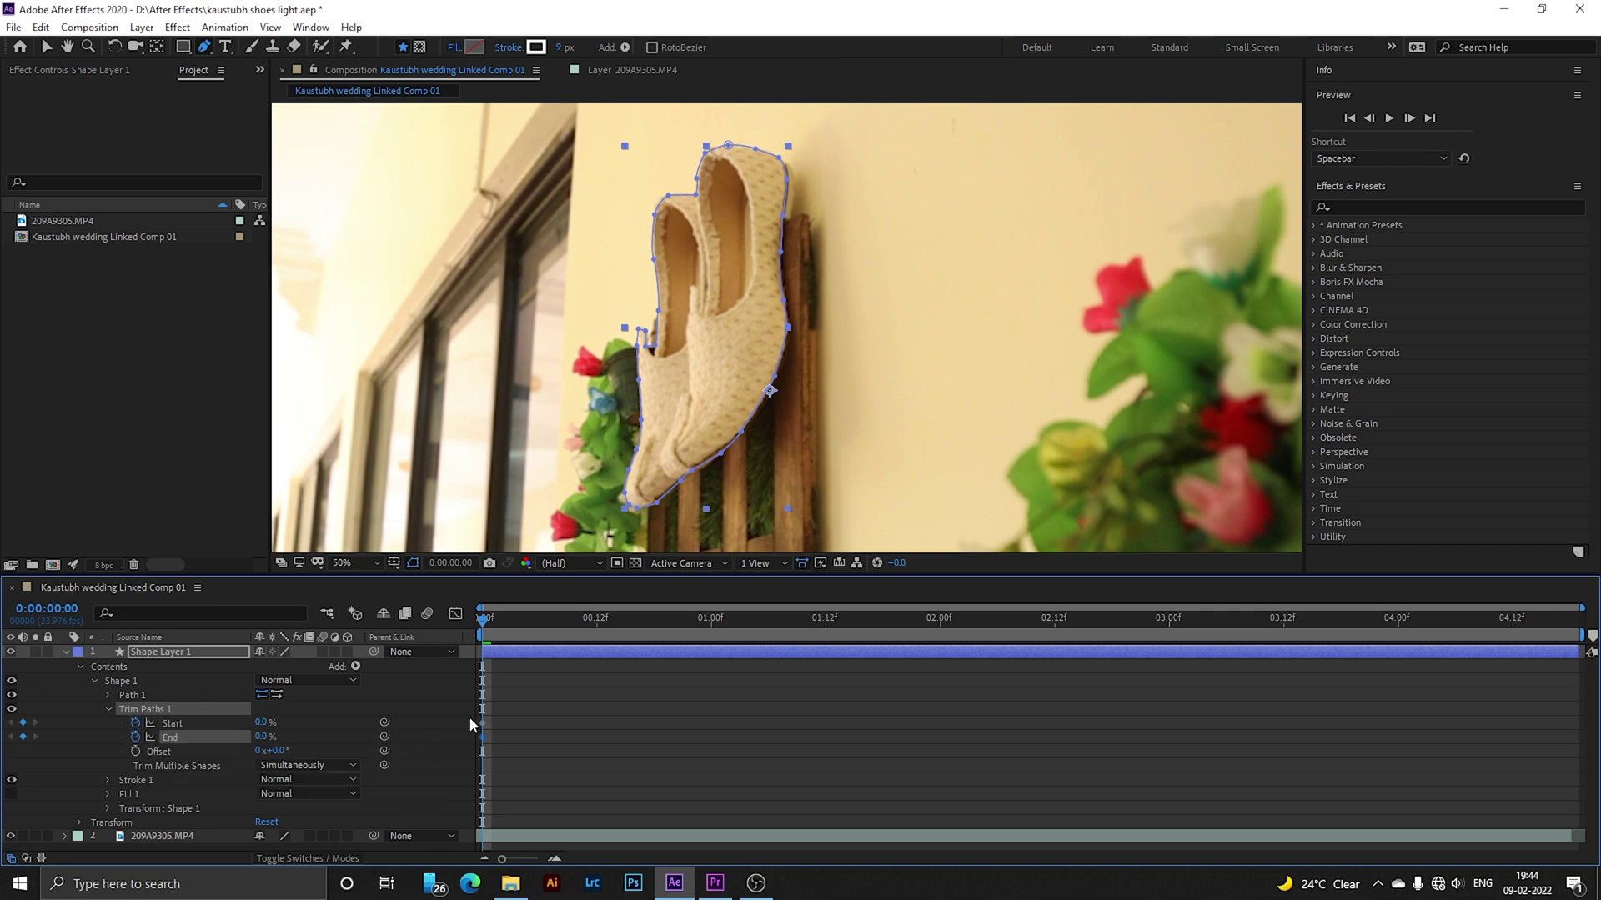
- Keyframe the Trim Paths Start at 11% at 0:00:02:03, then both Start and End at 100% at 0:00:04:18
drag(492, 617, 980, 618)
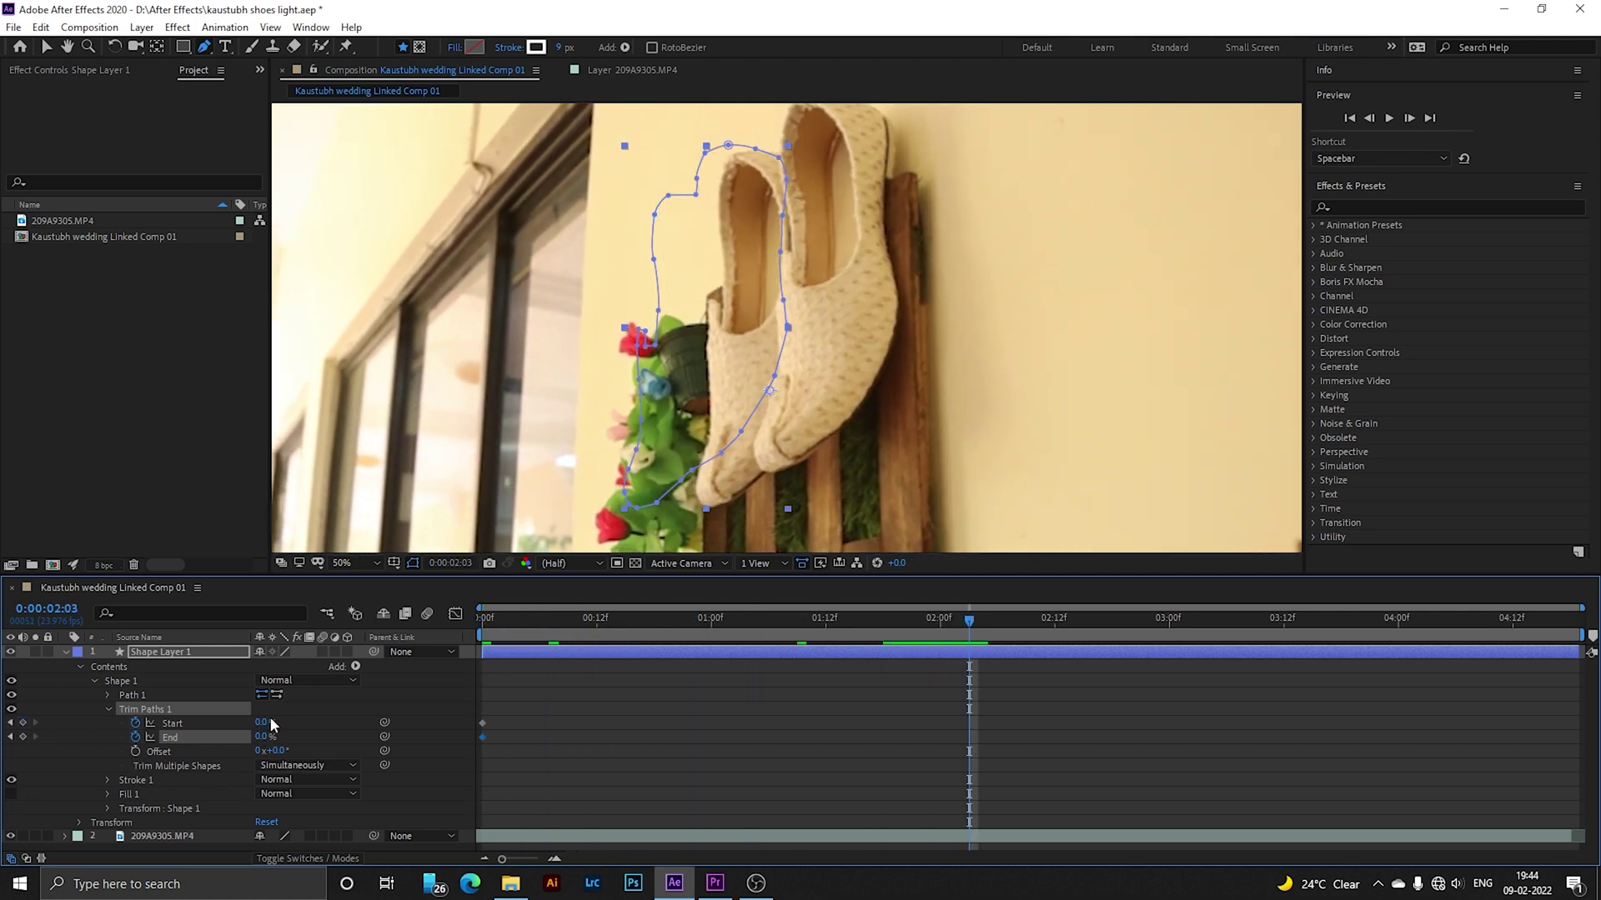
drag(264, 723, 272, 722)
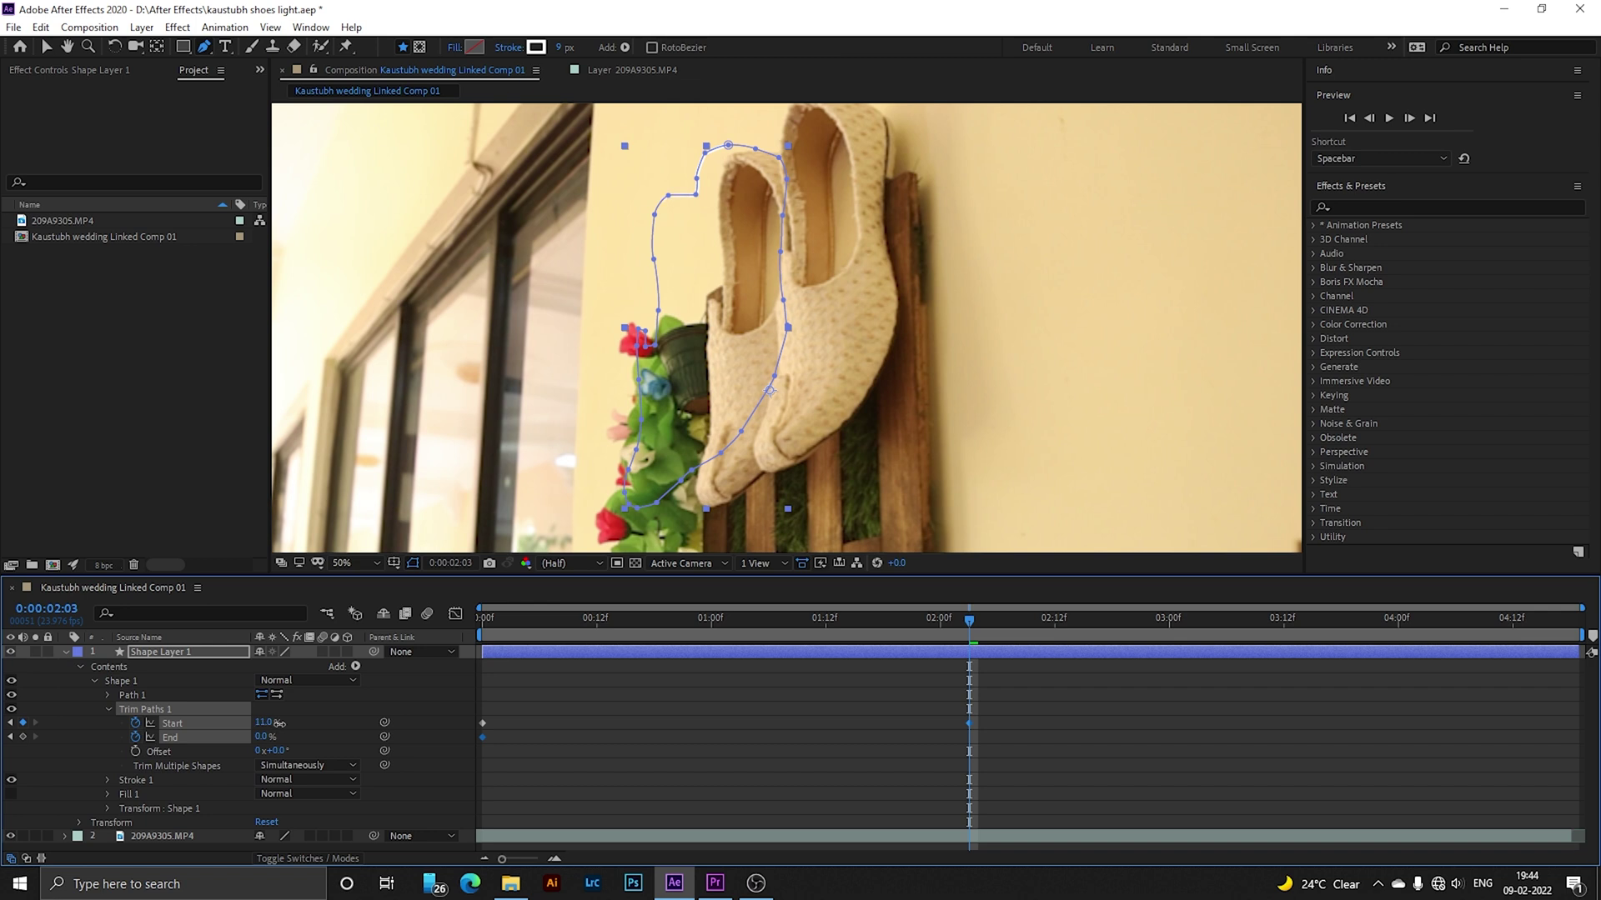
click(990, 620)
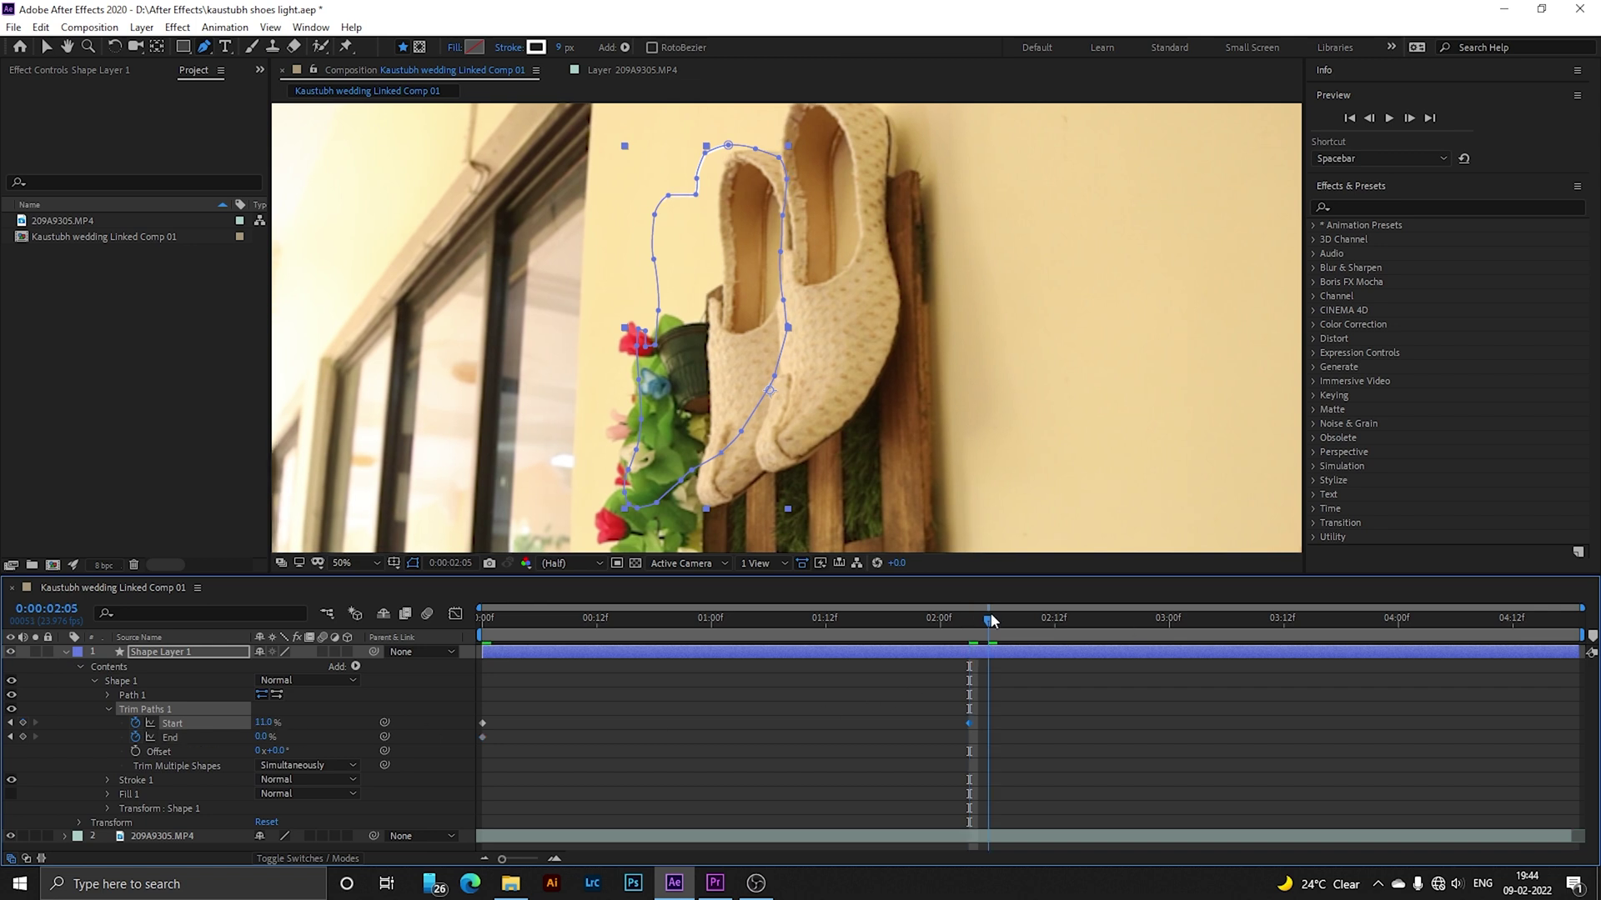
drag(991, 621, 1571, 632)
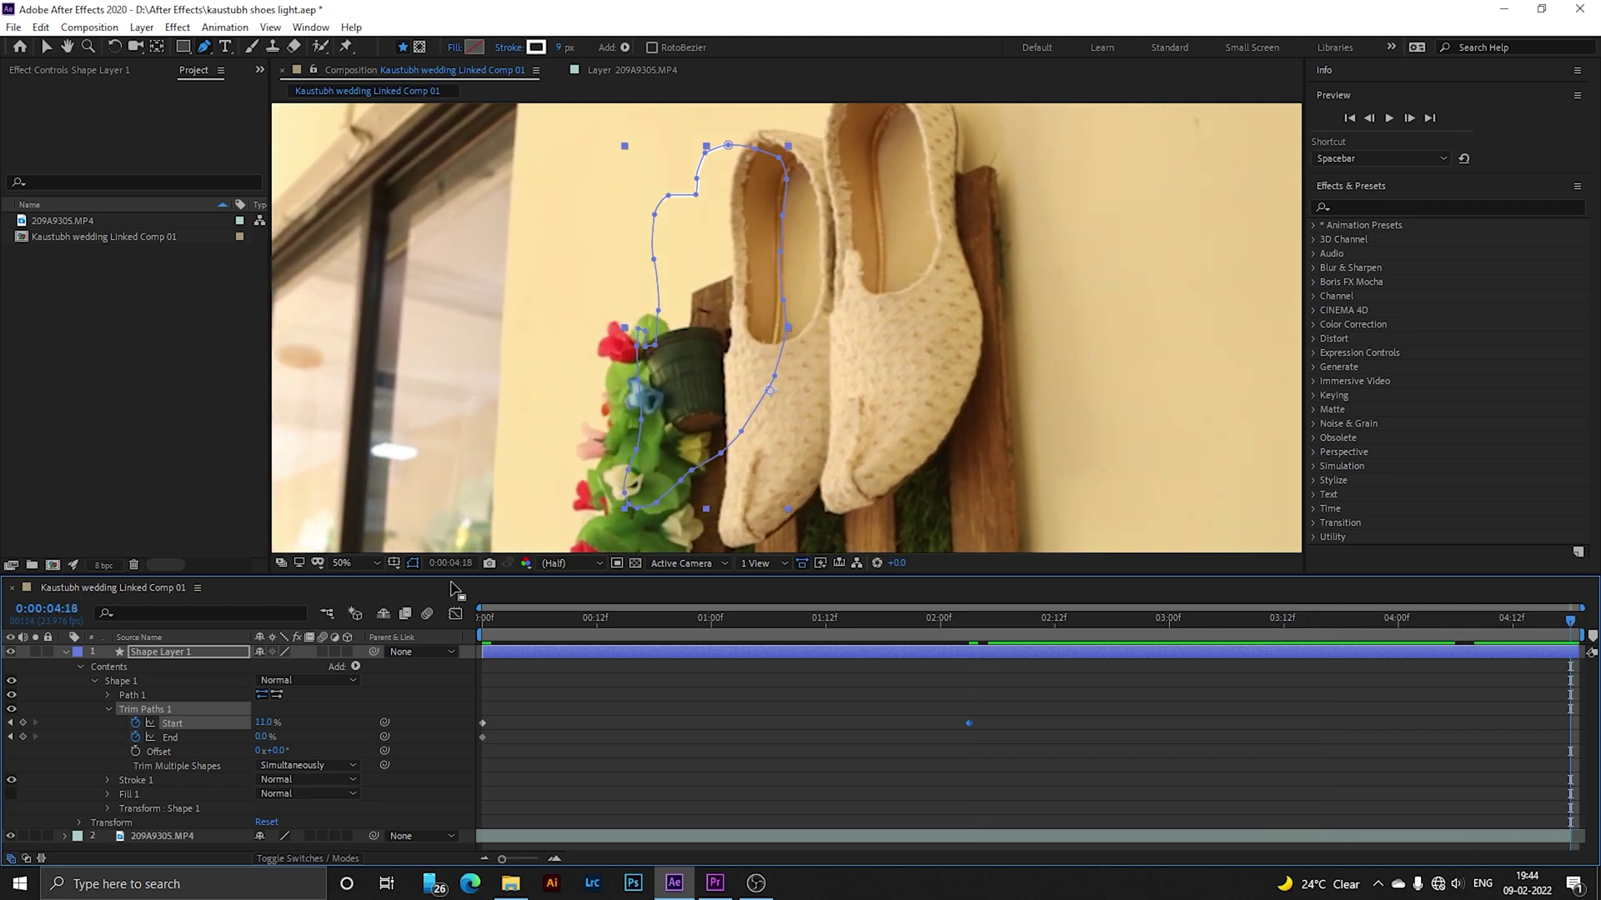
drag(268, 723, 463, 635)
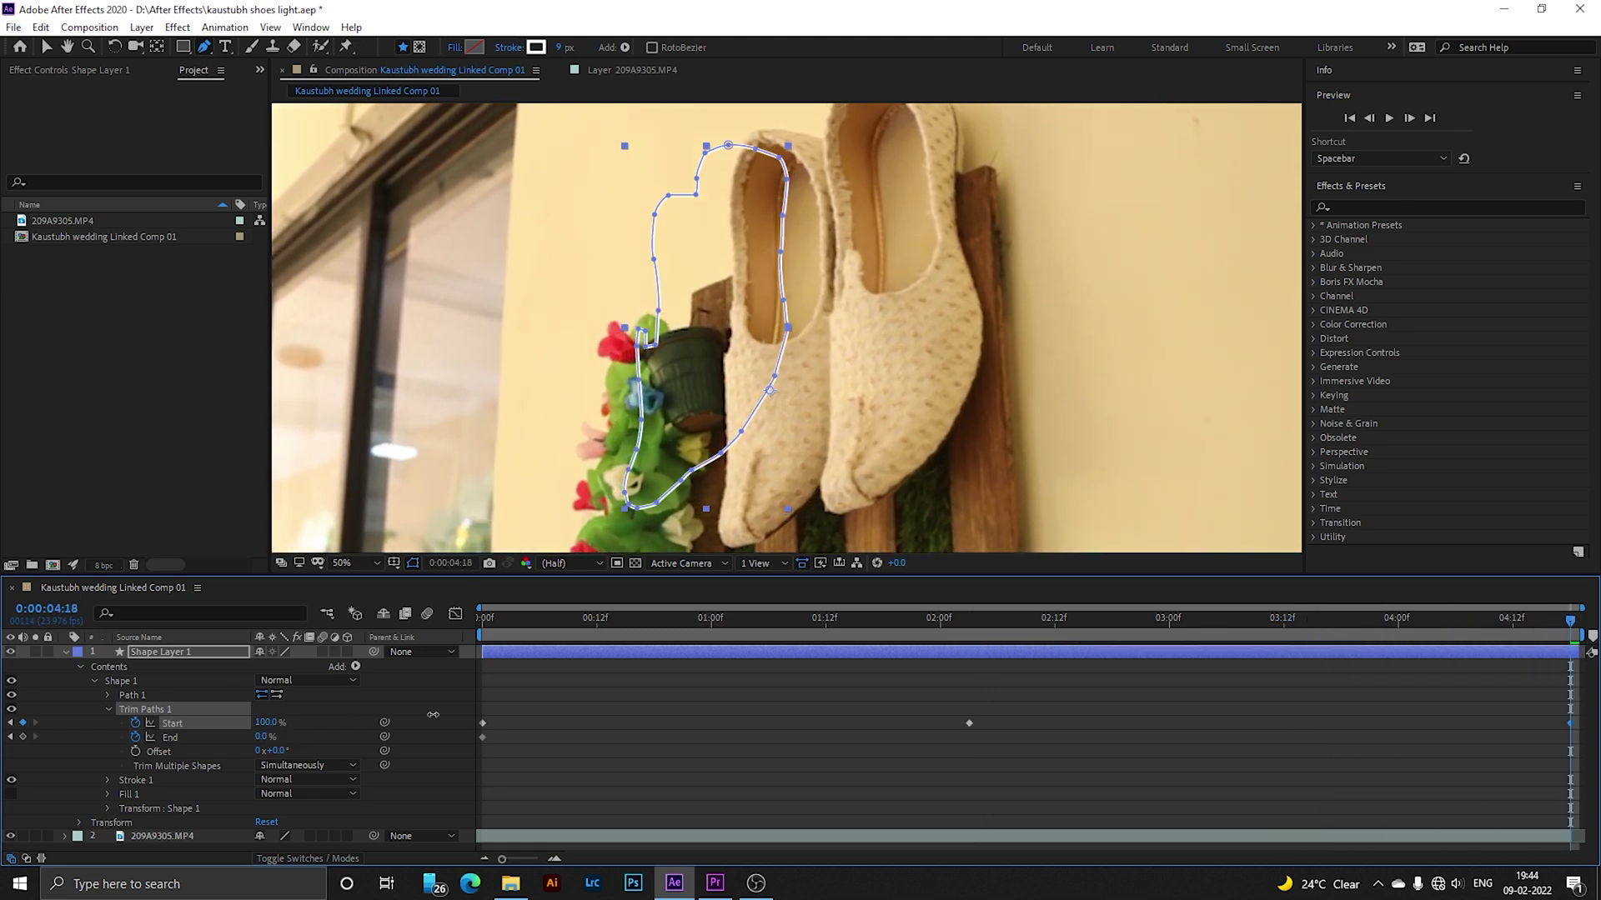
drag(261, 739, 738, 689)
- Scrub through the first frames to check the animated outline against the moving shoes
drag(553, 635, 487, 645)
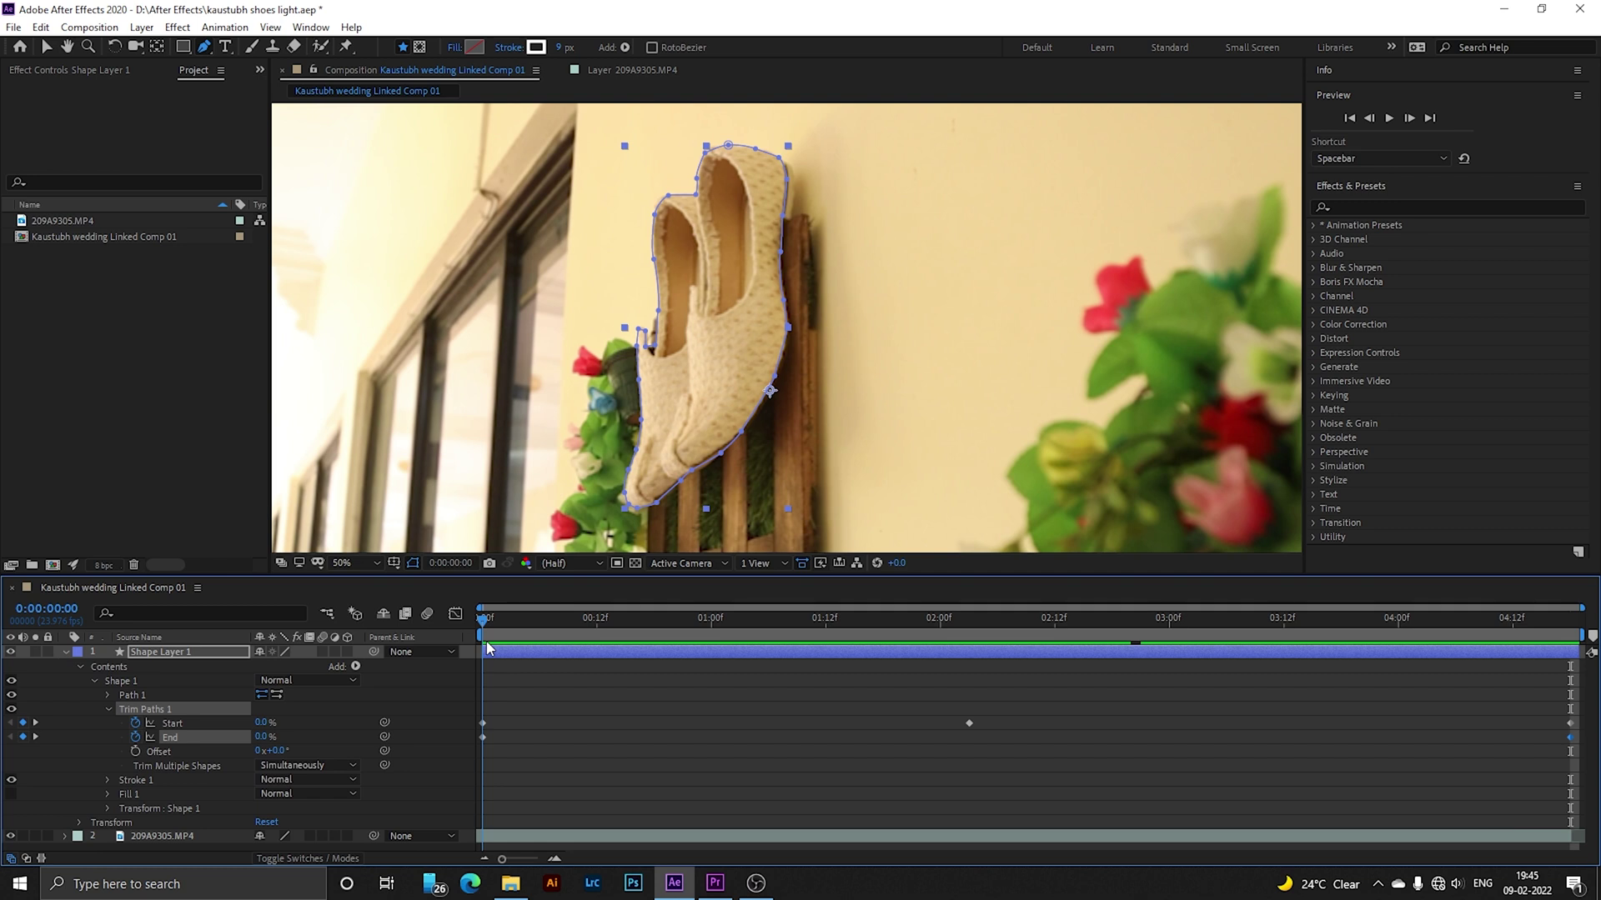
drag(486, 642, 530, 660)
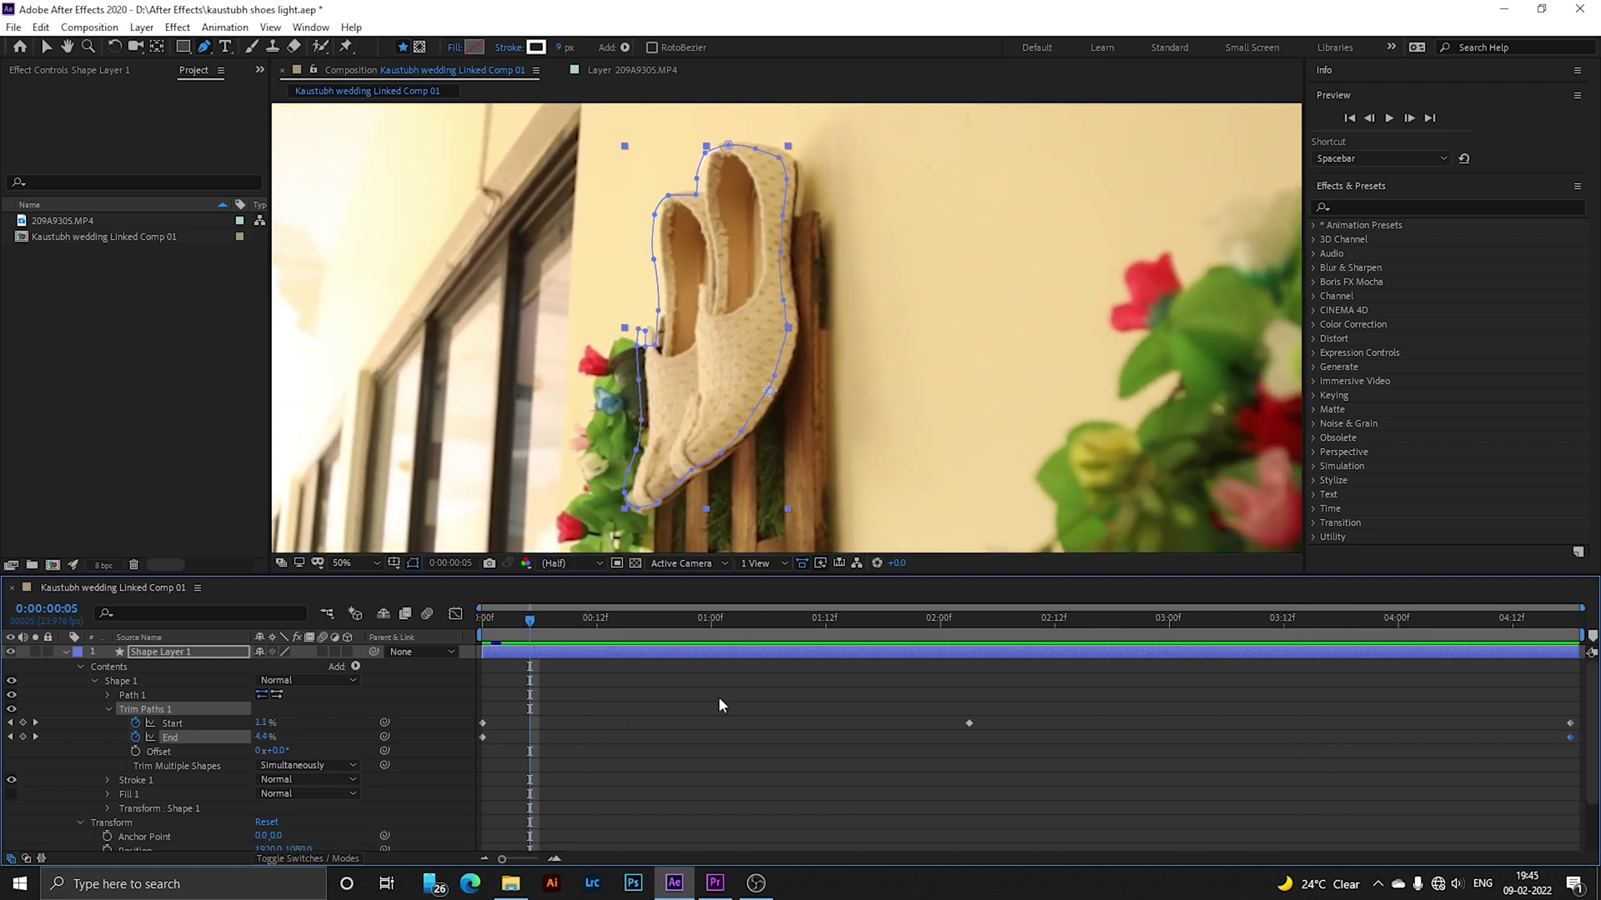
click(78, 823)
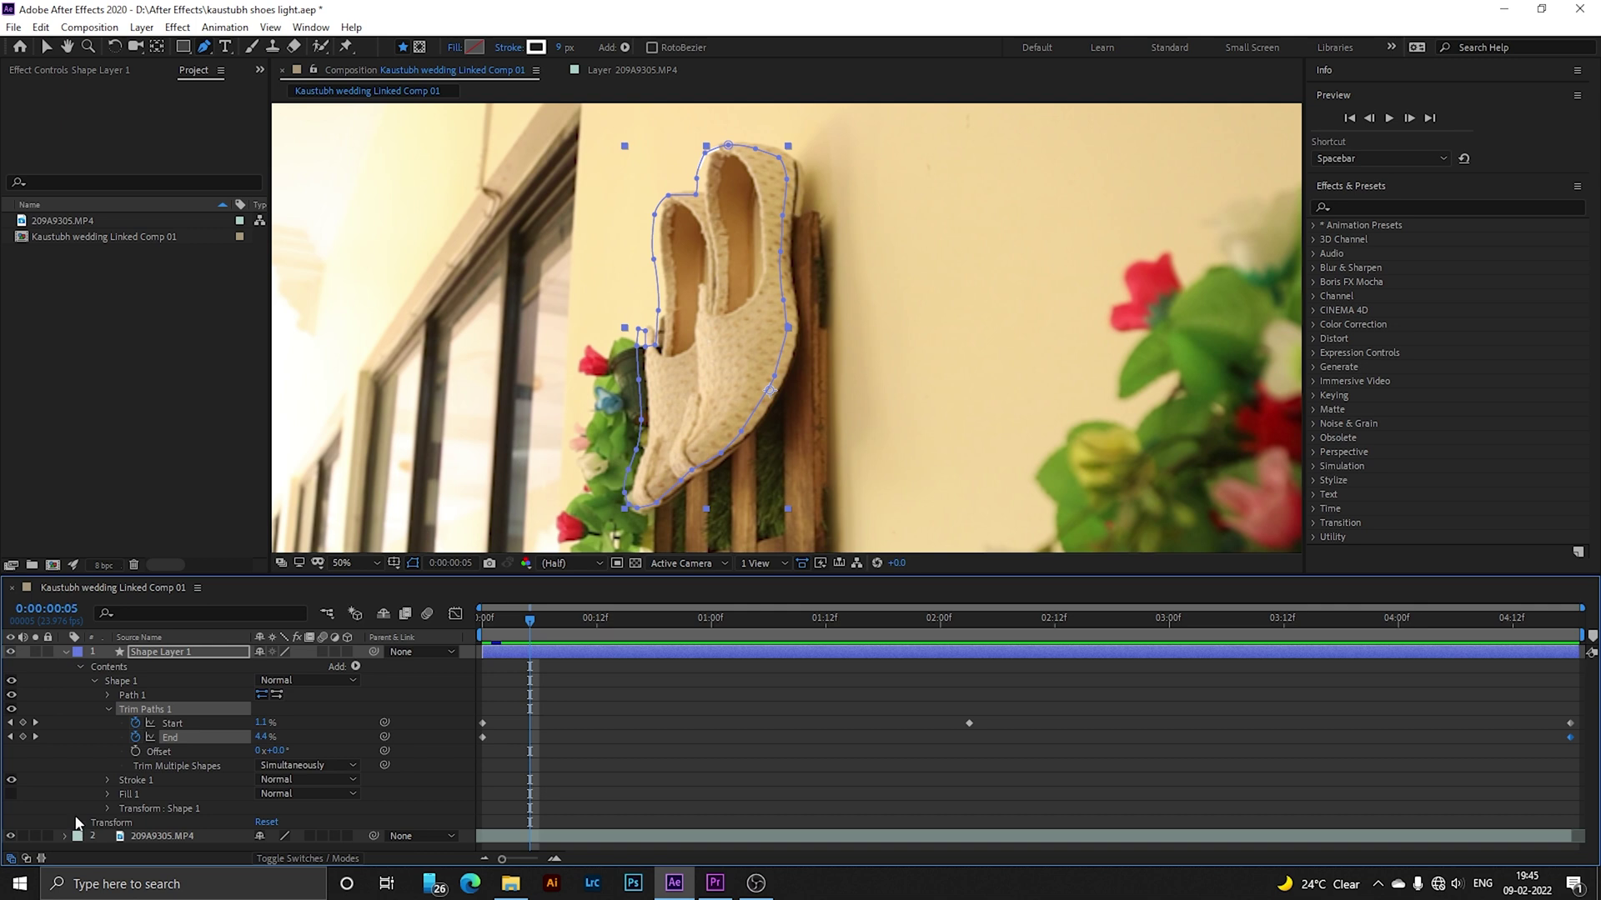
- Enable keyframing for the outline's Path at 0:00:00:00 and activate the Selection tool
click(108, 695)
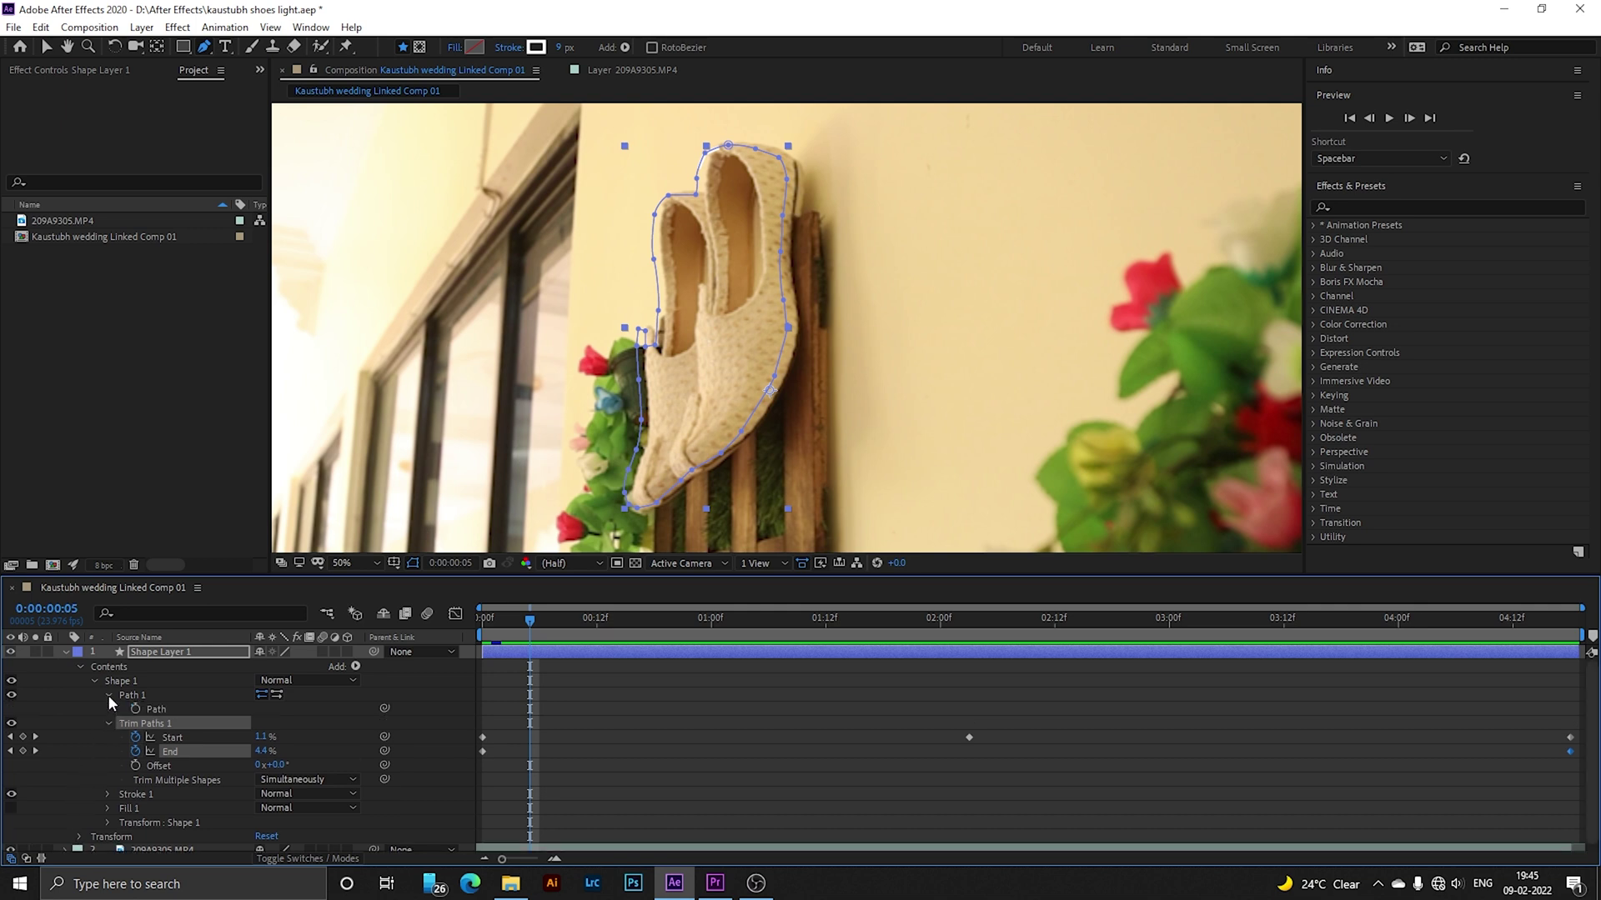
key(Home)
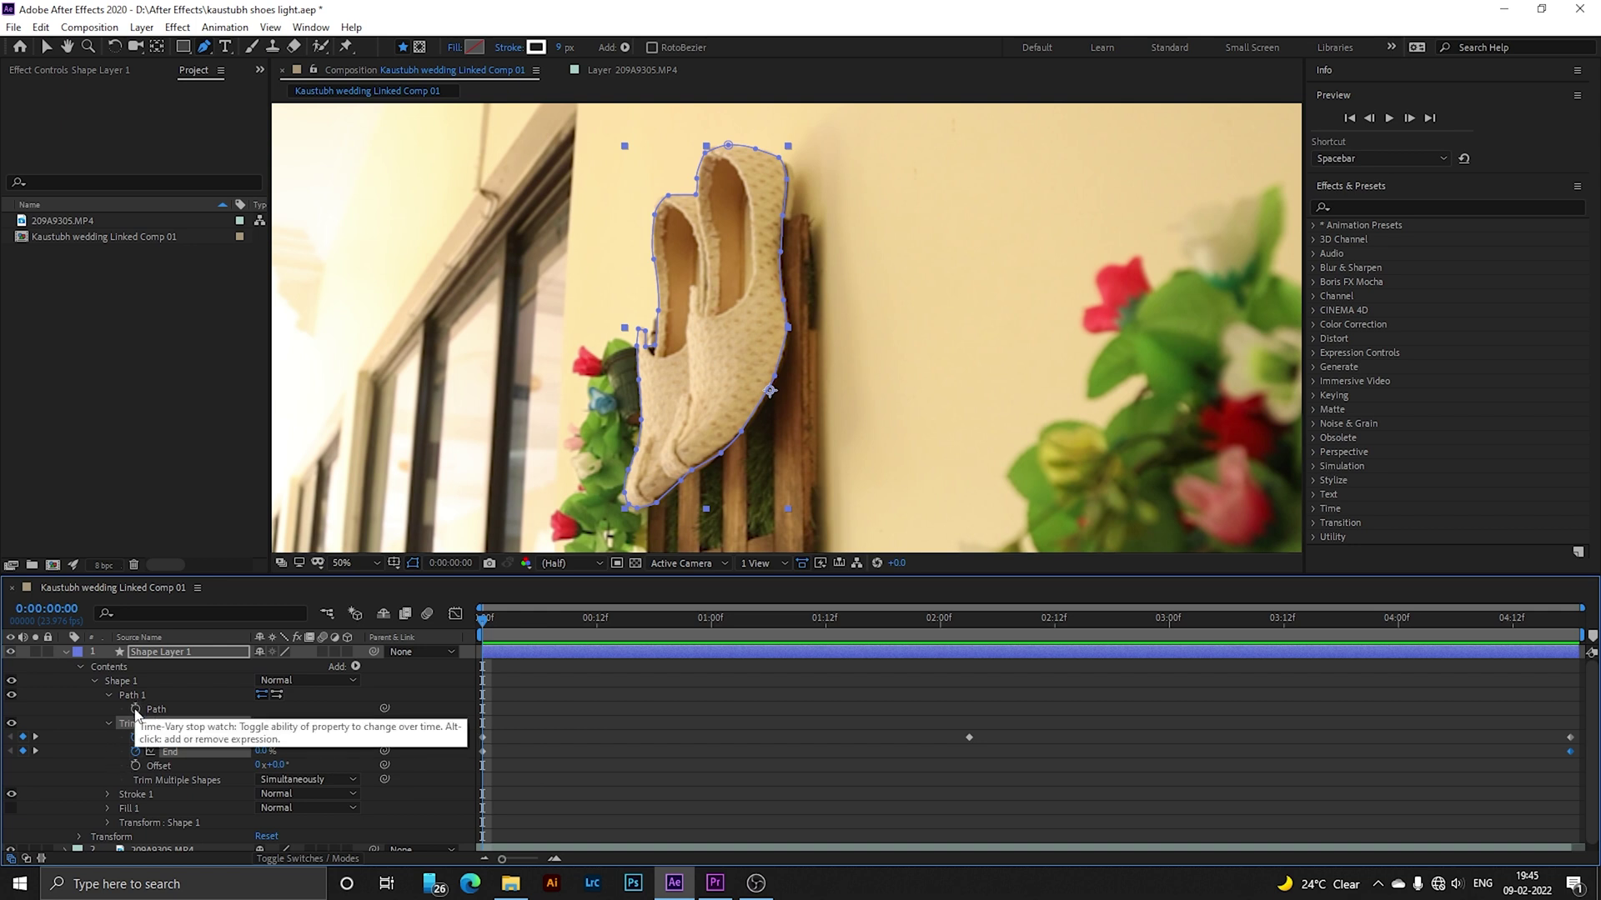
click(135, 710)
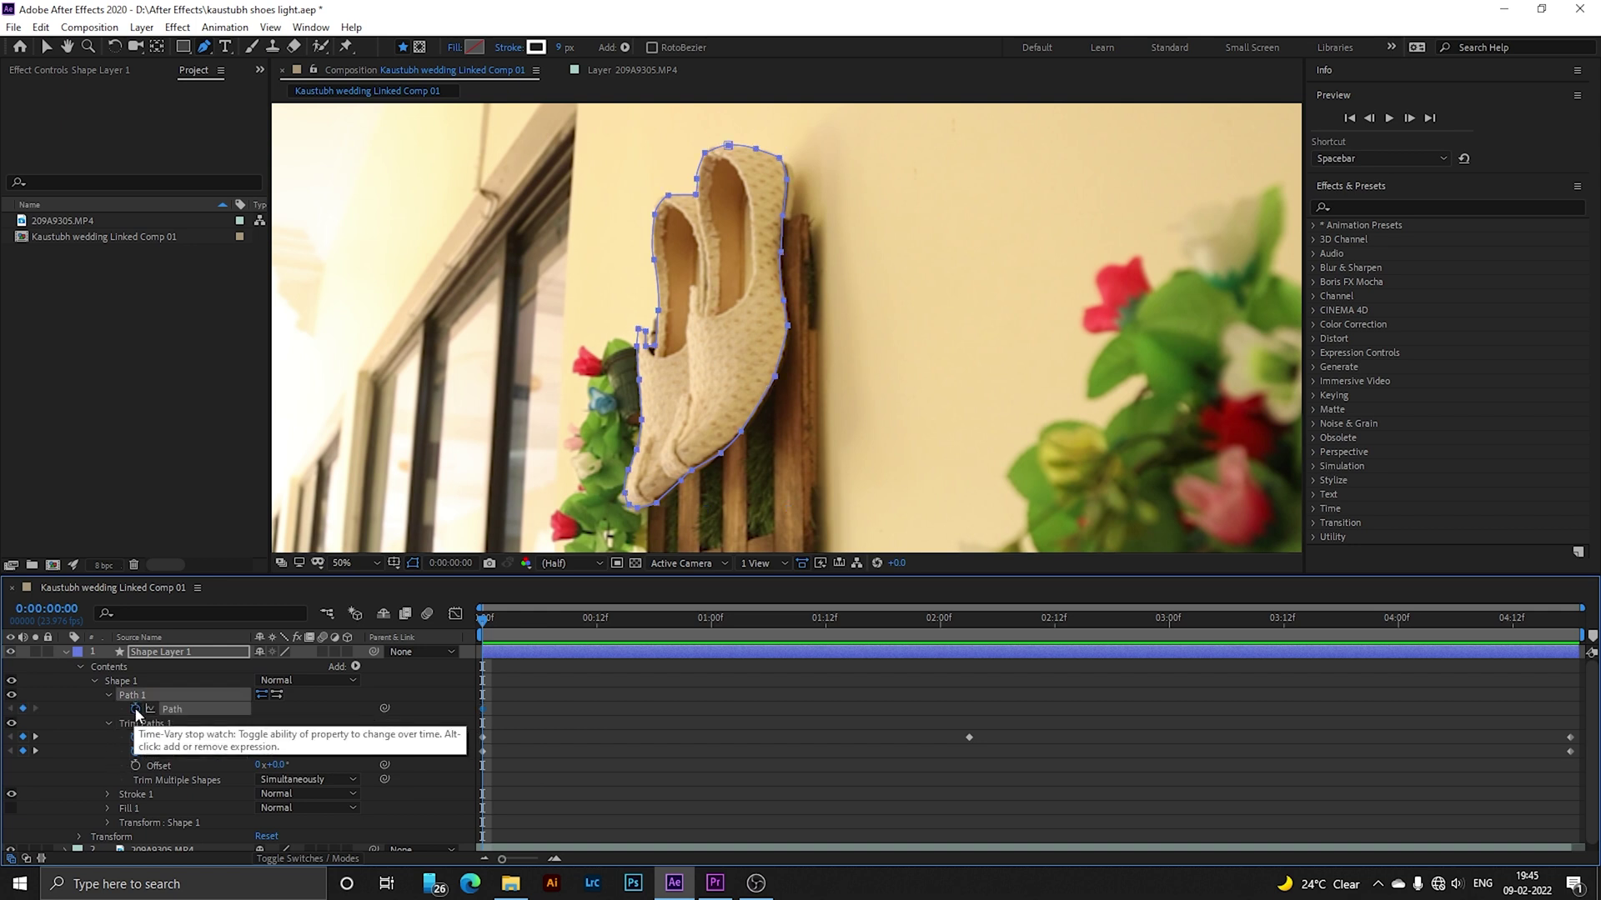
click(47, 47)
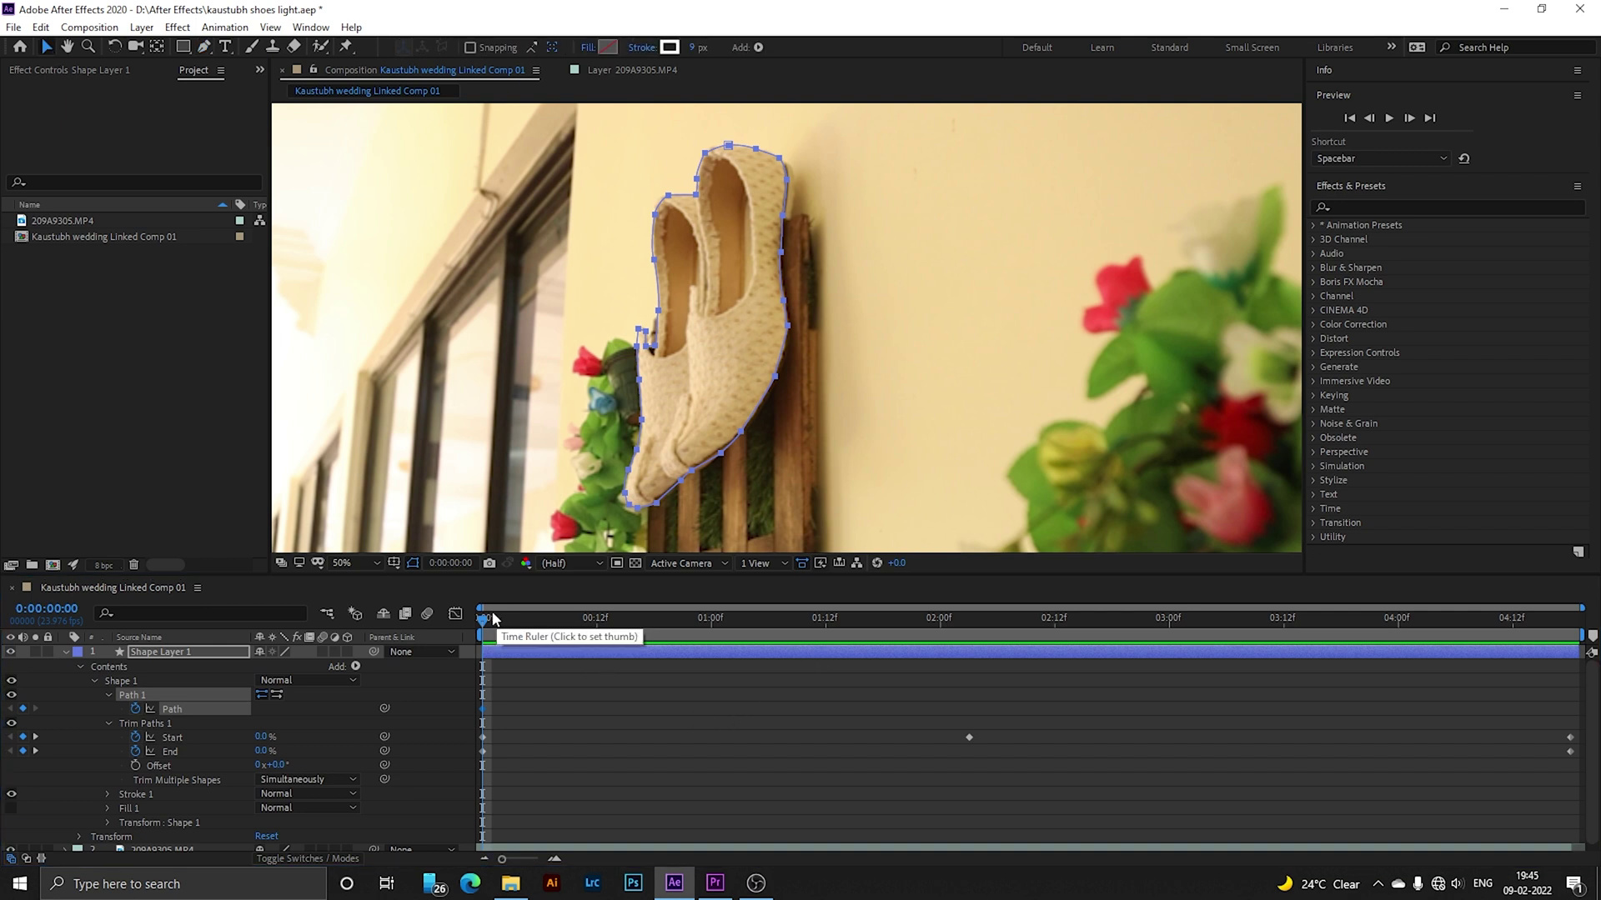
- At 0:00:00:05, reposition the outline over the shoes to record a Path keyframe
drag(503, 622, 713, 620)
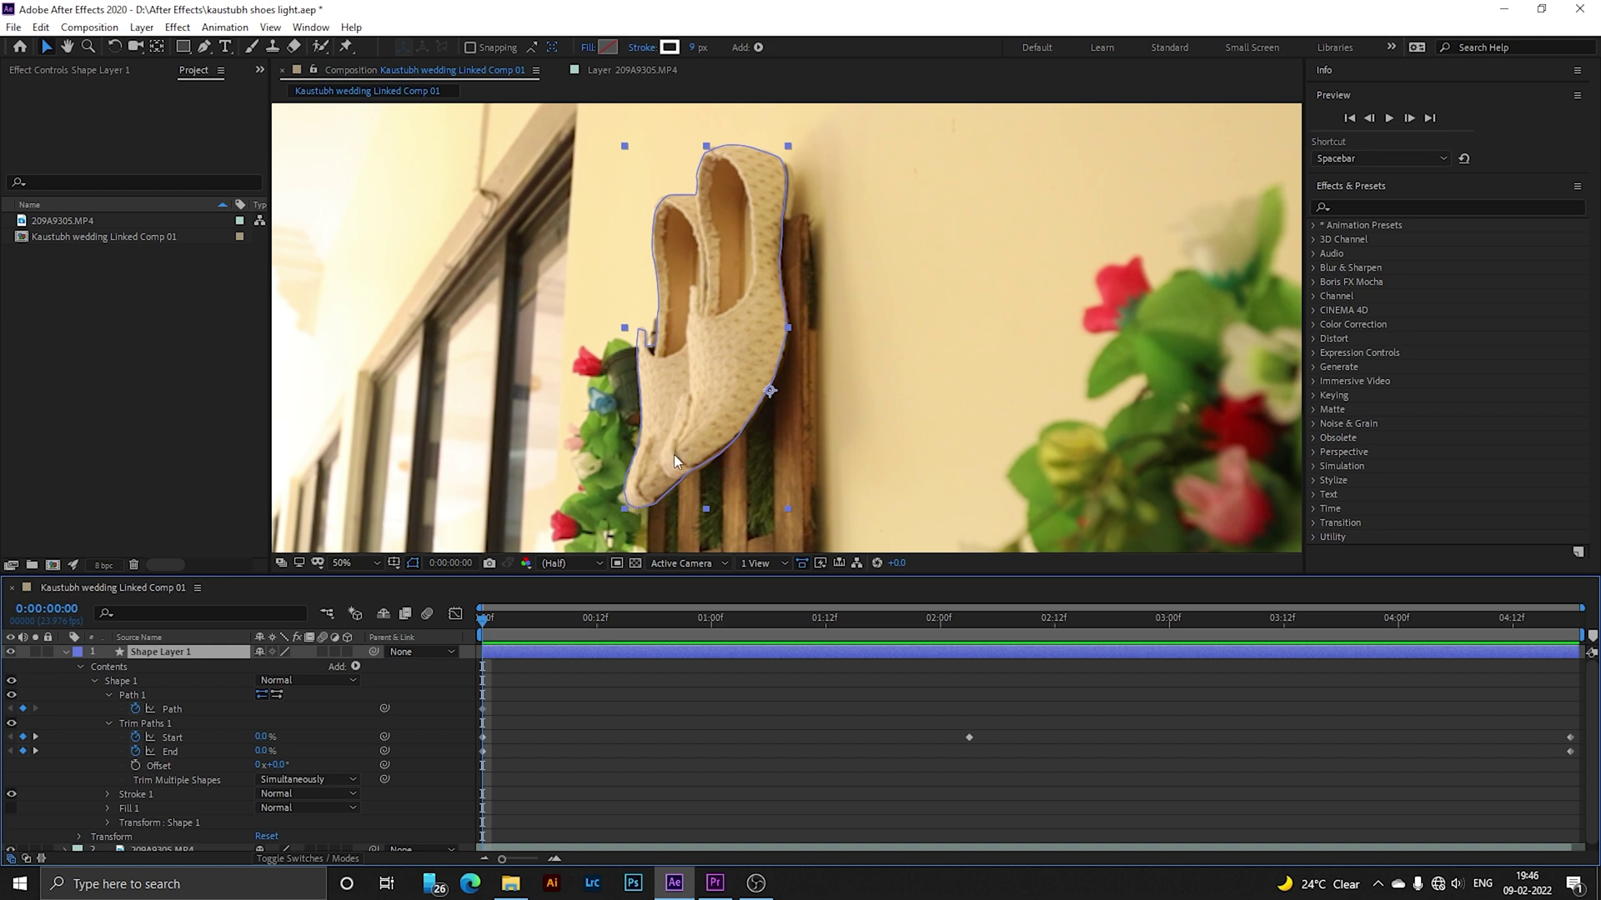
click(205, 46)
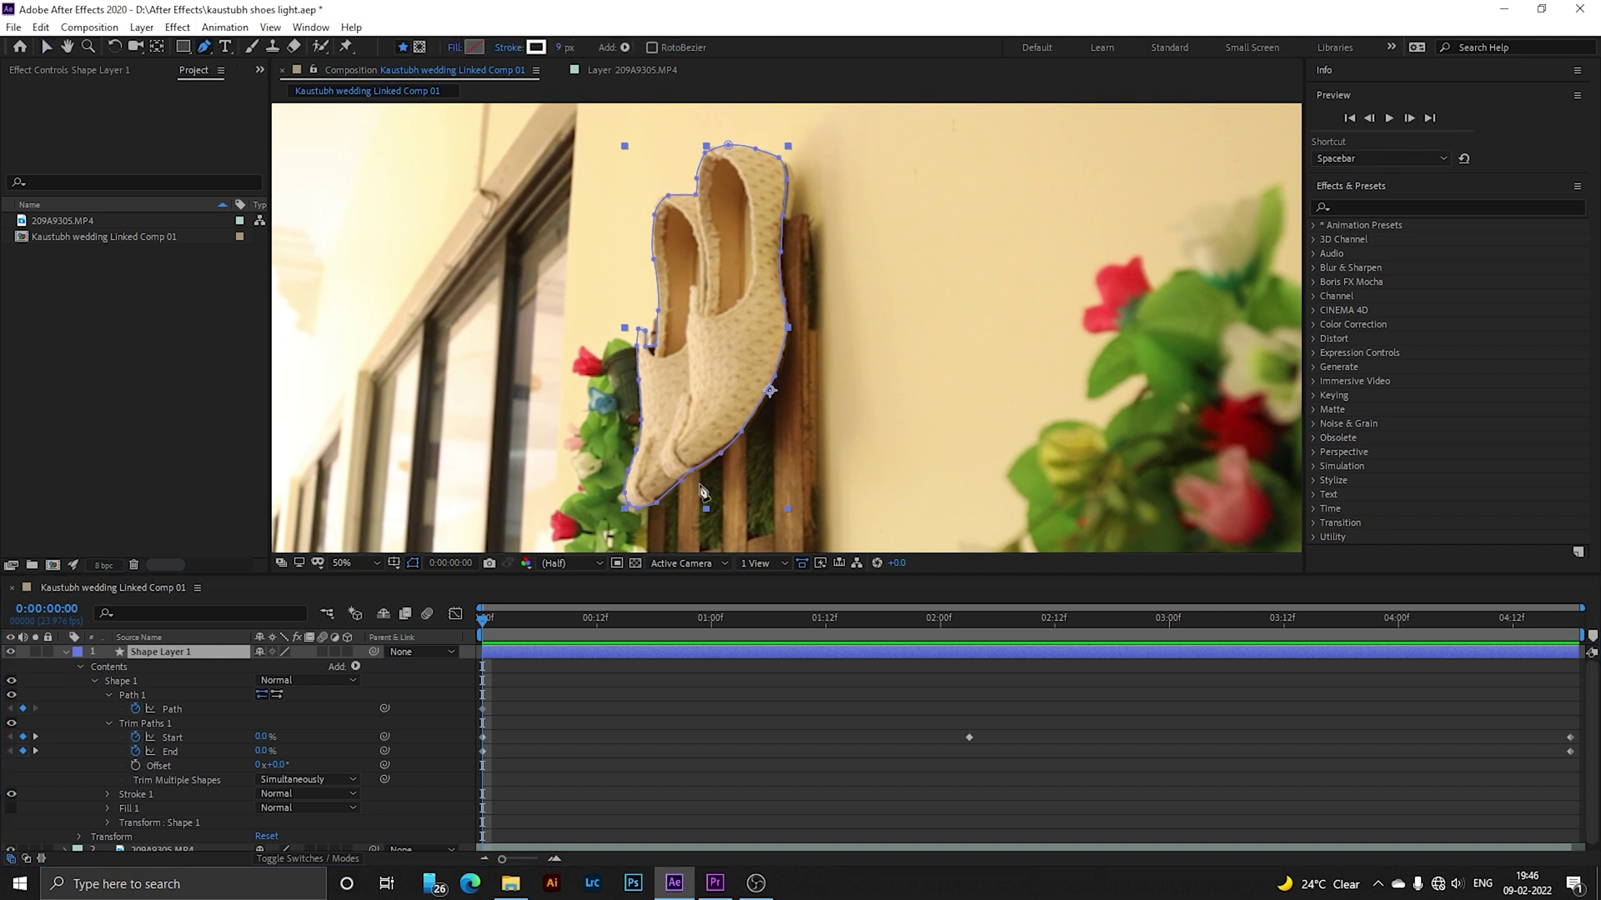
drag(483, 621, 528, 622)
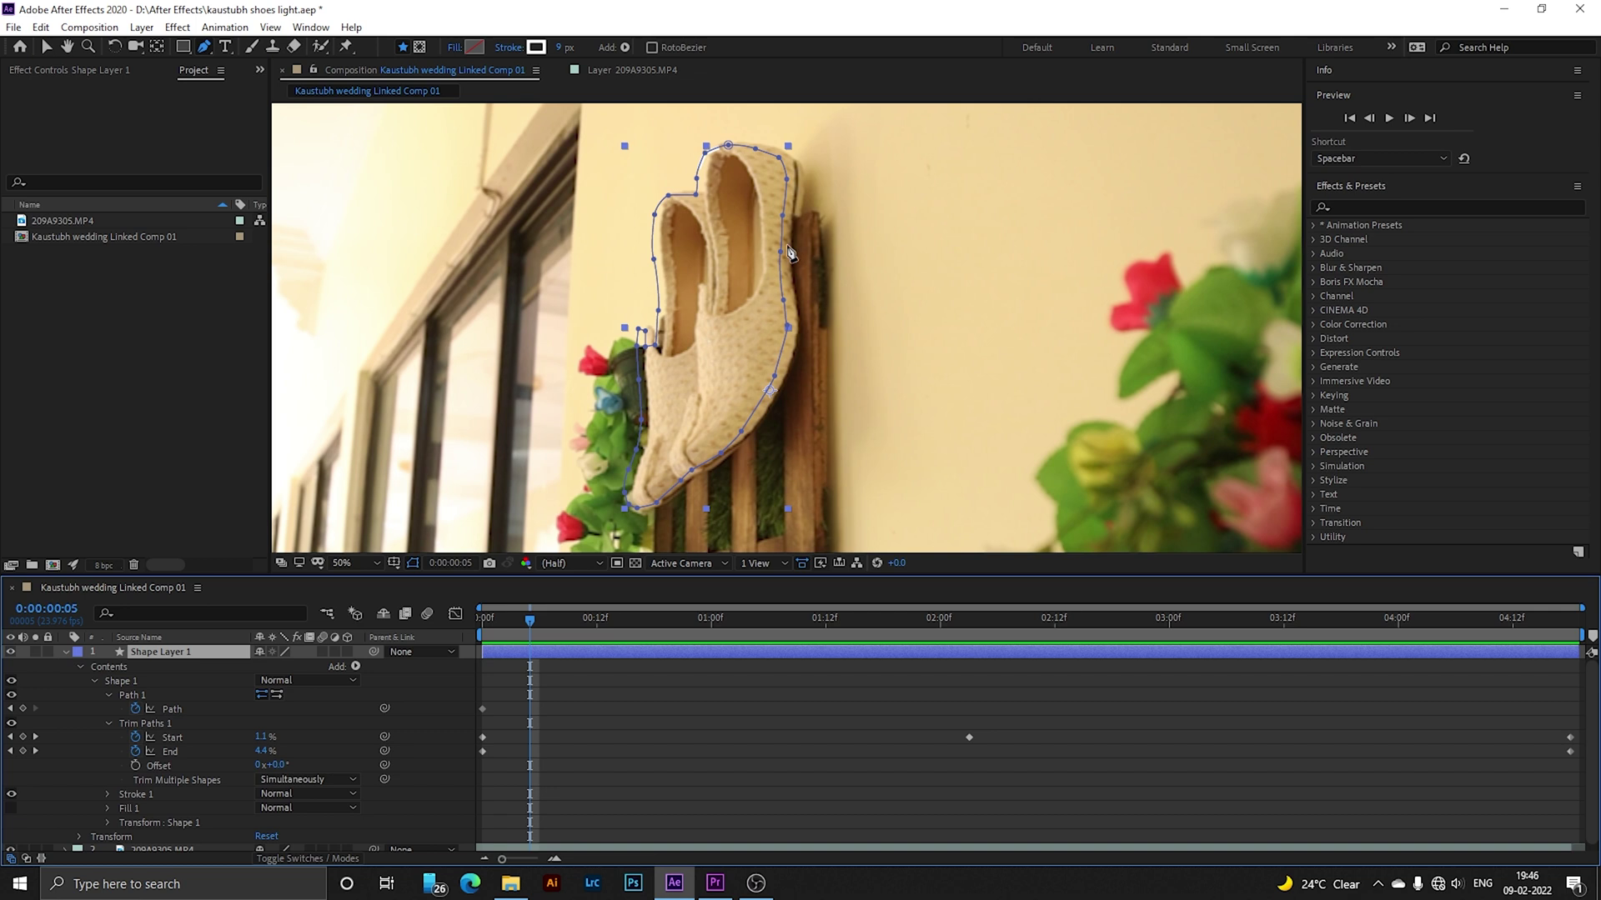
scroll(790, 253, up, 1)
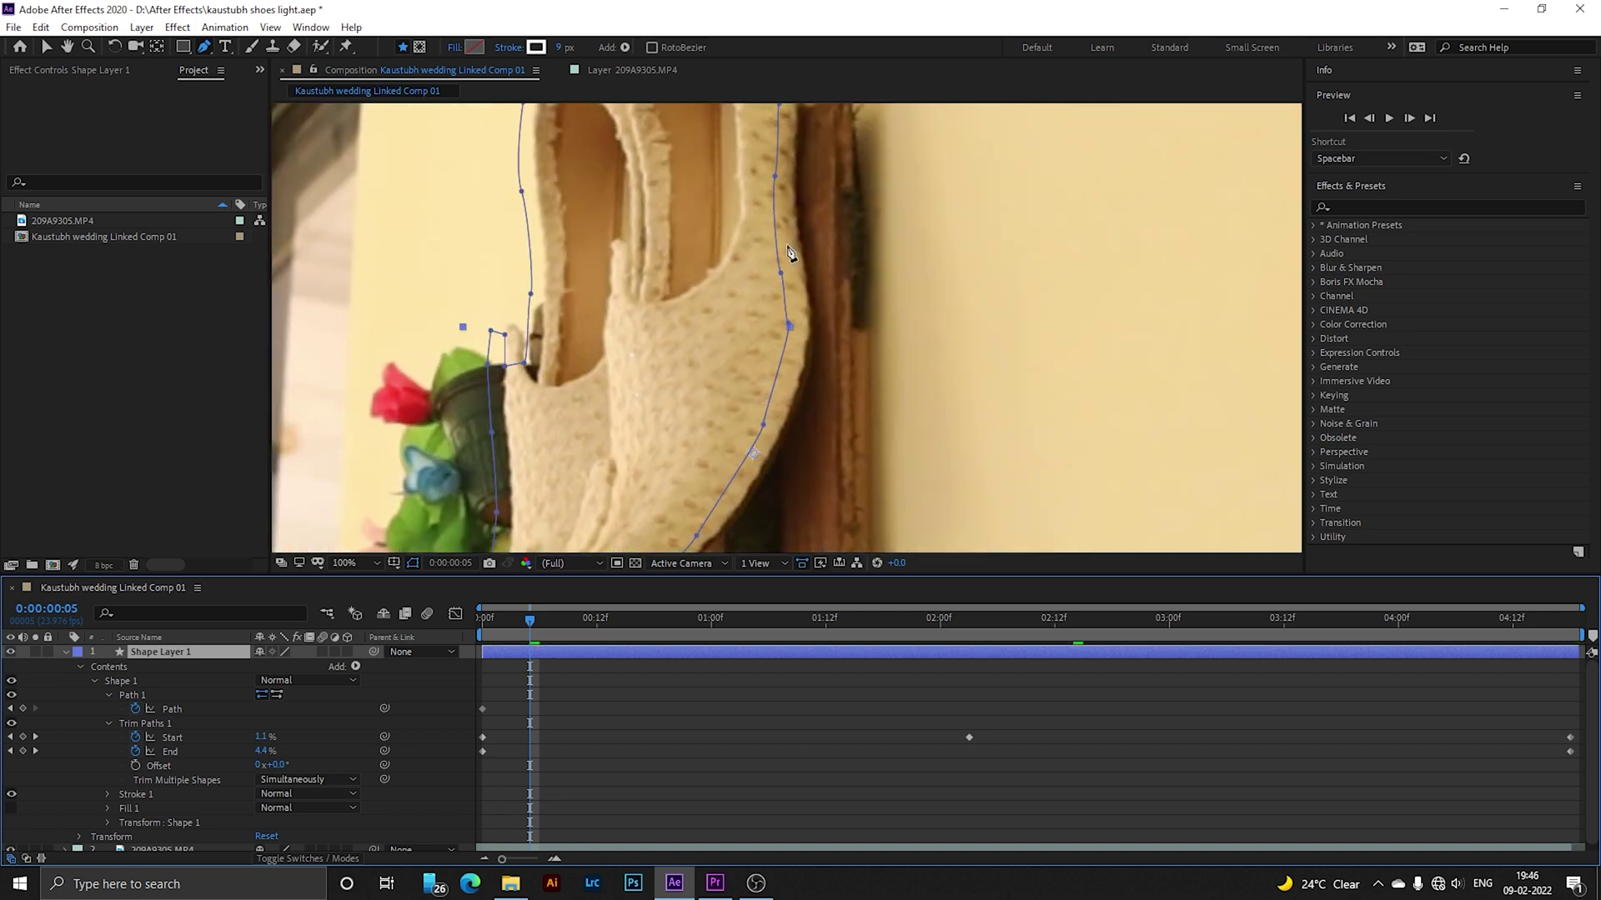
scroll(790, 254, down, 1)
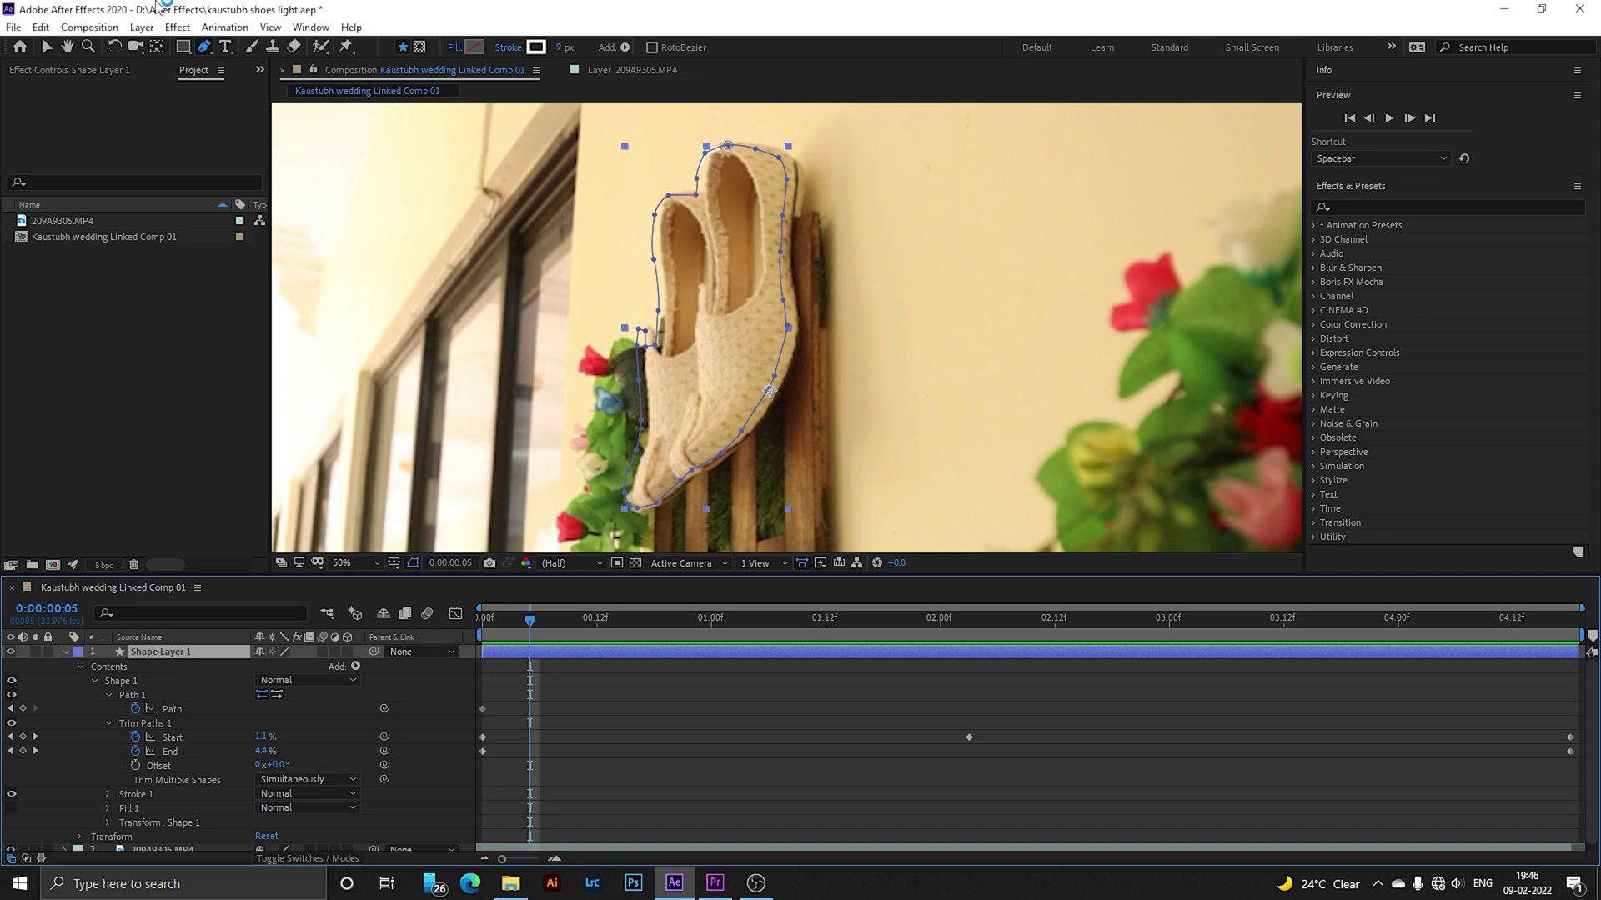
click(47, 47)
drag(710, 361, 718, 355)
click(716, 356)
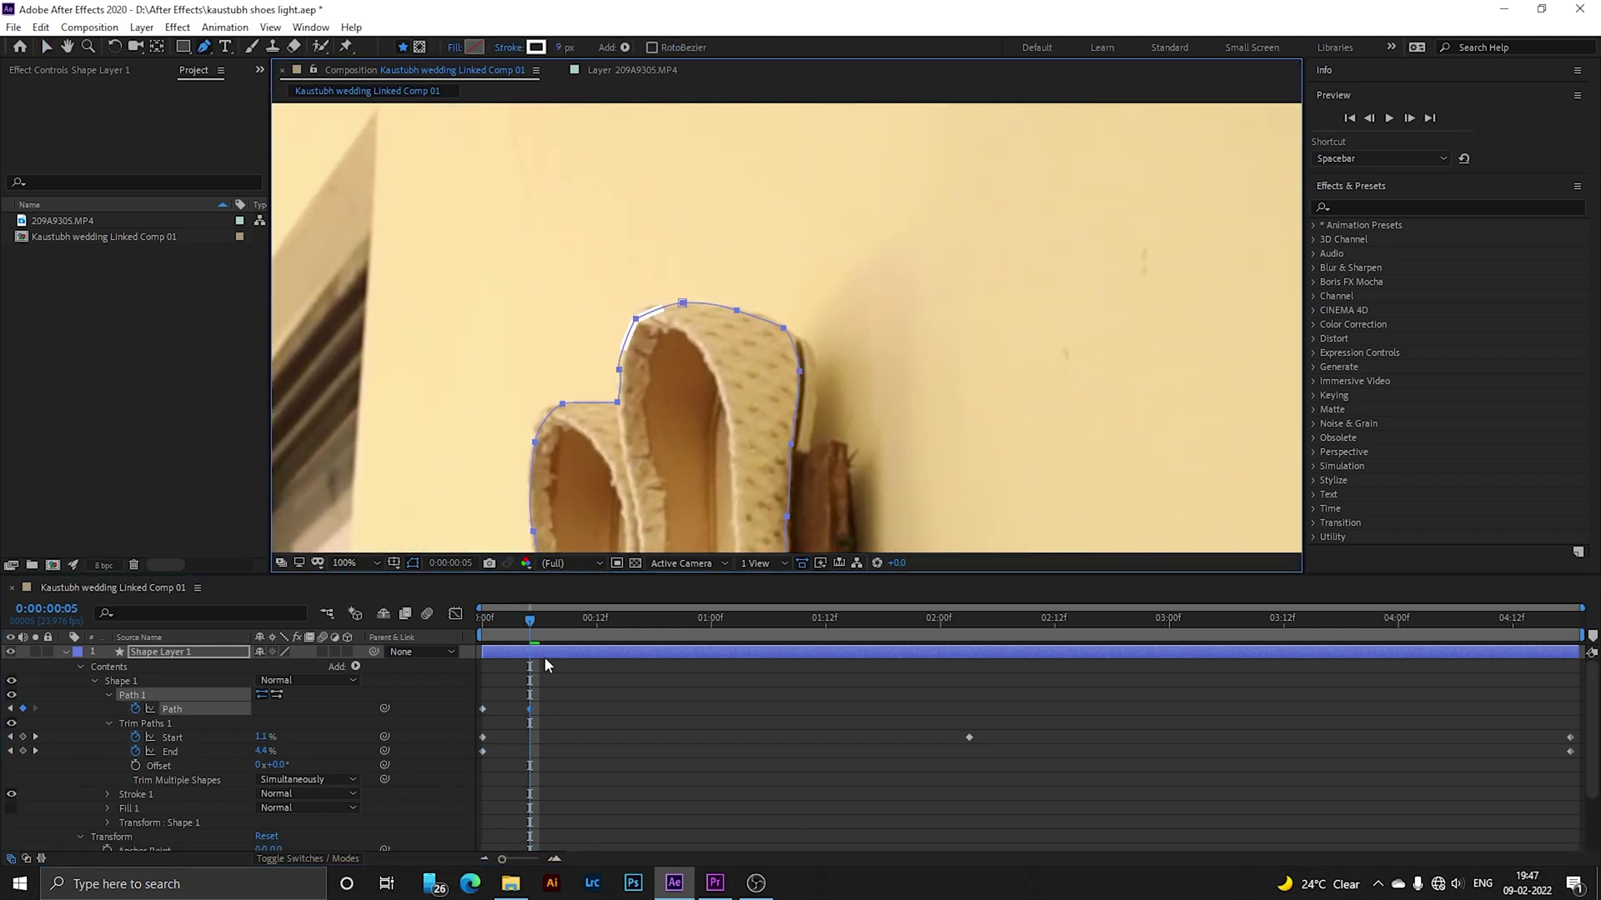
- Keyframe the outline's Path at intervals up to 0:00:01:19, realigning it with the moving shoes
drag(529, 621, 596, 621)
drag(596, 621, 721, 621)
drag(721, 621, 845, 621)
drag(955, 359, 969, 363)
drag(844, 621, 892, 621)
drag(722, 469, 722, 334)
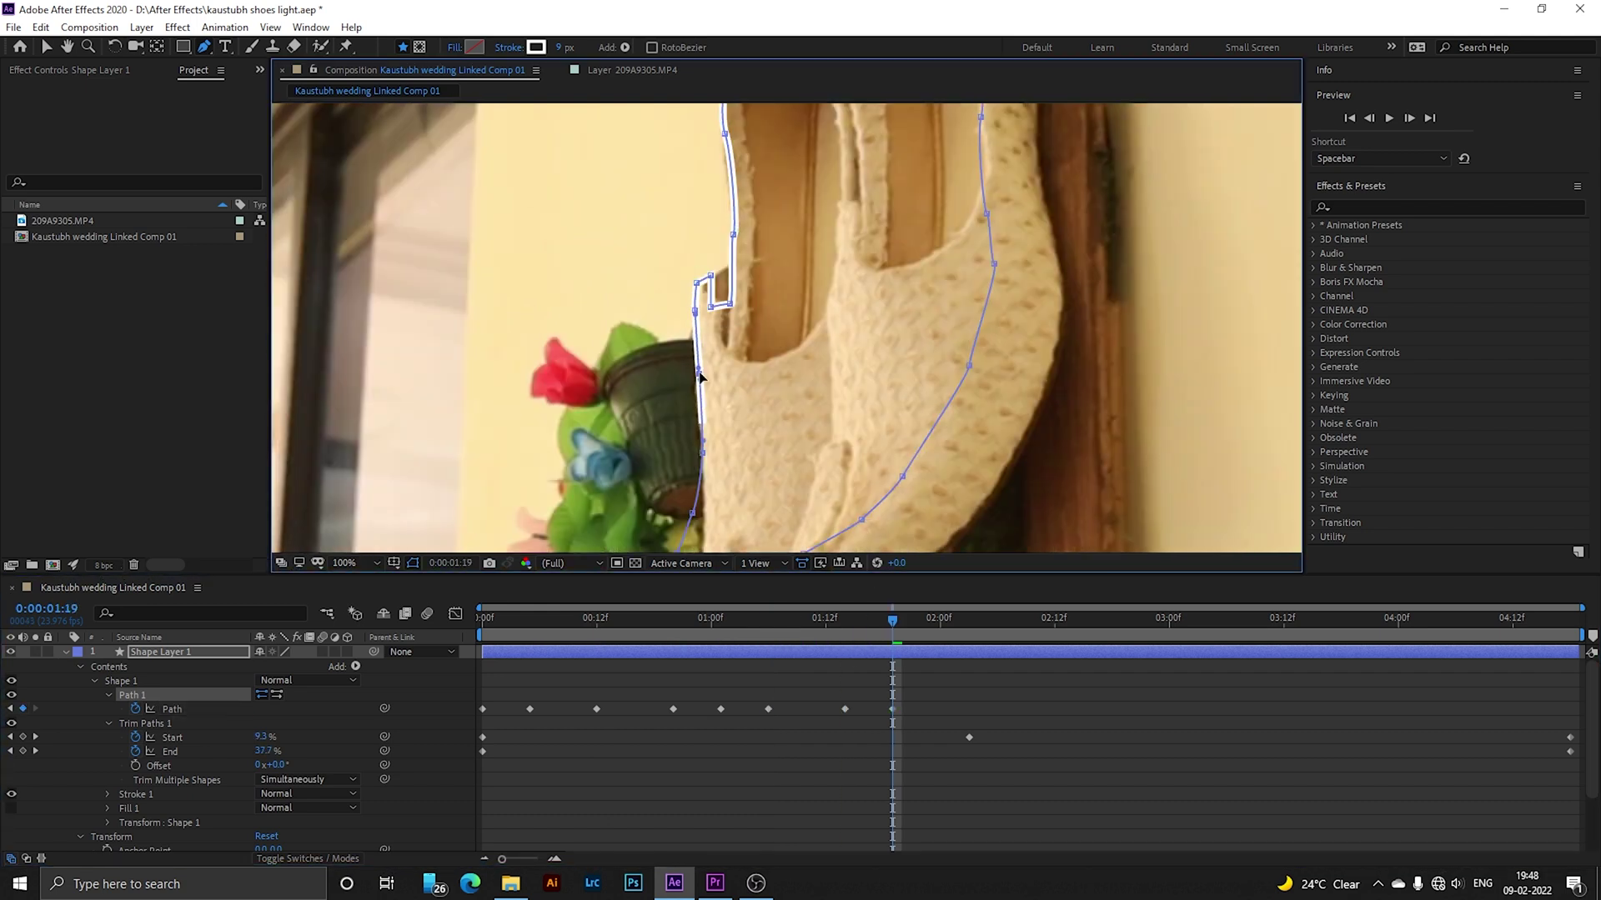
- At 0:00:01:23, reshape the outline by moving its points onto the shoes' edges
key(Page_Down)
key(Page_Down)
key(Page_Down)
key(Page_Down)
drag(871, 306, 885, 159)
drag(685, 492, 710, 484)
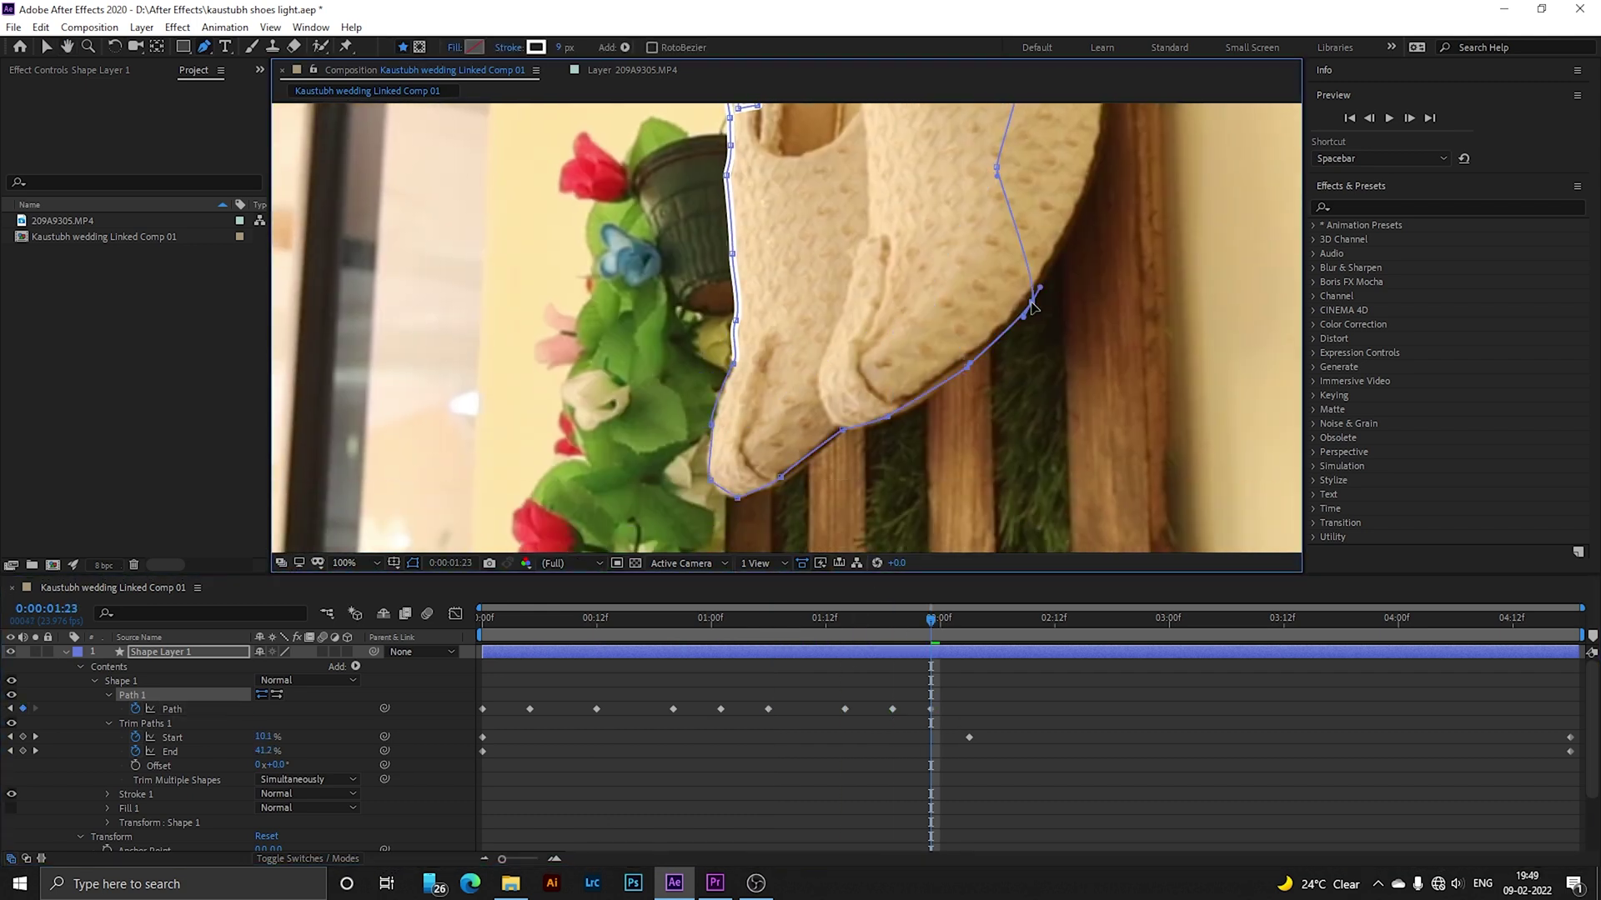
drag(996, 167, 1097, 175)
drag(660, 184, 750, 174)
drag(534, 365, 553, 367)
- Advance to 0:00:02:20 and adjust the outline's points around the shoes, including the curve over the taller shoe's heel
drag(932, 621, 1065, 624)
drag(1066, 624, 1132, 626)
drag(742, 317, 737, 479)
drag(716, 250, 709, 466)
drag(650, 377, 633, 389)
drag(667, 317, 641, 387)
drag(483, 288, 465, 278)
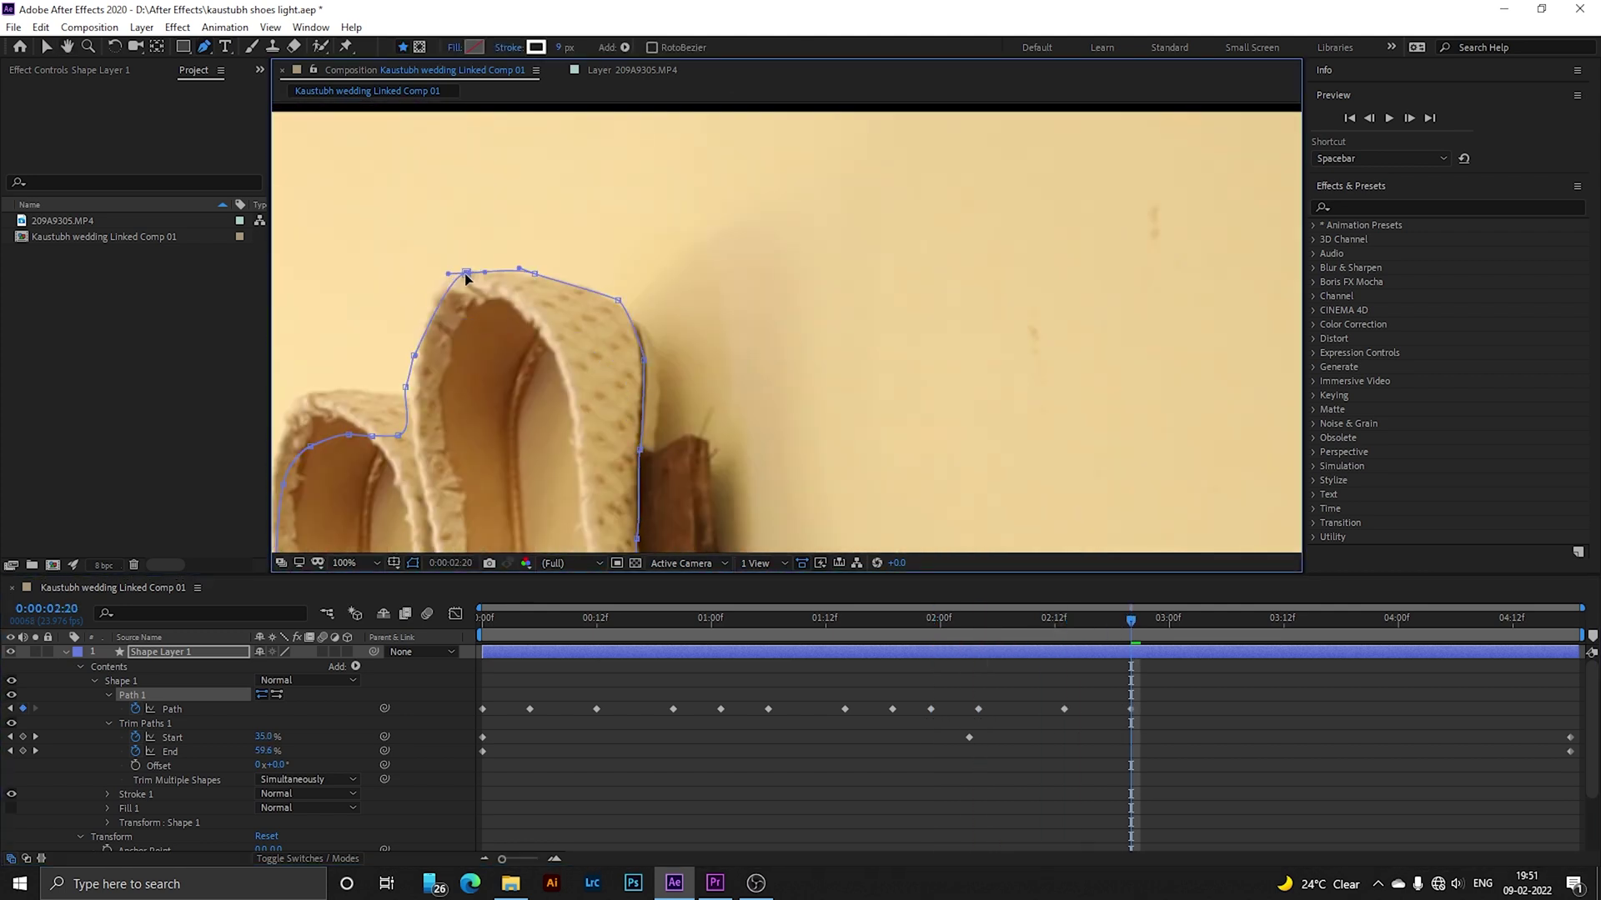
drag(500, 375, 688, 334)
- Keyframe the Path at short intervals up to 0:00:03:05, fitting the outline to the shoes' lower edge
drag(1132, 621, 1150, 624)
drag(667, 467, 633, 183)
drag(1150, 622, 1188, 624)
drag(583, 467, 734, 217)
drag(1189, 621, 1217, 624)
drag(708, 265, 697, 260)
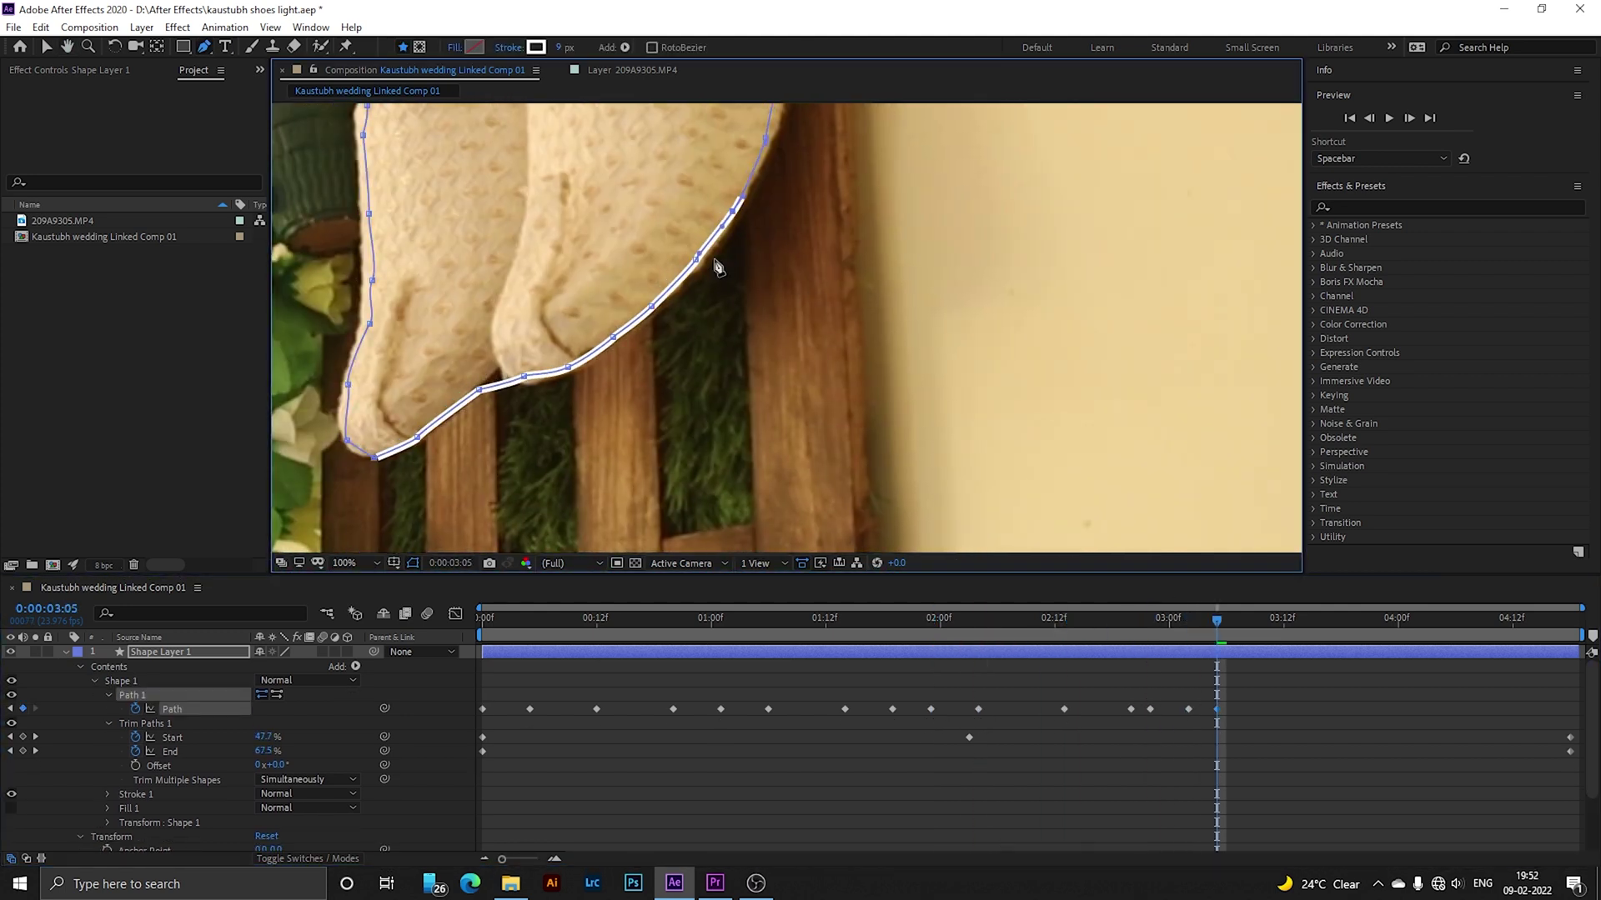
- Continue keyframing the outline's Path past 0:00:03:05 so it follows the shoes through the 4-second mark
drag(1216, 622, 1265, 623)
drag(709, 292, 755, 417)
drag(1265, 621, 1408, 624)
drag(750, 217, 746, 425)
drag(1408, 622, 1446, 623)
- At 0:00:04:07, move the outline's points onto the outer side and top edge of the taller shoe
drag(1445, 621, 1465, 623)
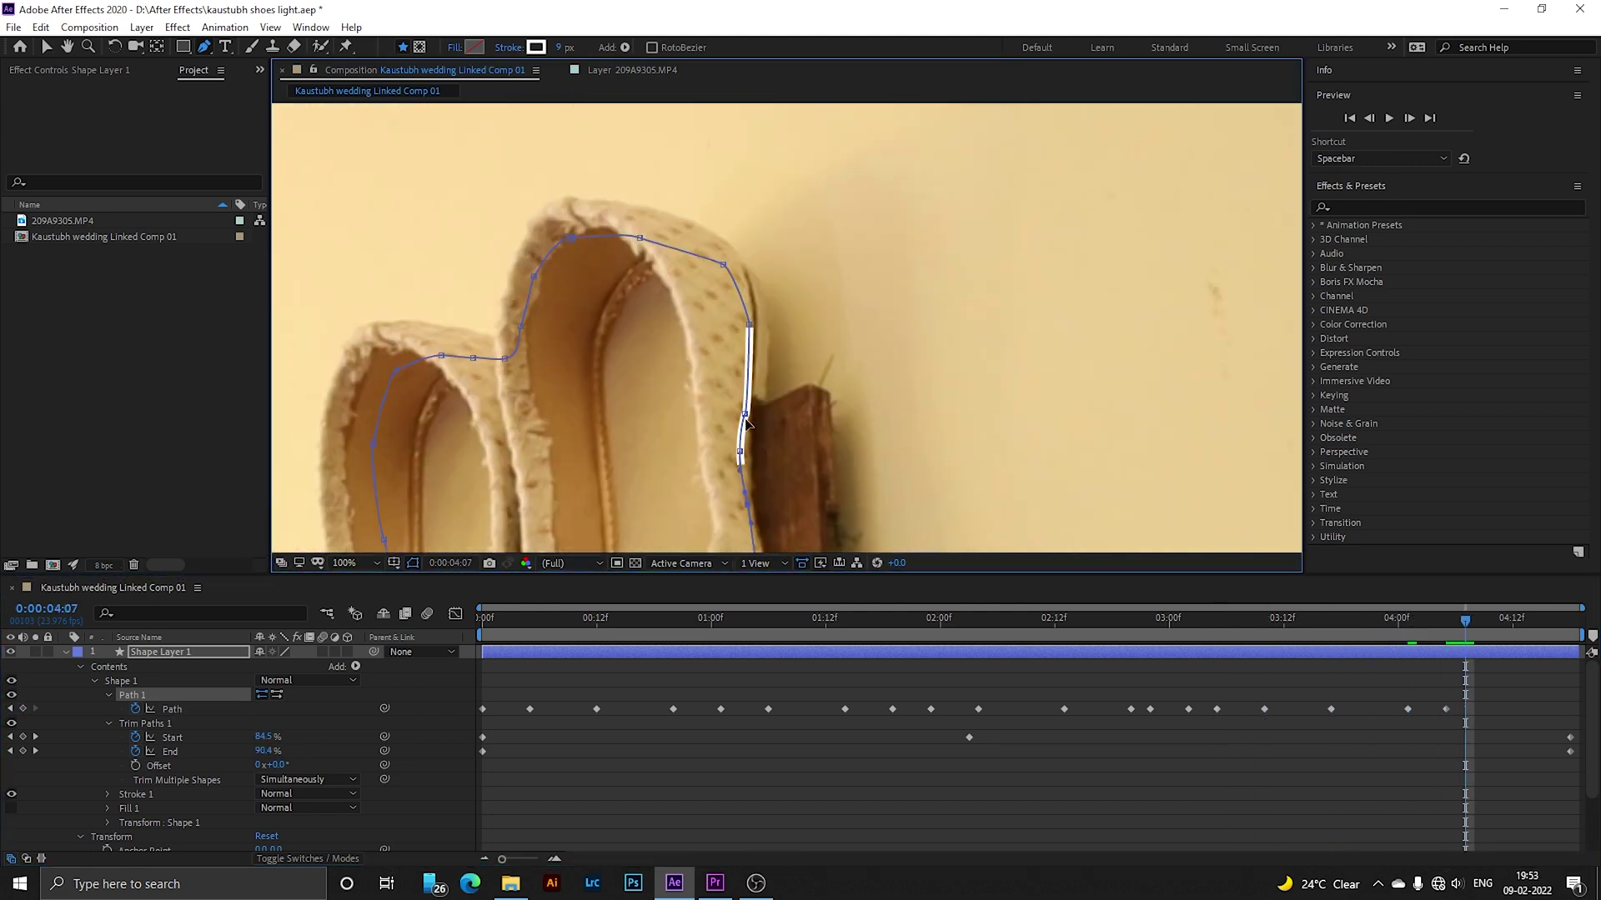
drag(739, 452, 746, 450)
drag(744, 414, 750, 408)
drag(749, 324, 754, 317)
drag(723, 264, 724, 235)
drag(639, 238, 639, 201)
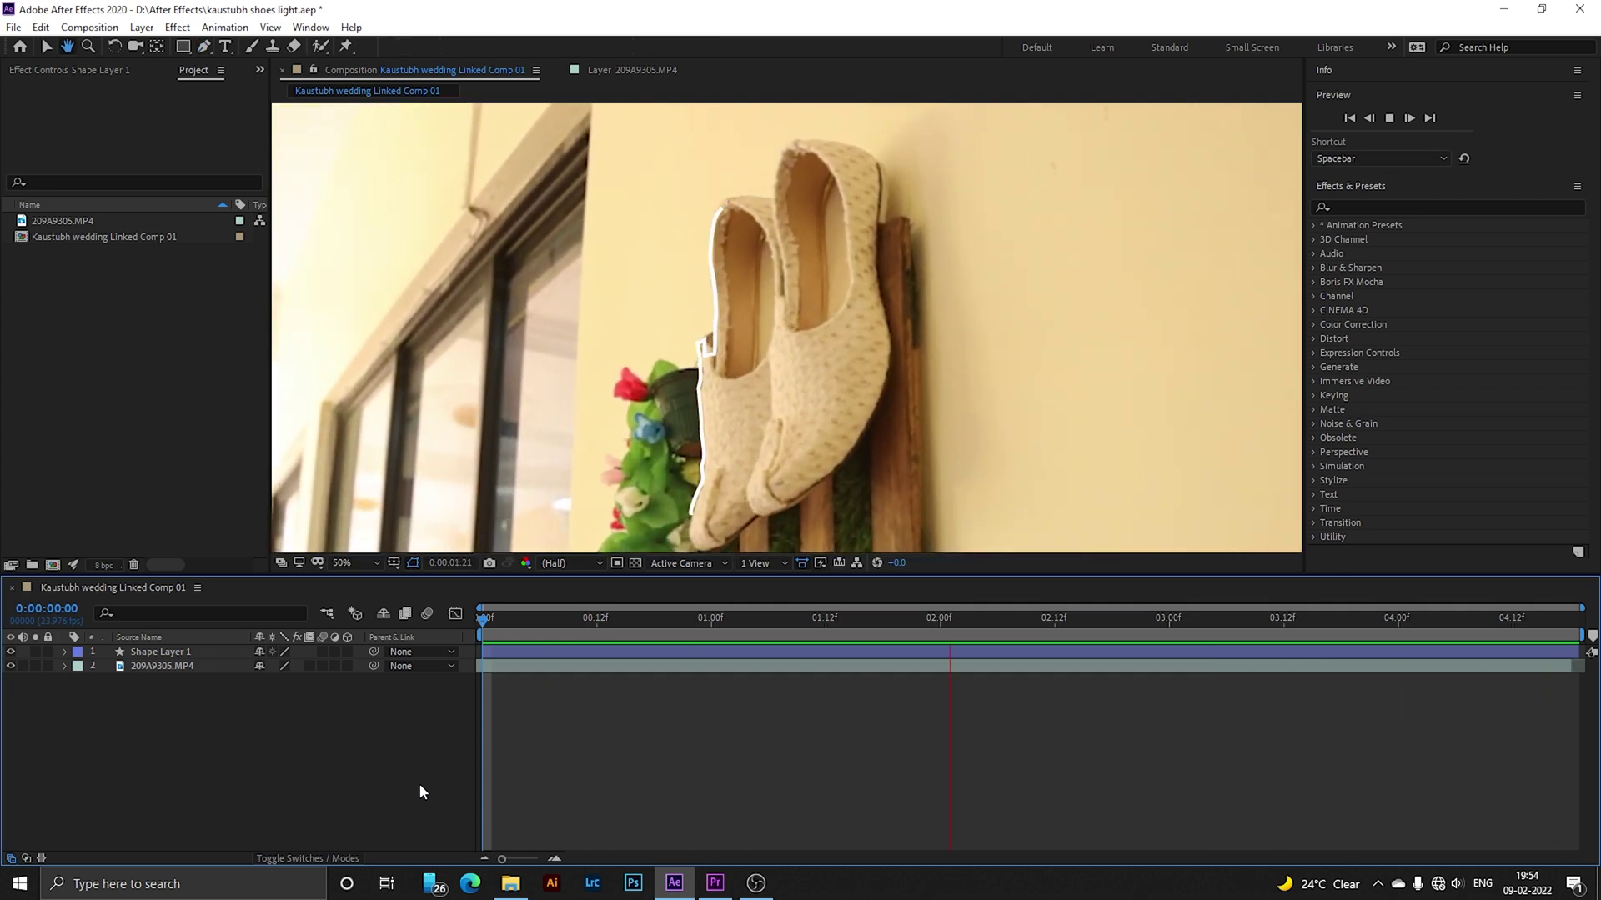
- Stop the preview, return to 0:00:00:00 and apply the Stylize Glow effect to Shape Layer 1
key(space)
drag(607, 613, 432, 623)
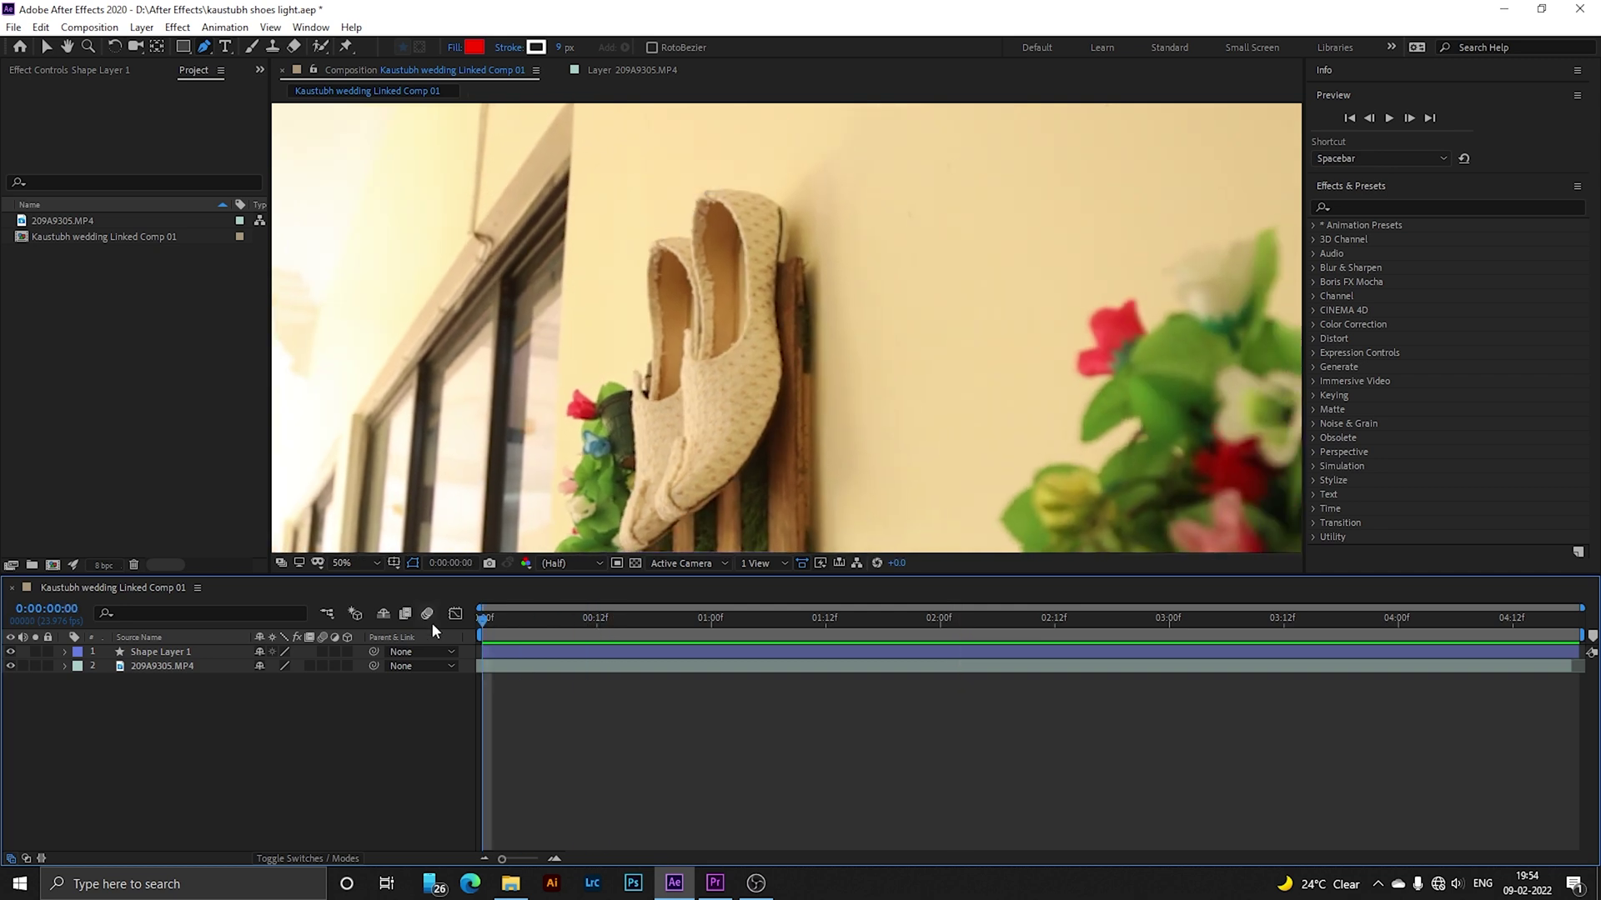
click(1484, 207)
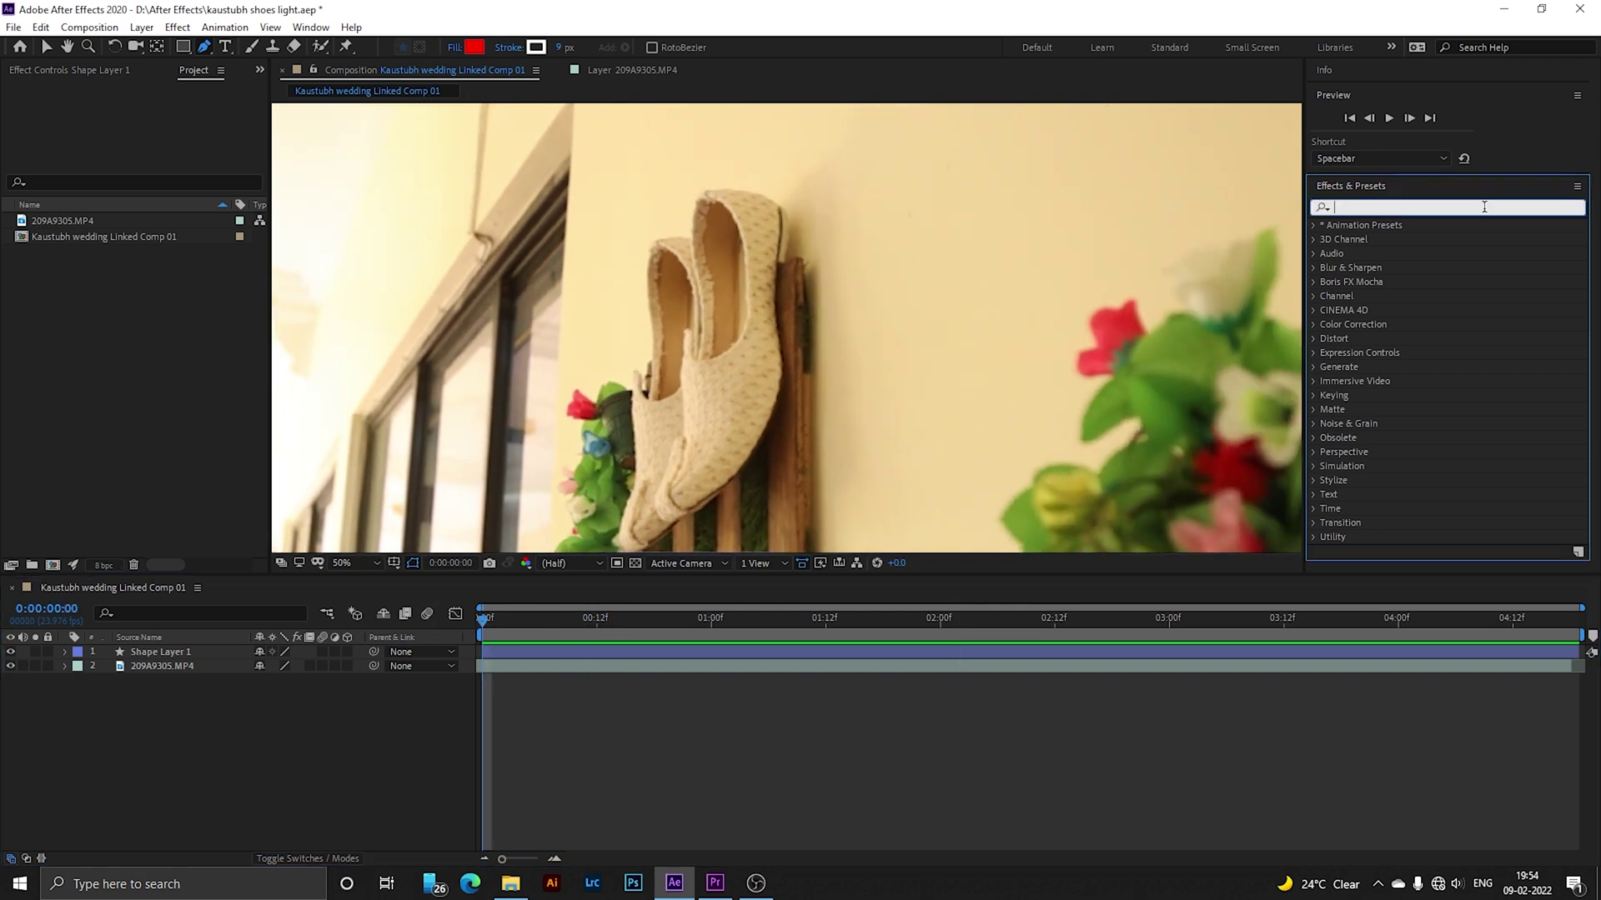
text(glow)
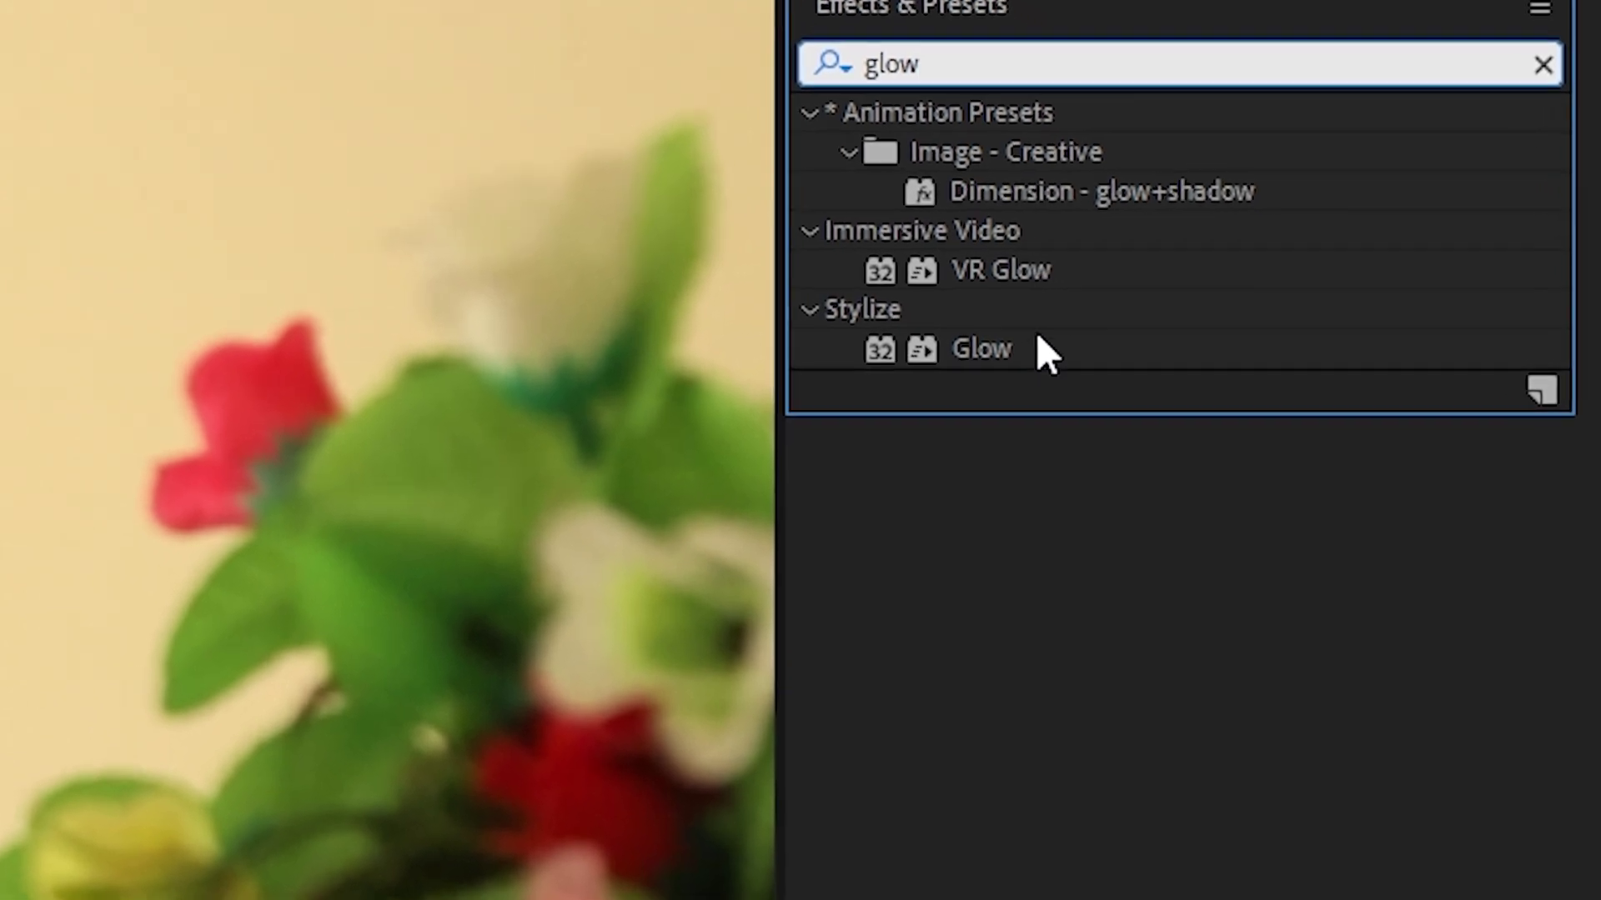
click(1042, 350)
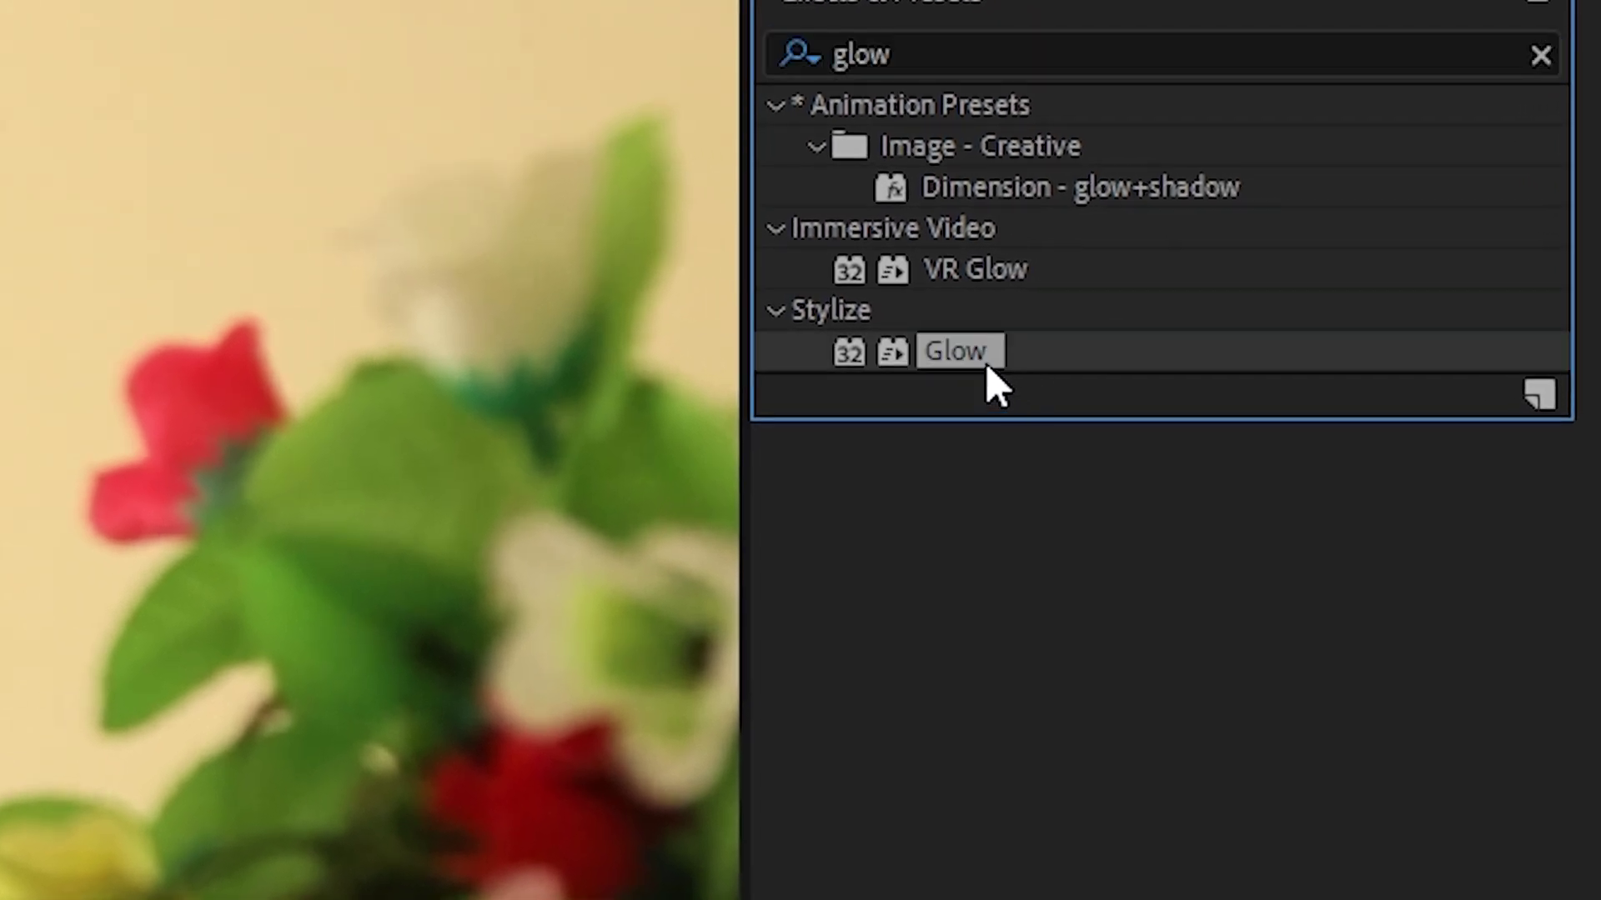
drag(996, 385, 206, 657)
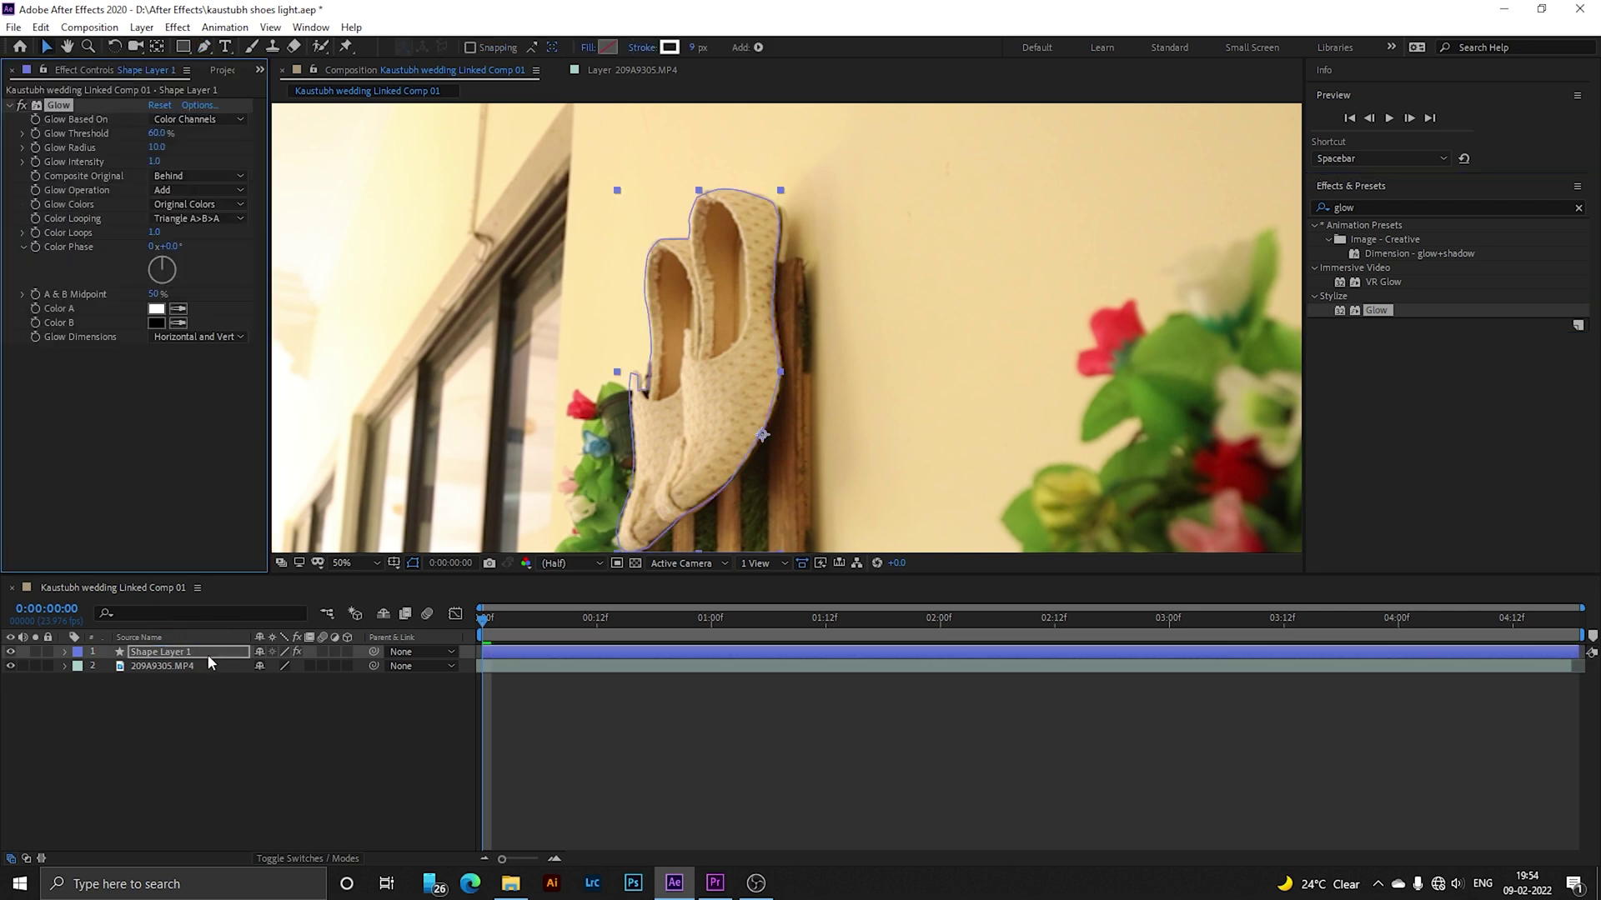
- At 0:00:02:18, set Glow Colors to A & B Colors for the Glow effect on Shape Layer 1
click(503, 611)
drag(531, 609, 1111, 632)
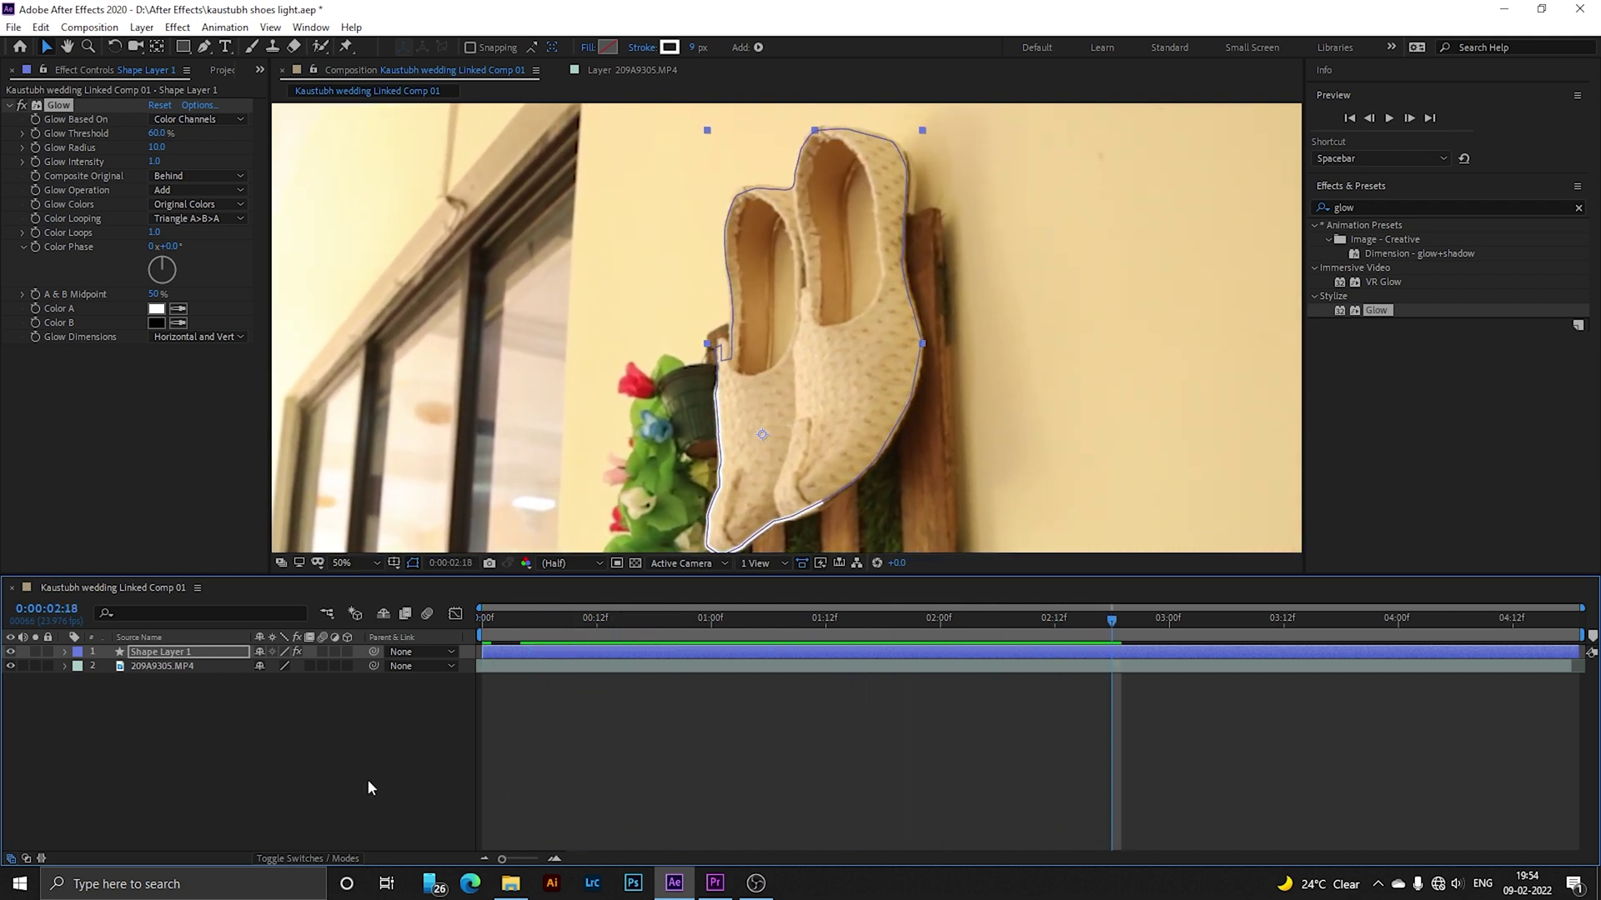
click(289, 779)
click(181, 648)
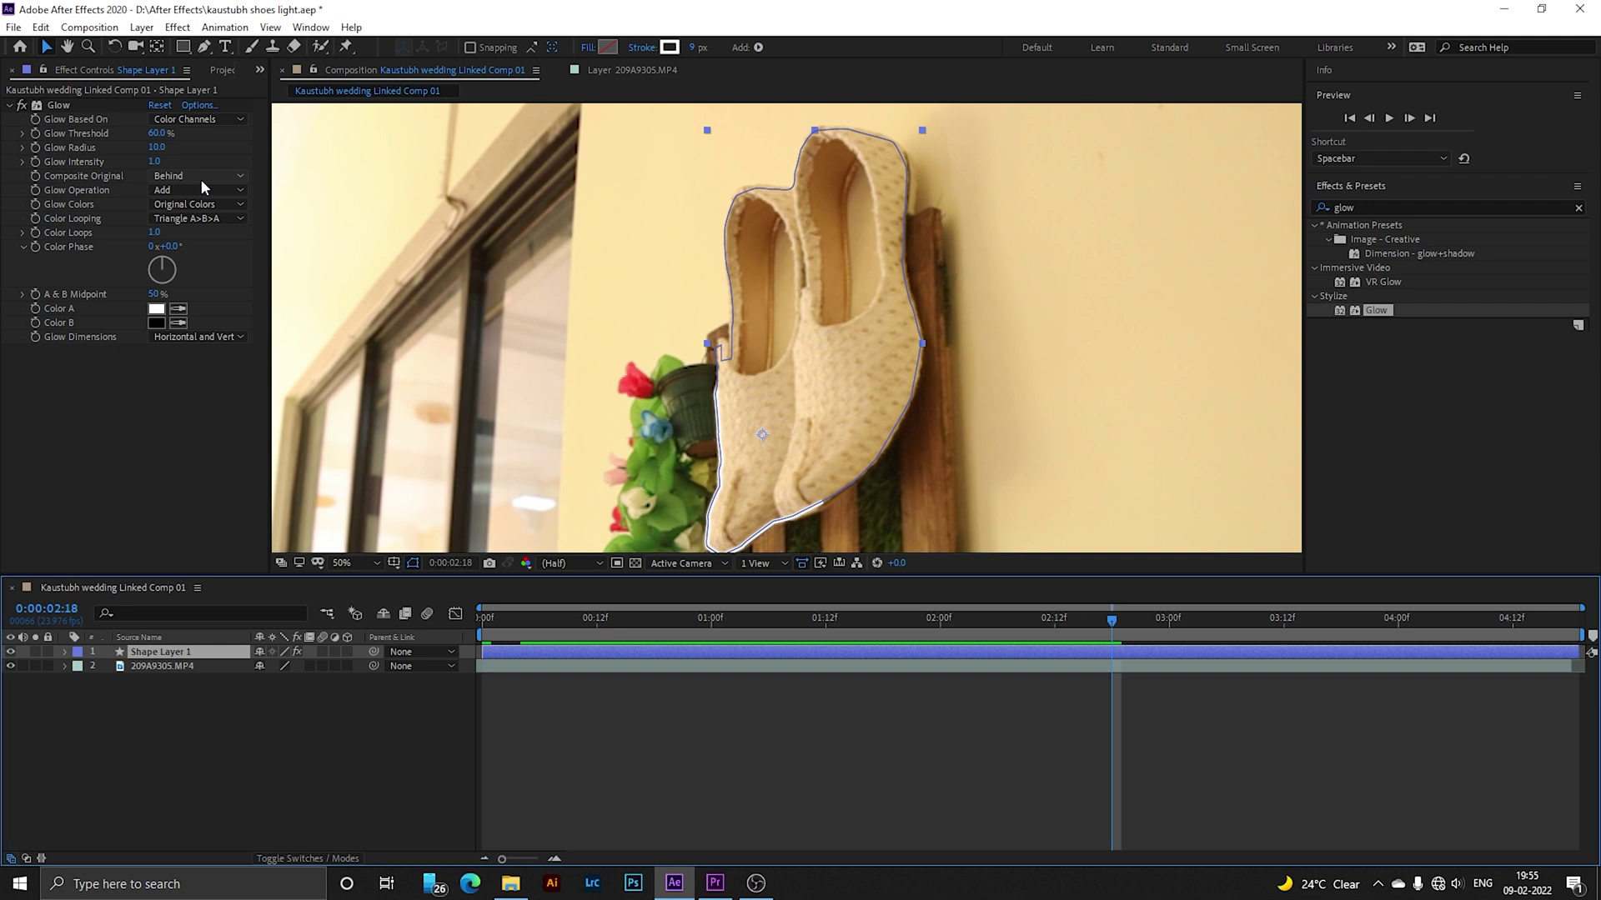
click(225, 218)
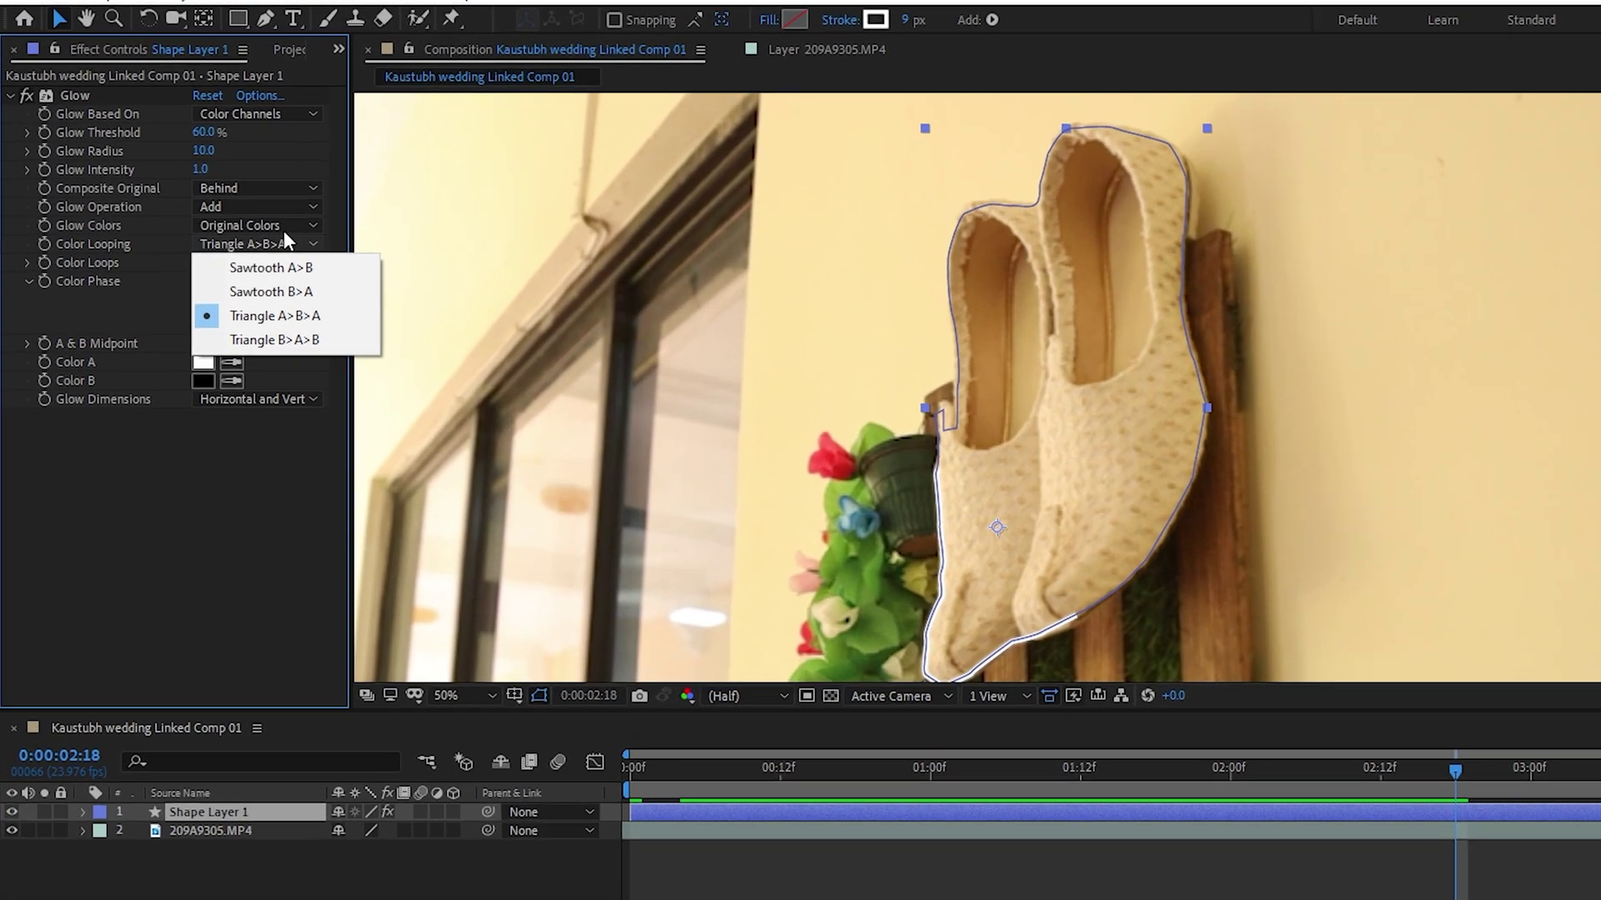
click(283, 225)
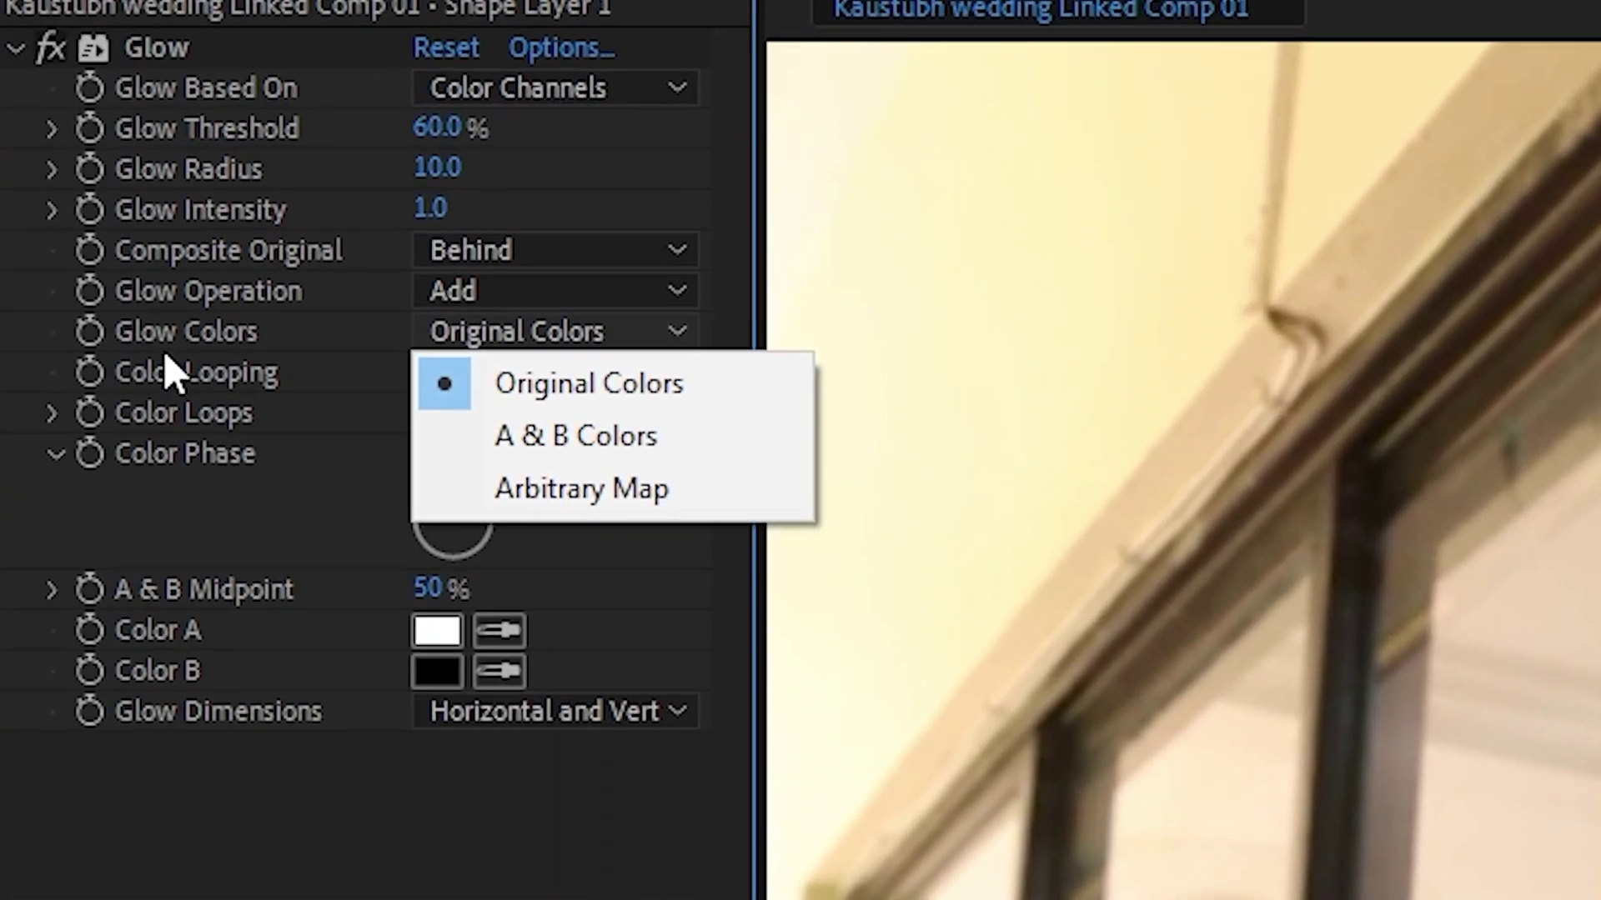
click(677, 434)
click(574, 303)
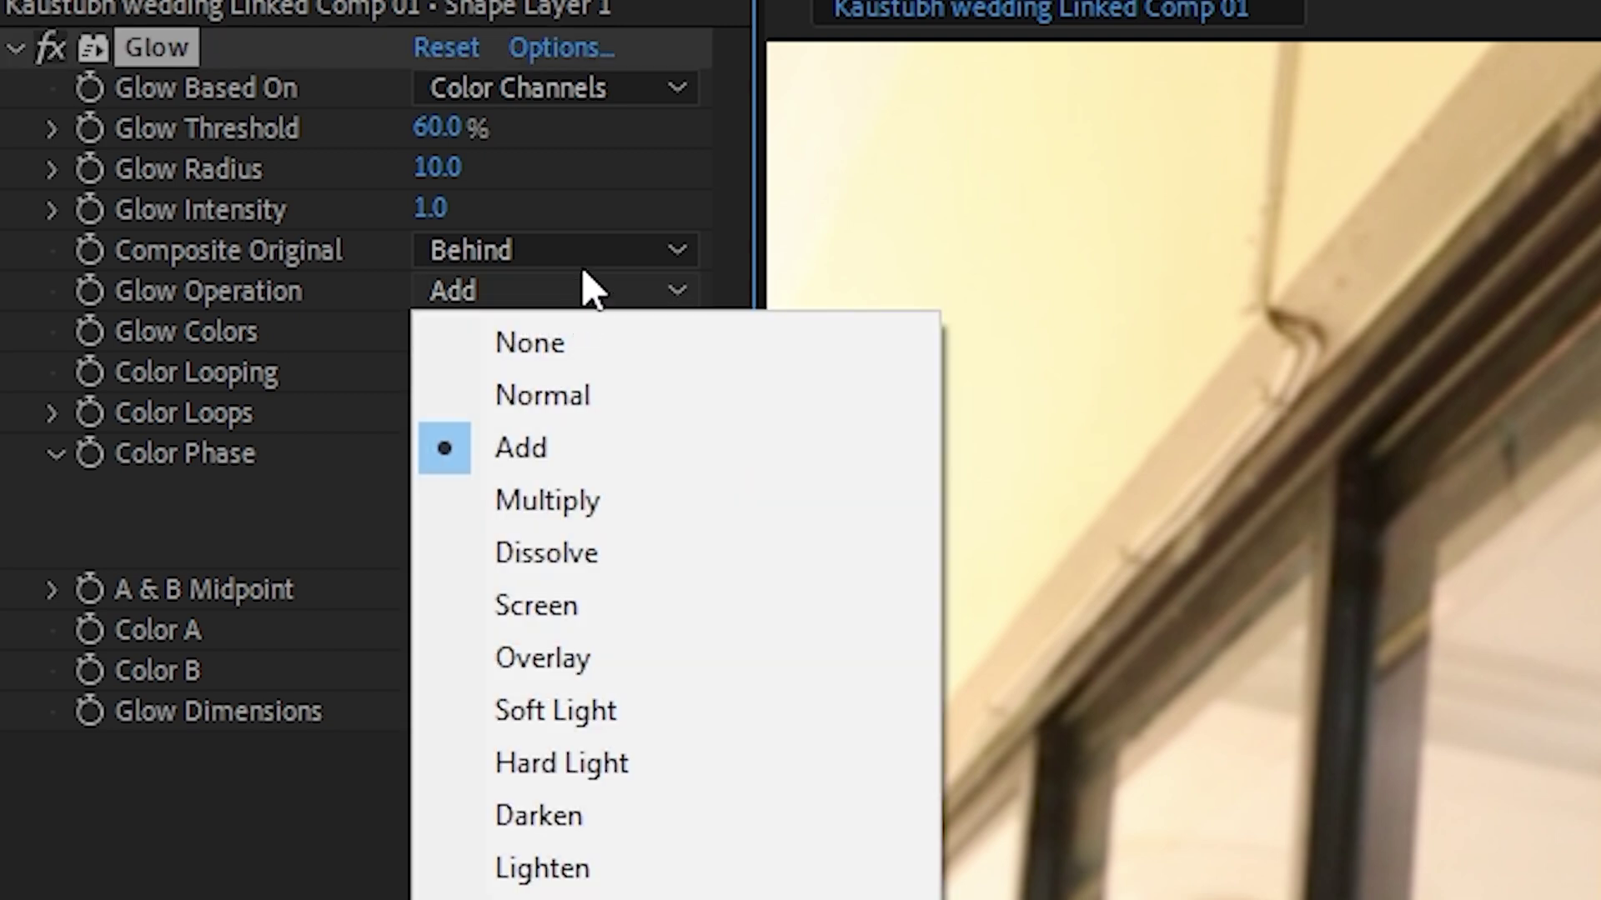
click(585, 248)
click(599, 352)
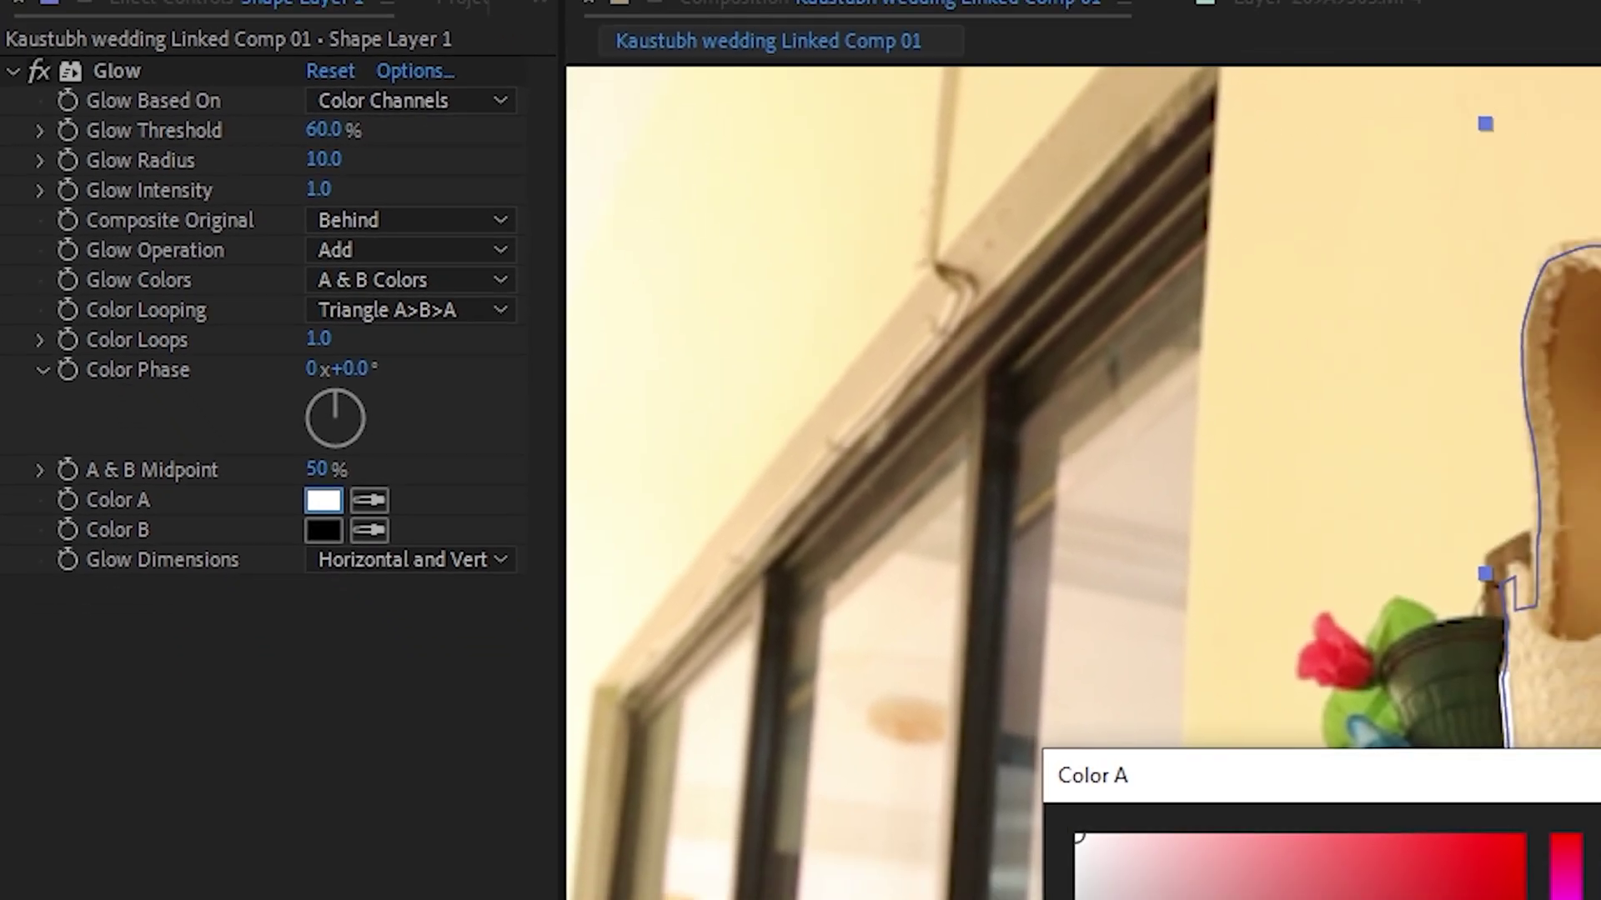
- Set the Glow effect's Color A to yellow, FFF000
drag(781, 683, 751, 651)
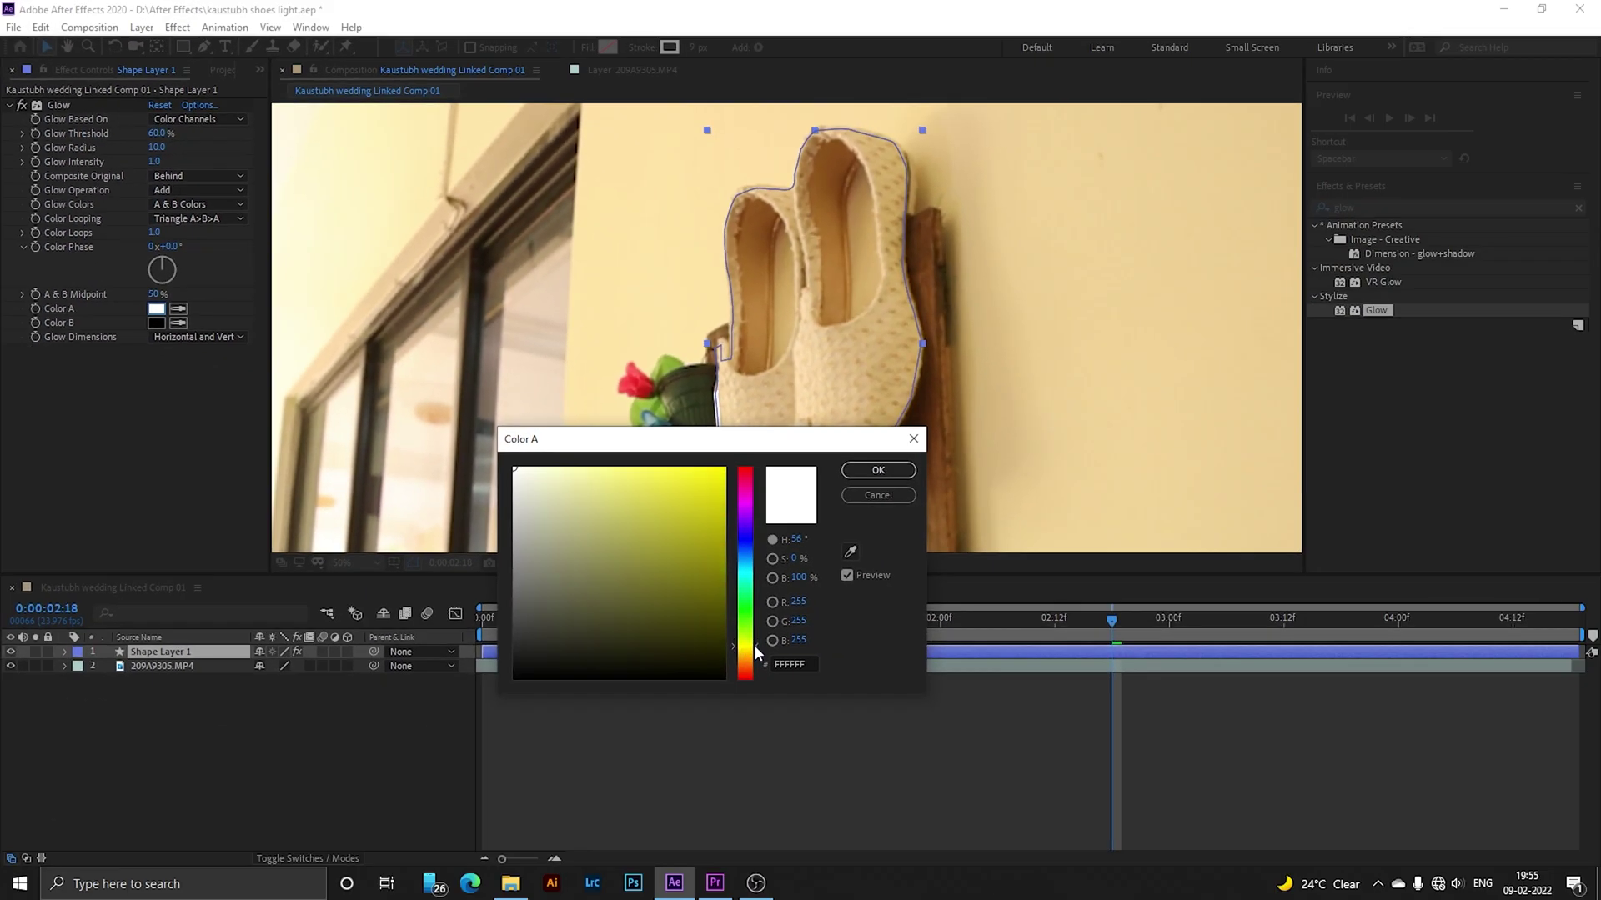
click(707, 493)
drag(713, 481, 749, 455)
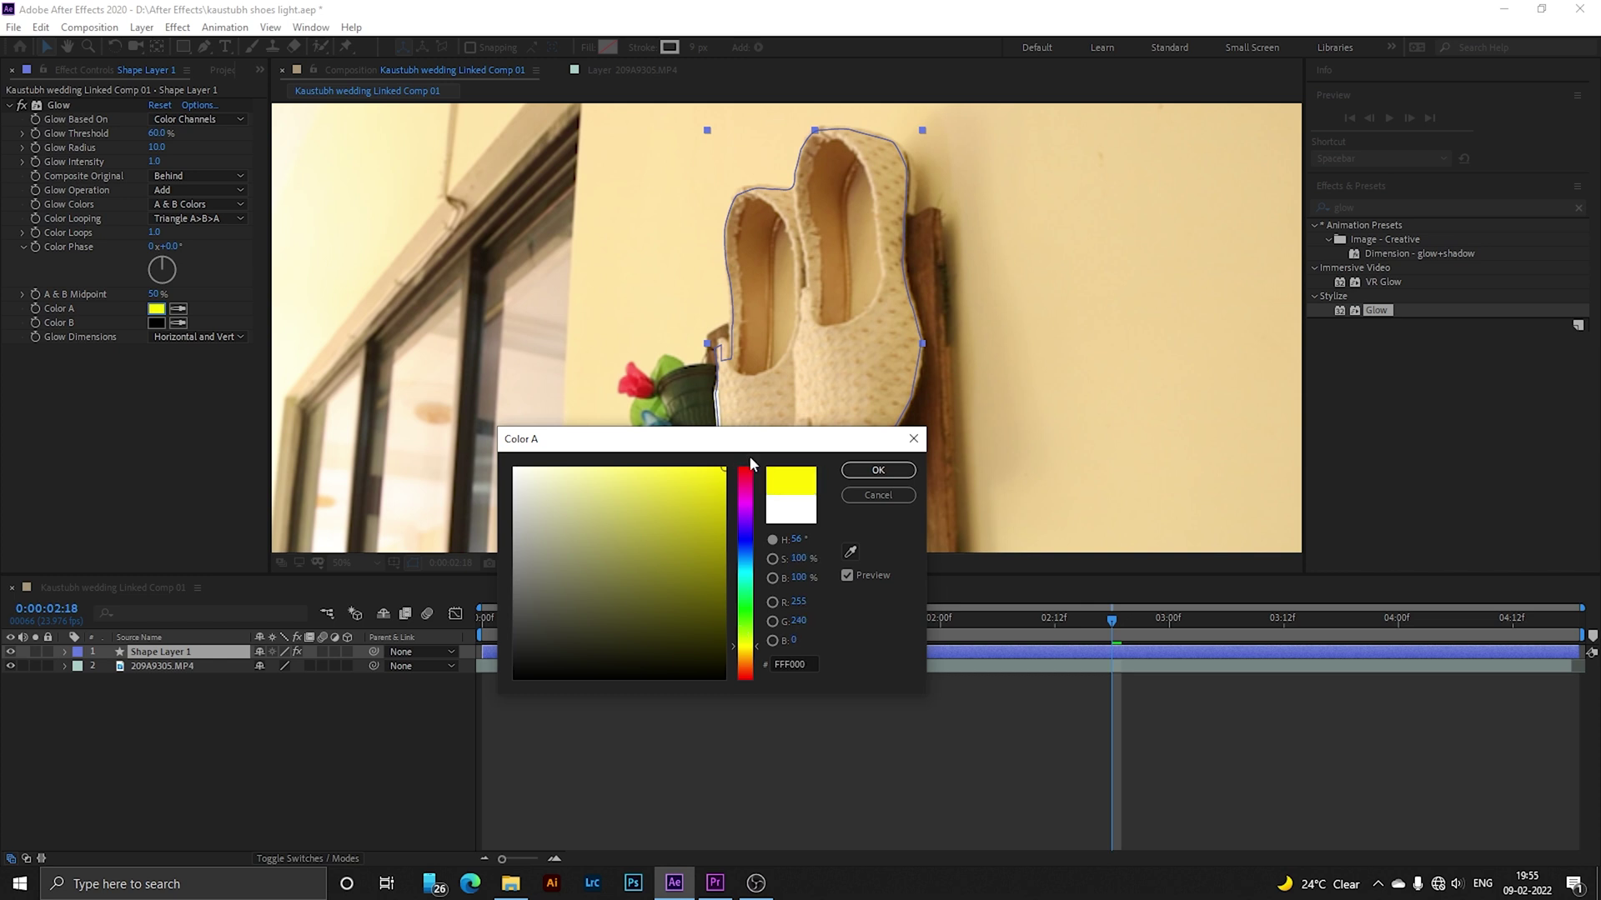
click(876, 471)
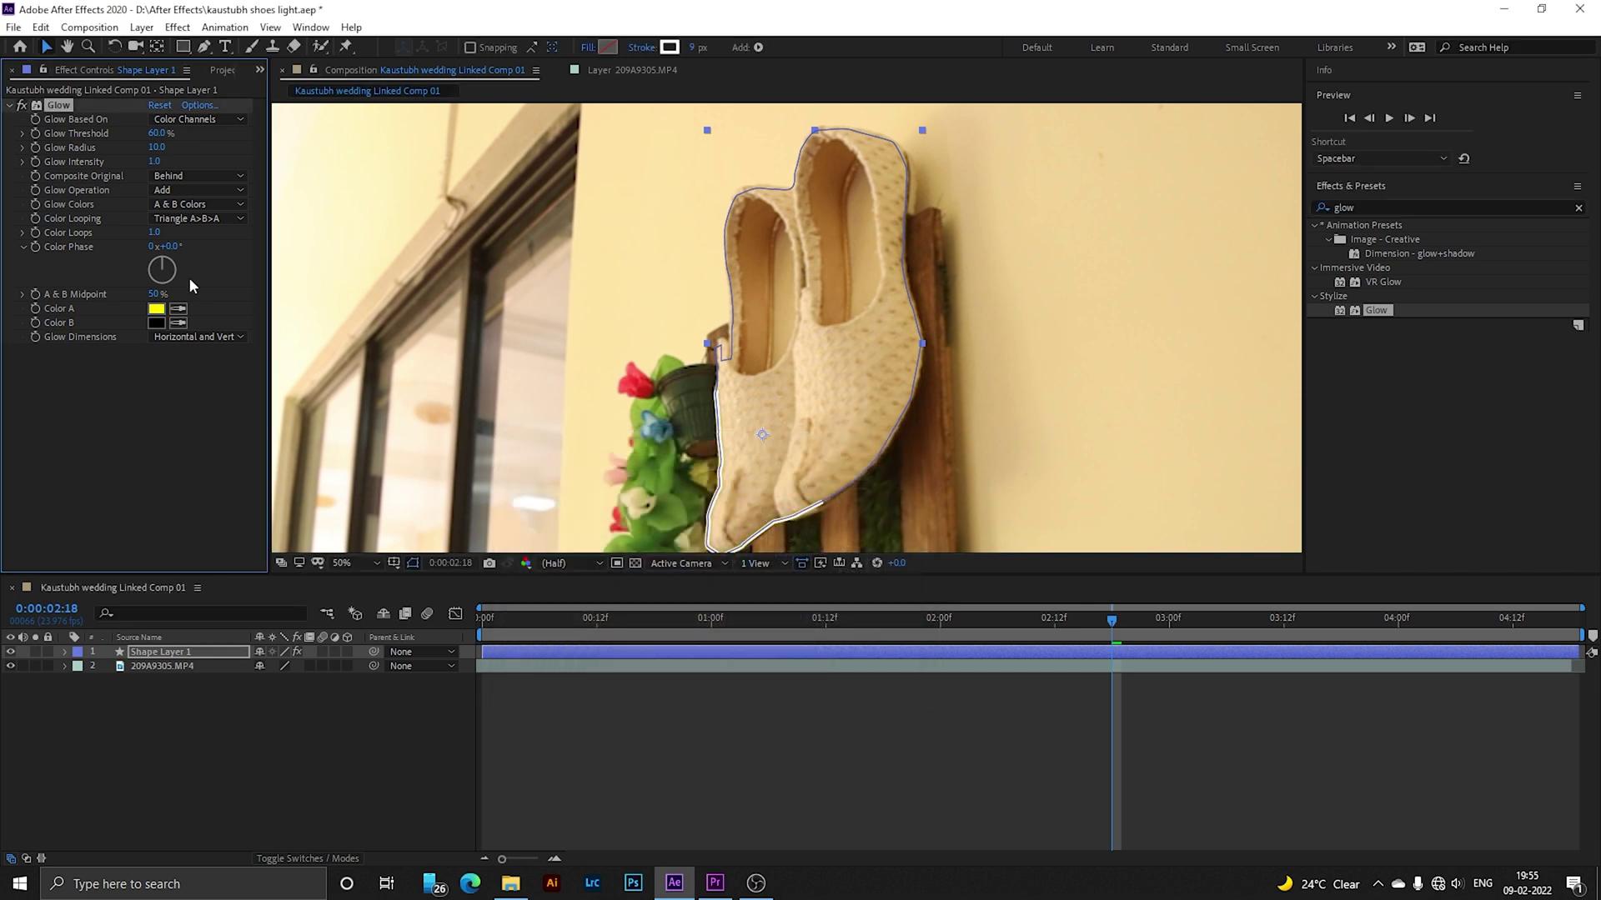
- Set the Glow effect's Color B to a bright orange with a hue of 41°
click(155, 324)
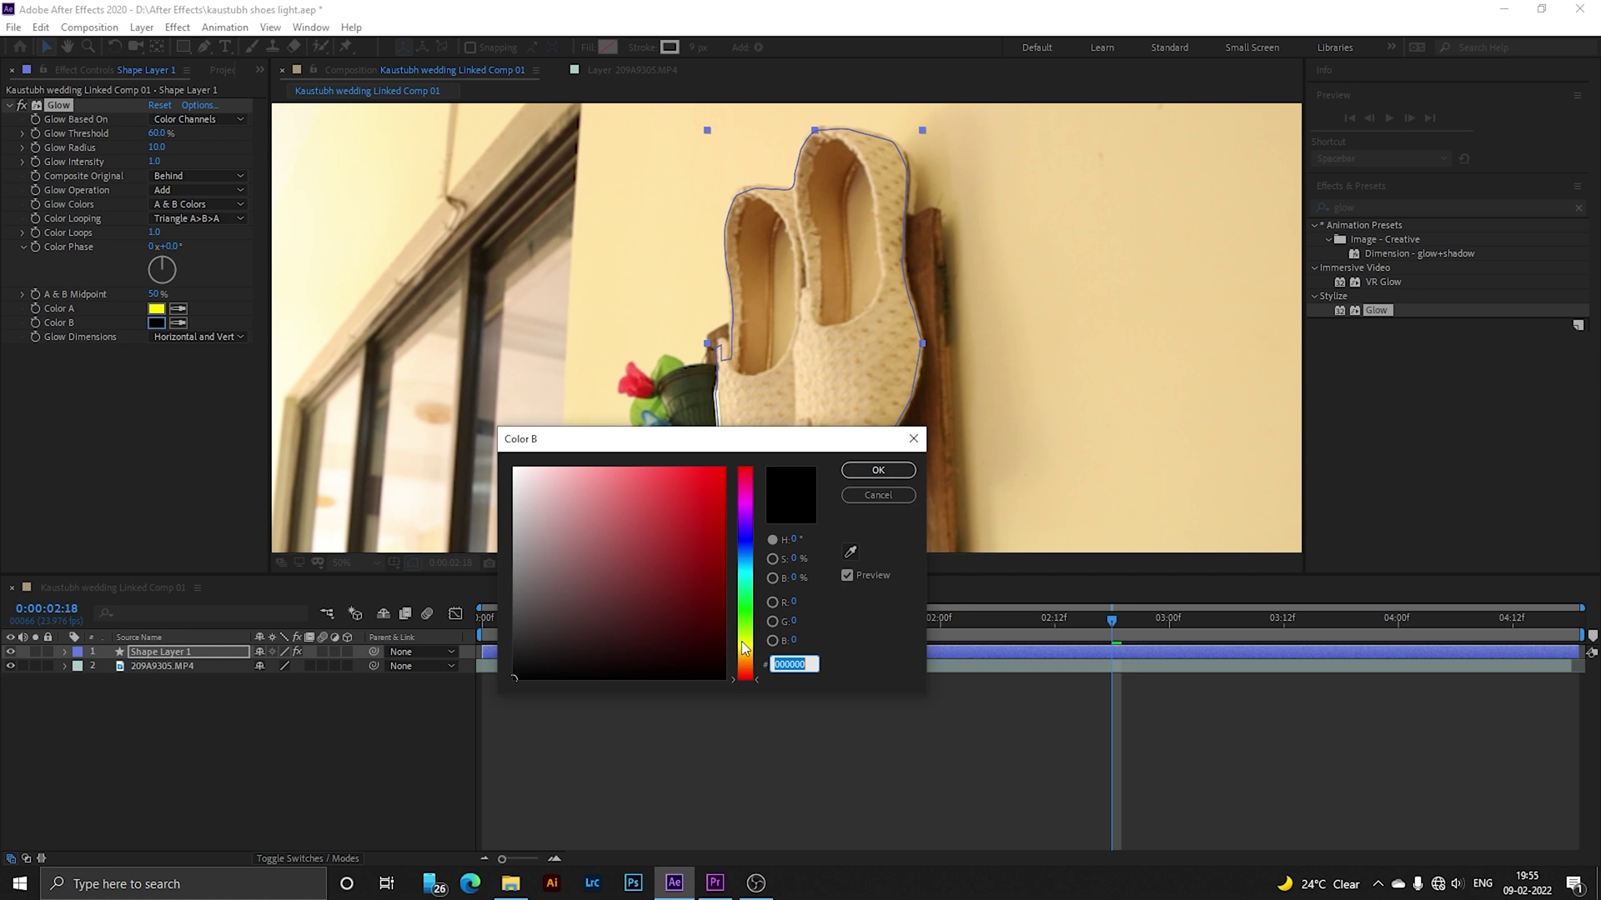
drag(745, 648, 755, 660)
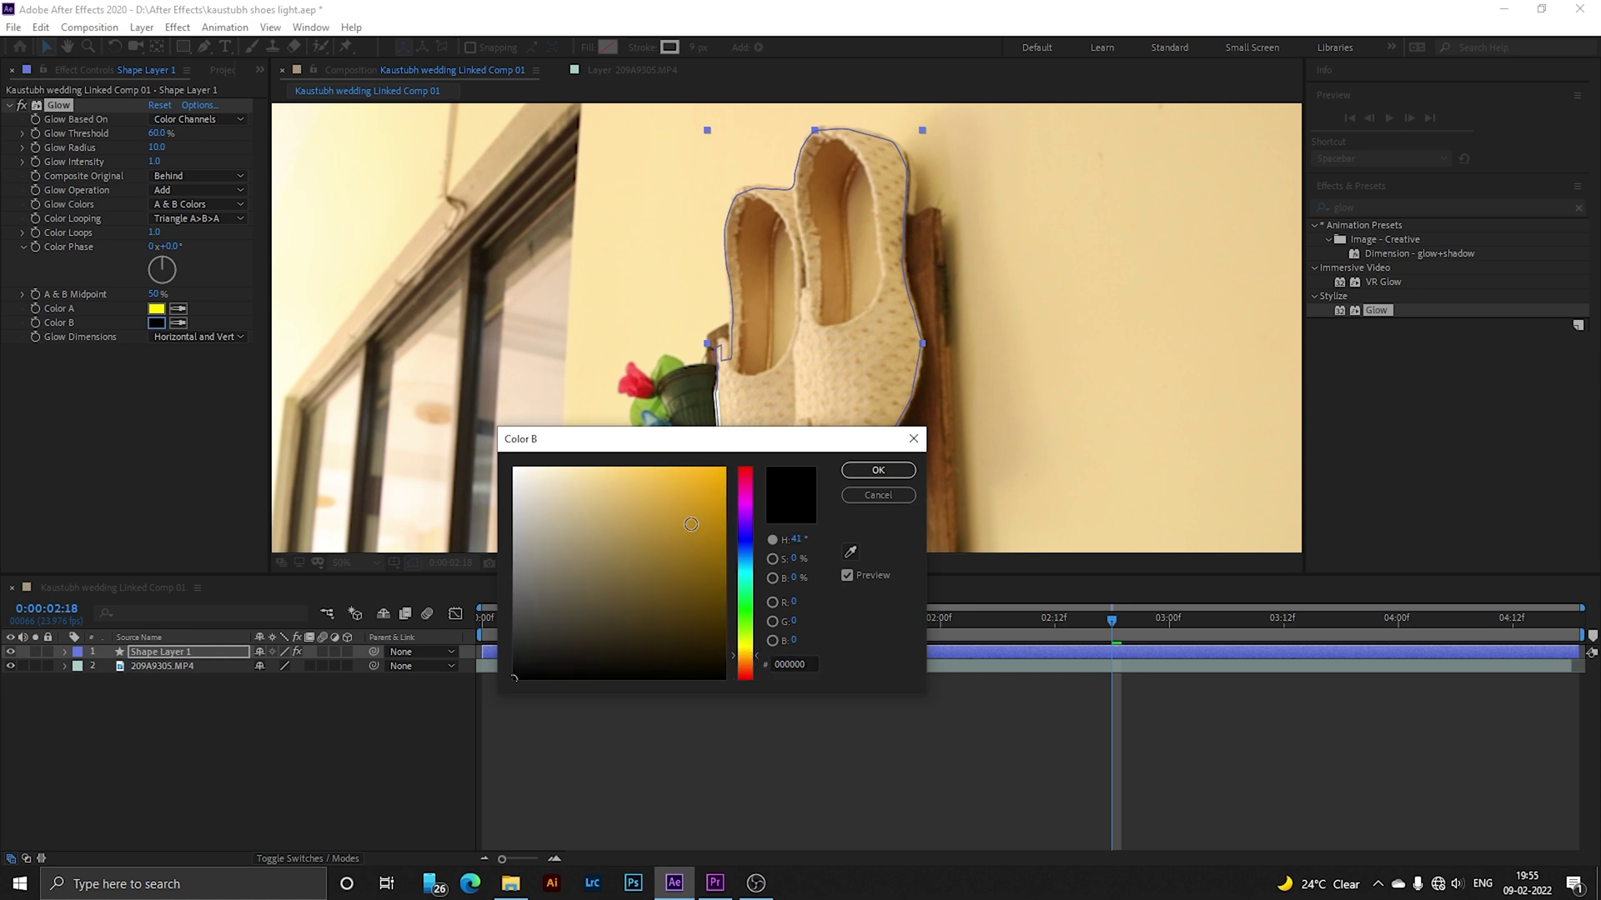
click(709, 482)
click(879, 471)
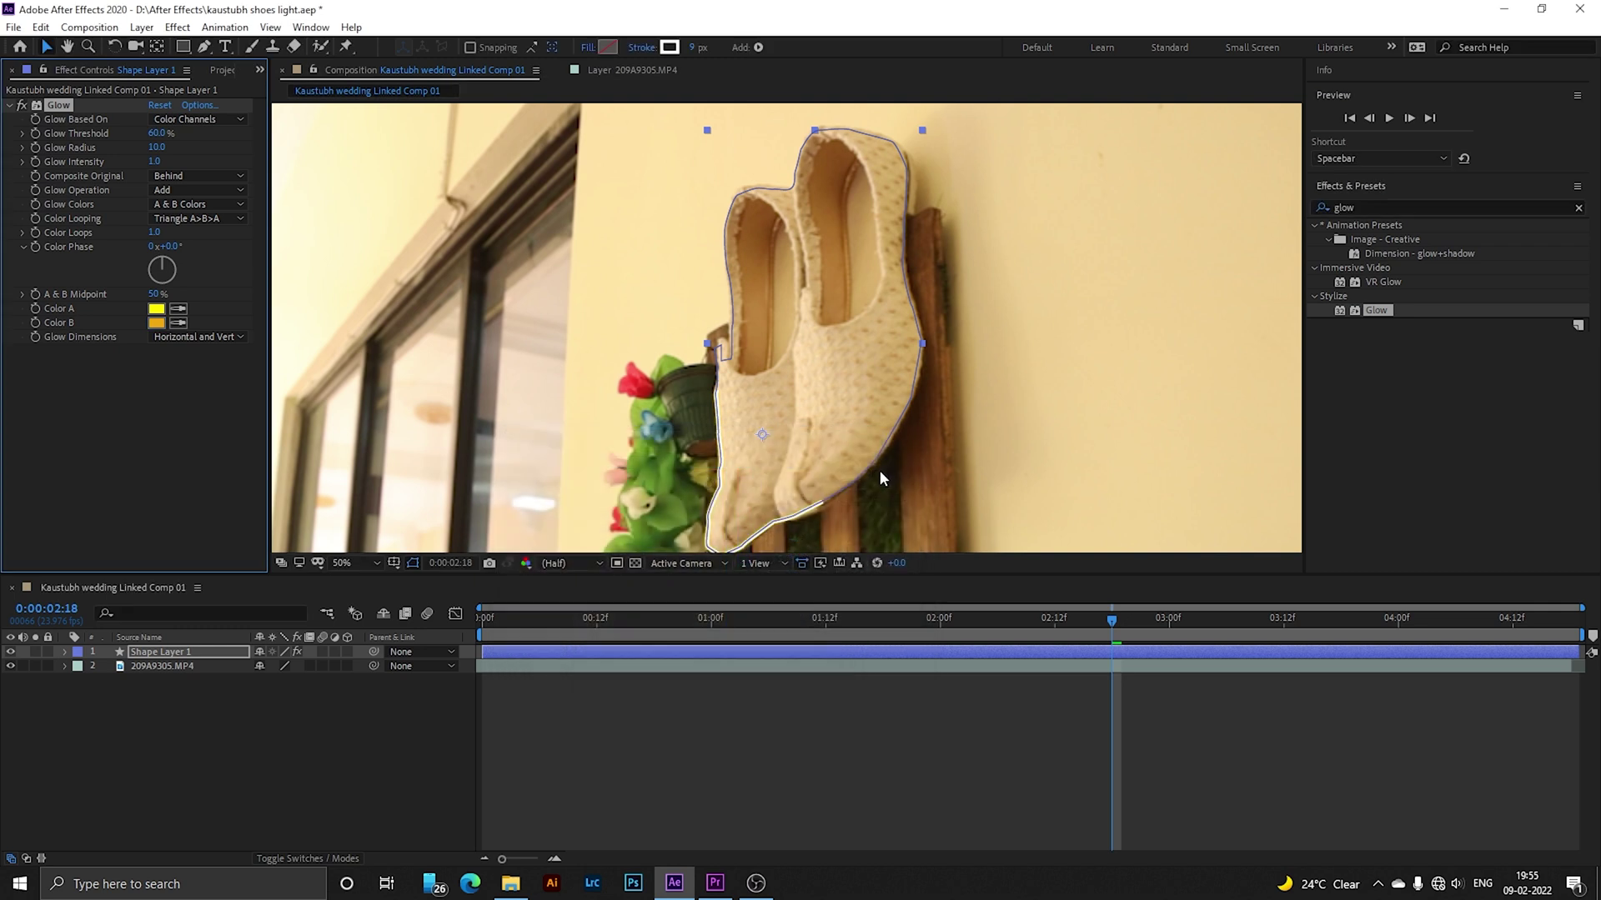
- Change the outline's stroke color to a bright yellow with a hue of 56°
click(668, 47)
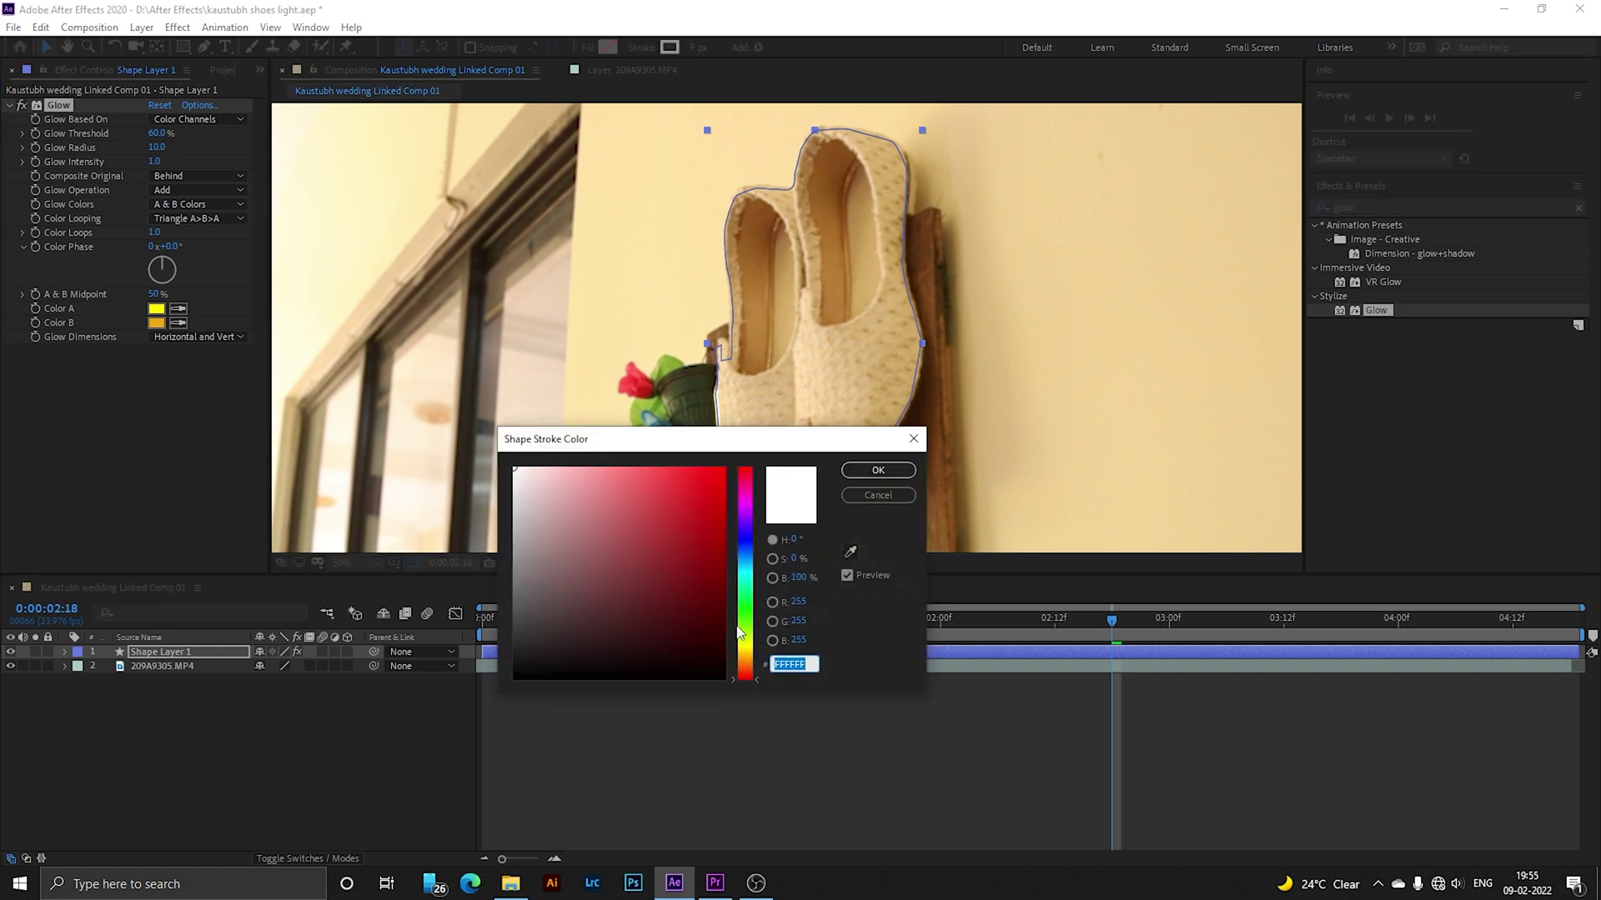
mouse_move(743, 665)
mouse_down()
mouse_move(748, 640)
mouse_move(753, 656)
mouse_up()
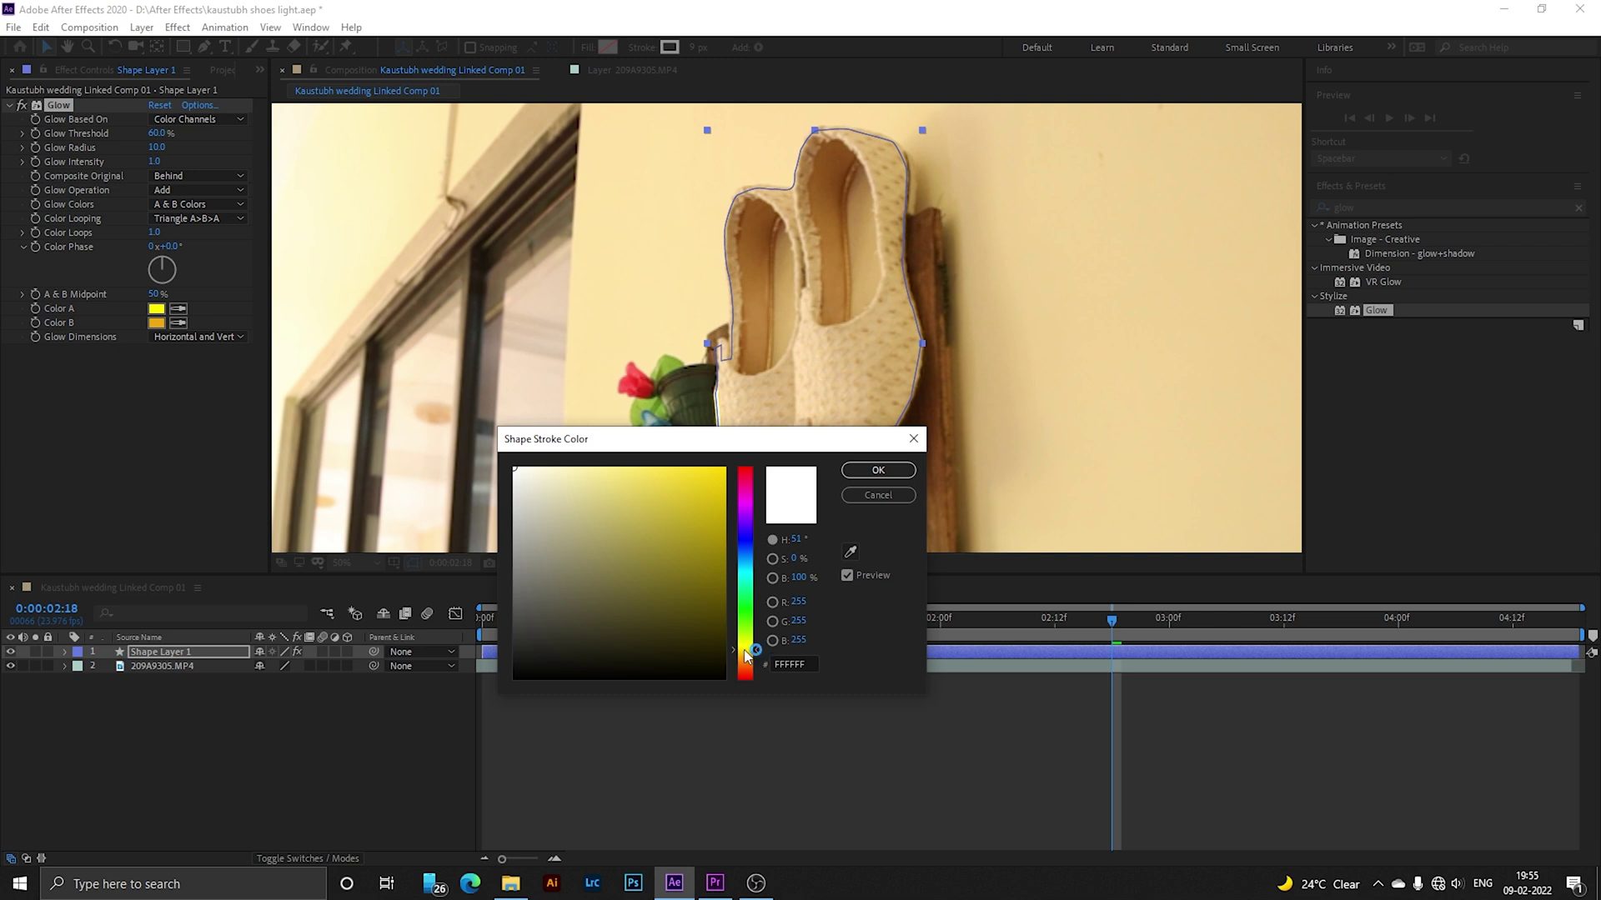
drag(746, 656, 752, 654)
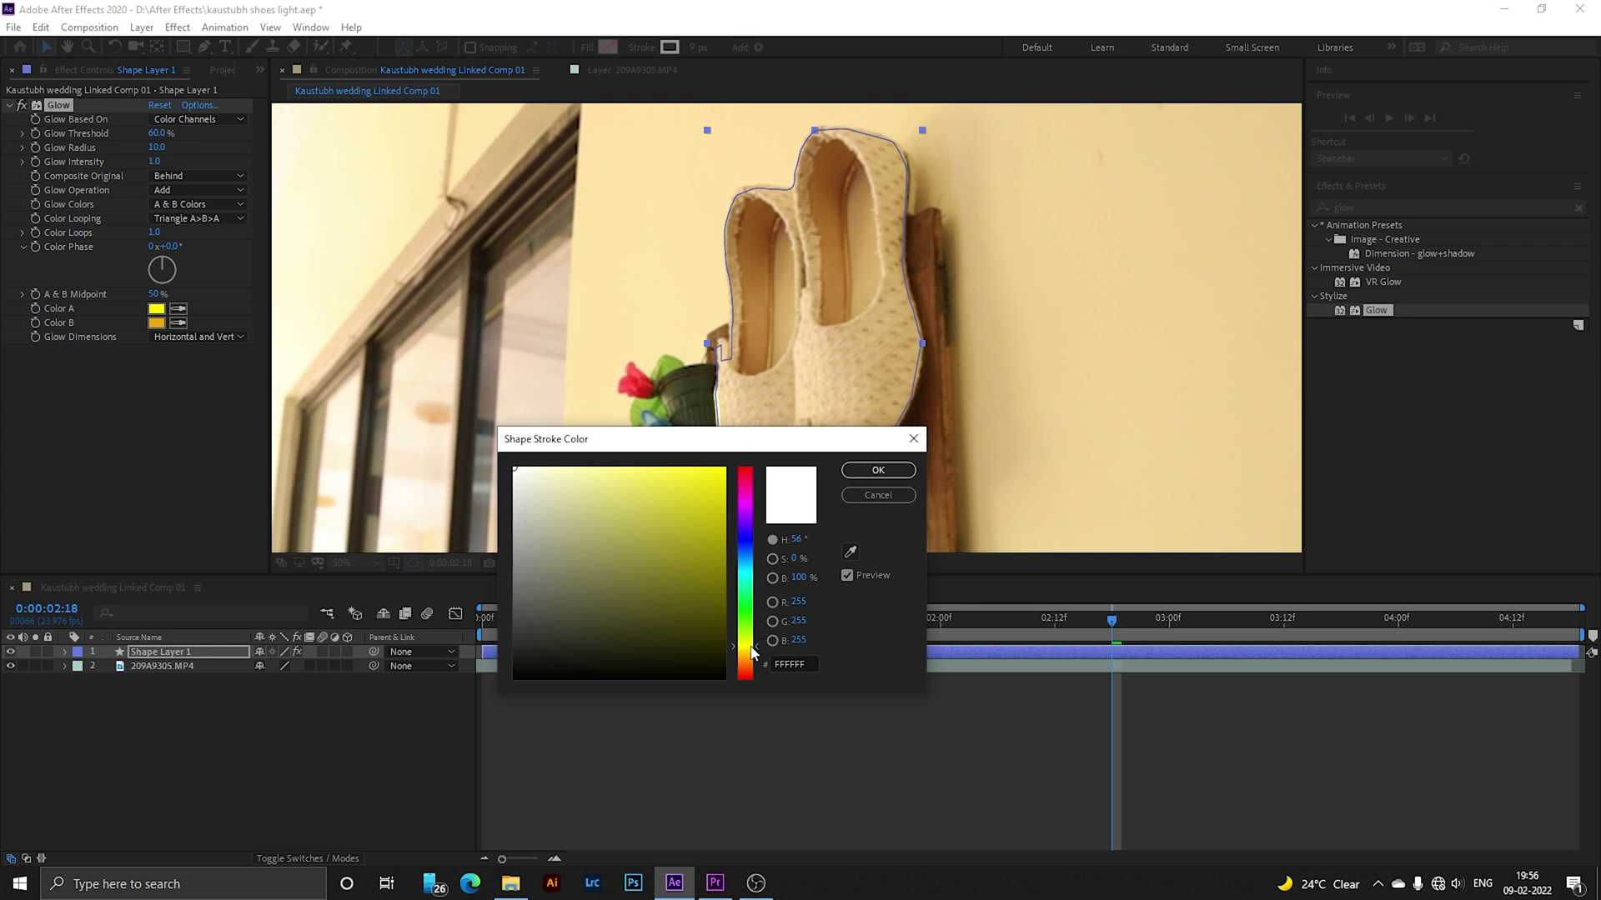
drag(705, 508, 734, 466)
click(851, 475)
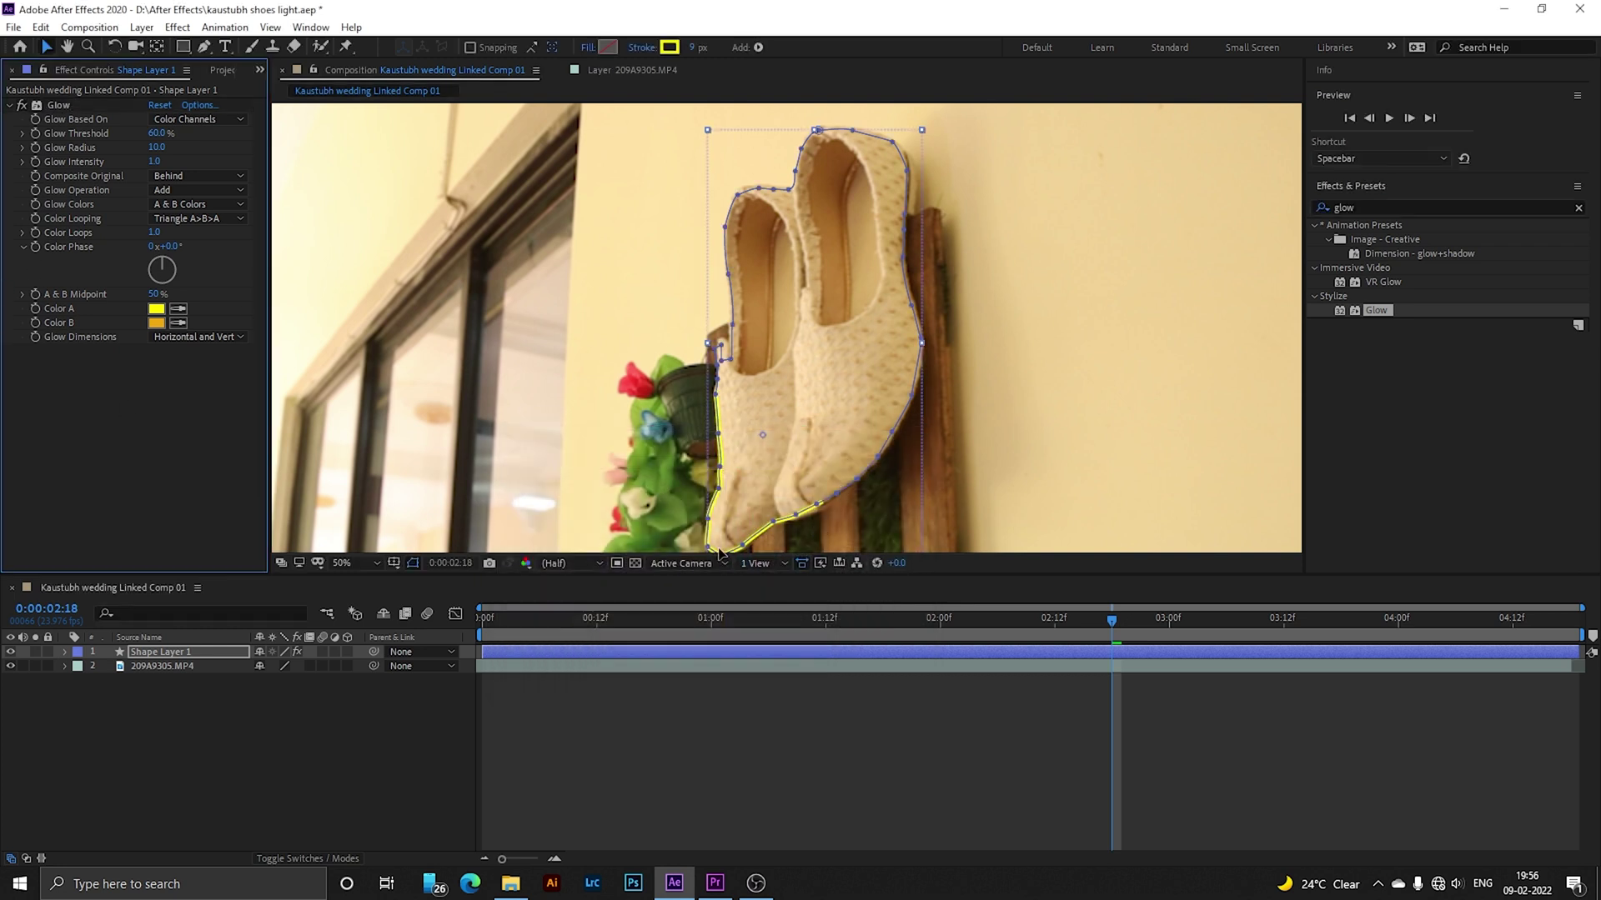
- Focus on the yellow stroke at the shoe tips and raise the Glow Threshold to 100%
scroll(775, 523, up, 2)
key(space)
drag(933, 444, 816, 98)
drag(921, 430, 864, 106)
key(v)
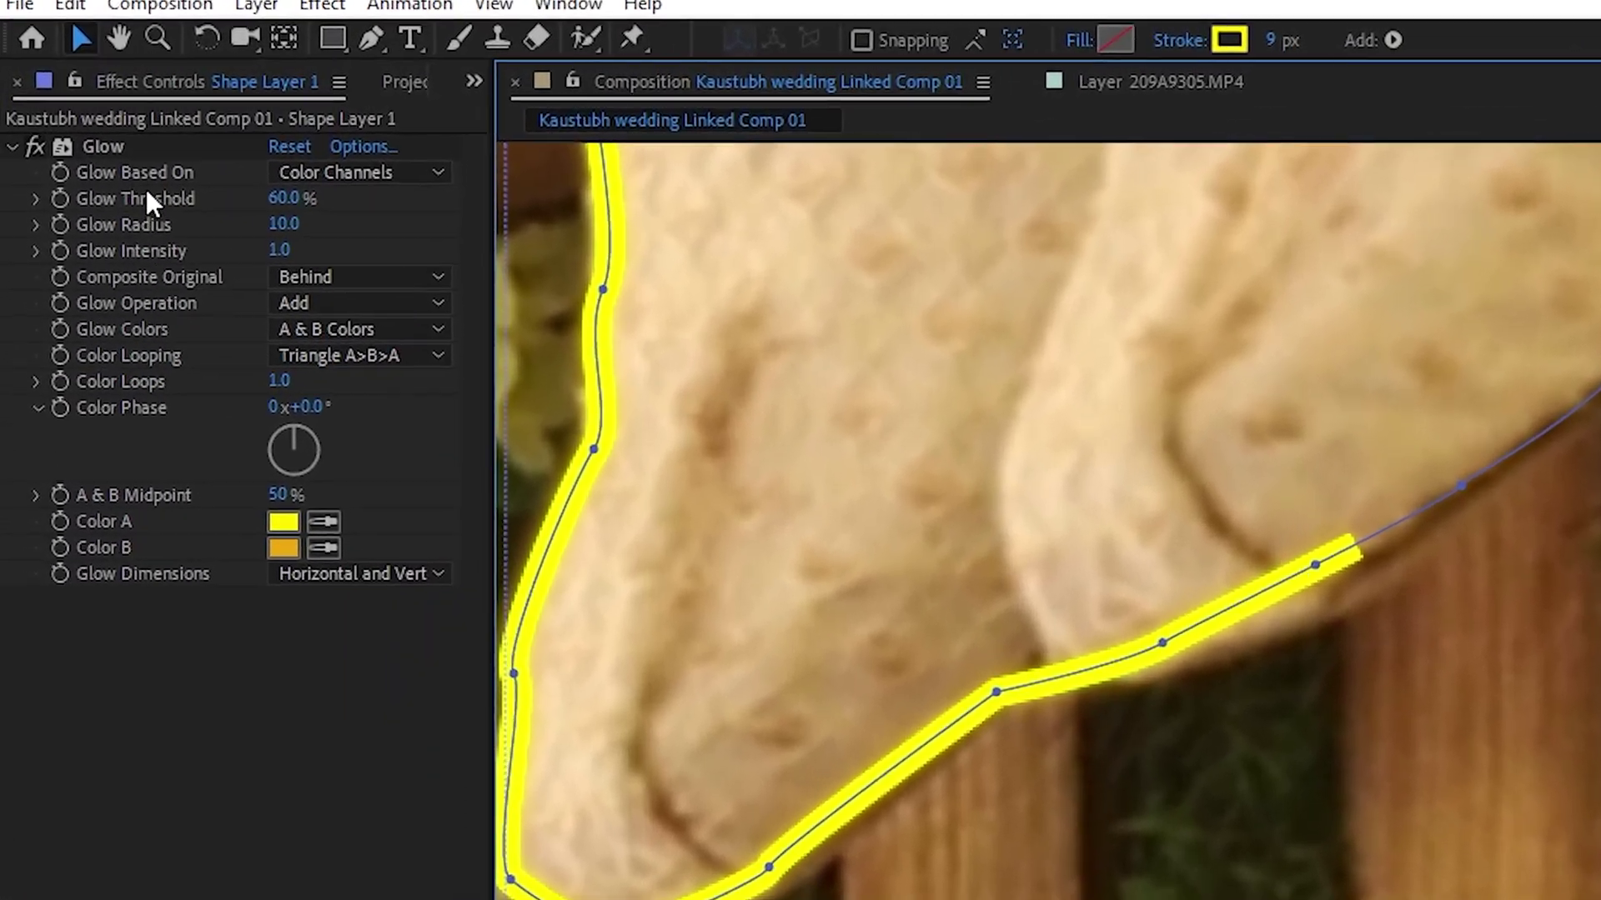
drag(285, 200, 435, 191)
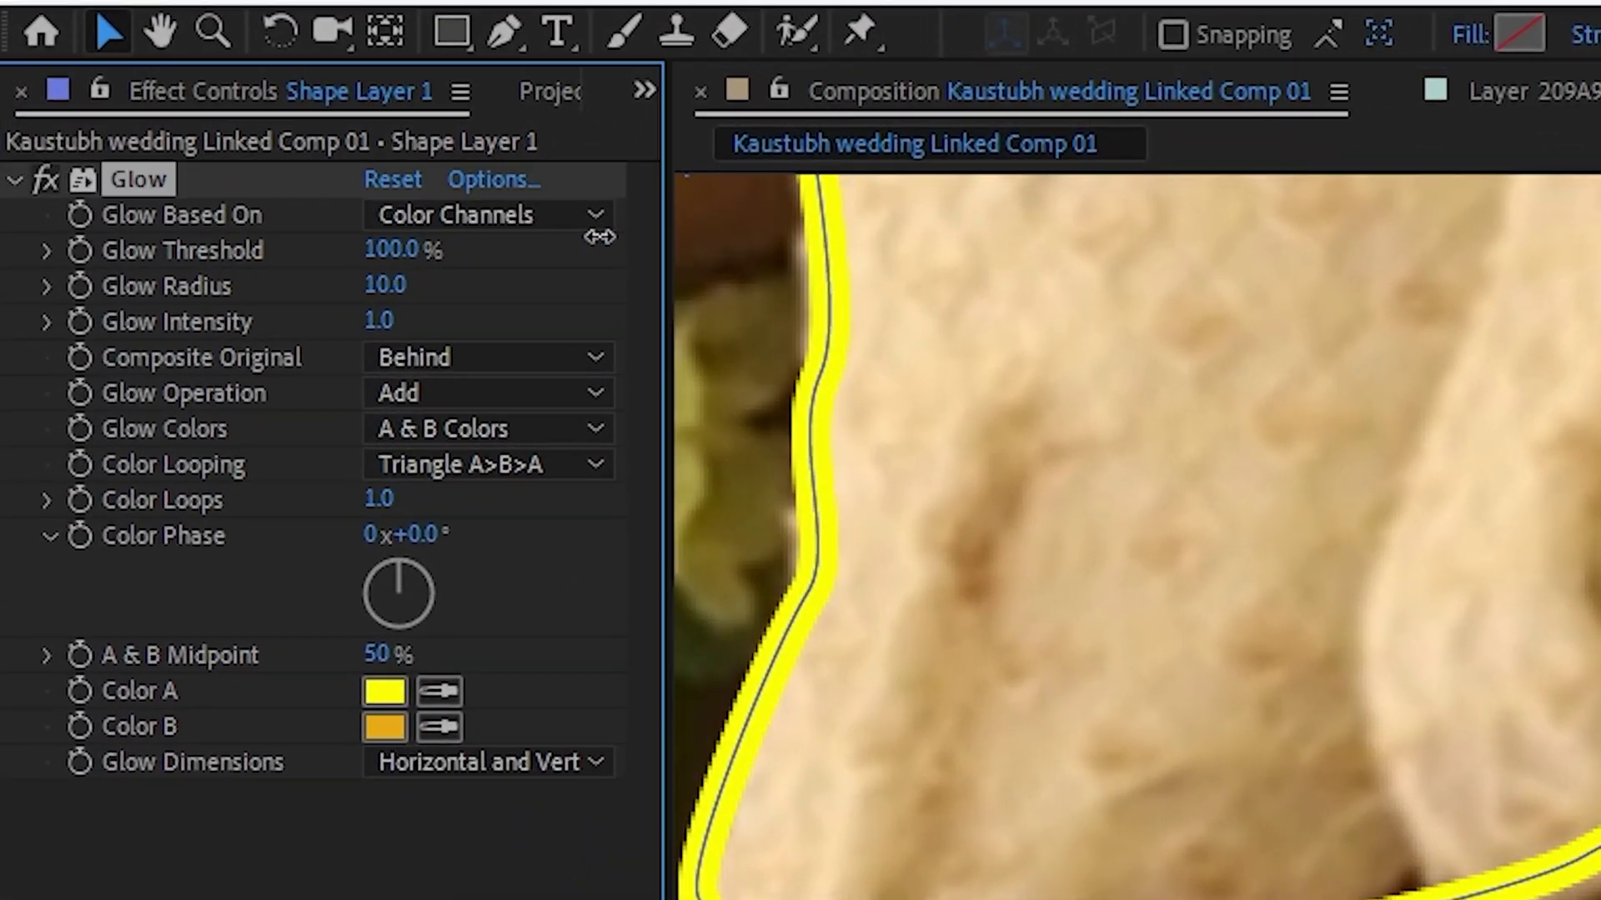
- Lower the Glow Threshold to 17.6% and set the Glow Radius to 25
drag(598, 236, 263, 315)
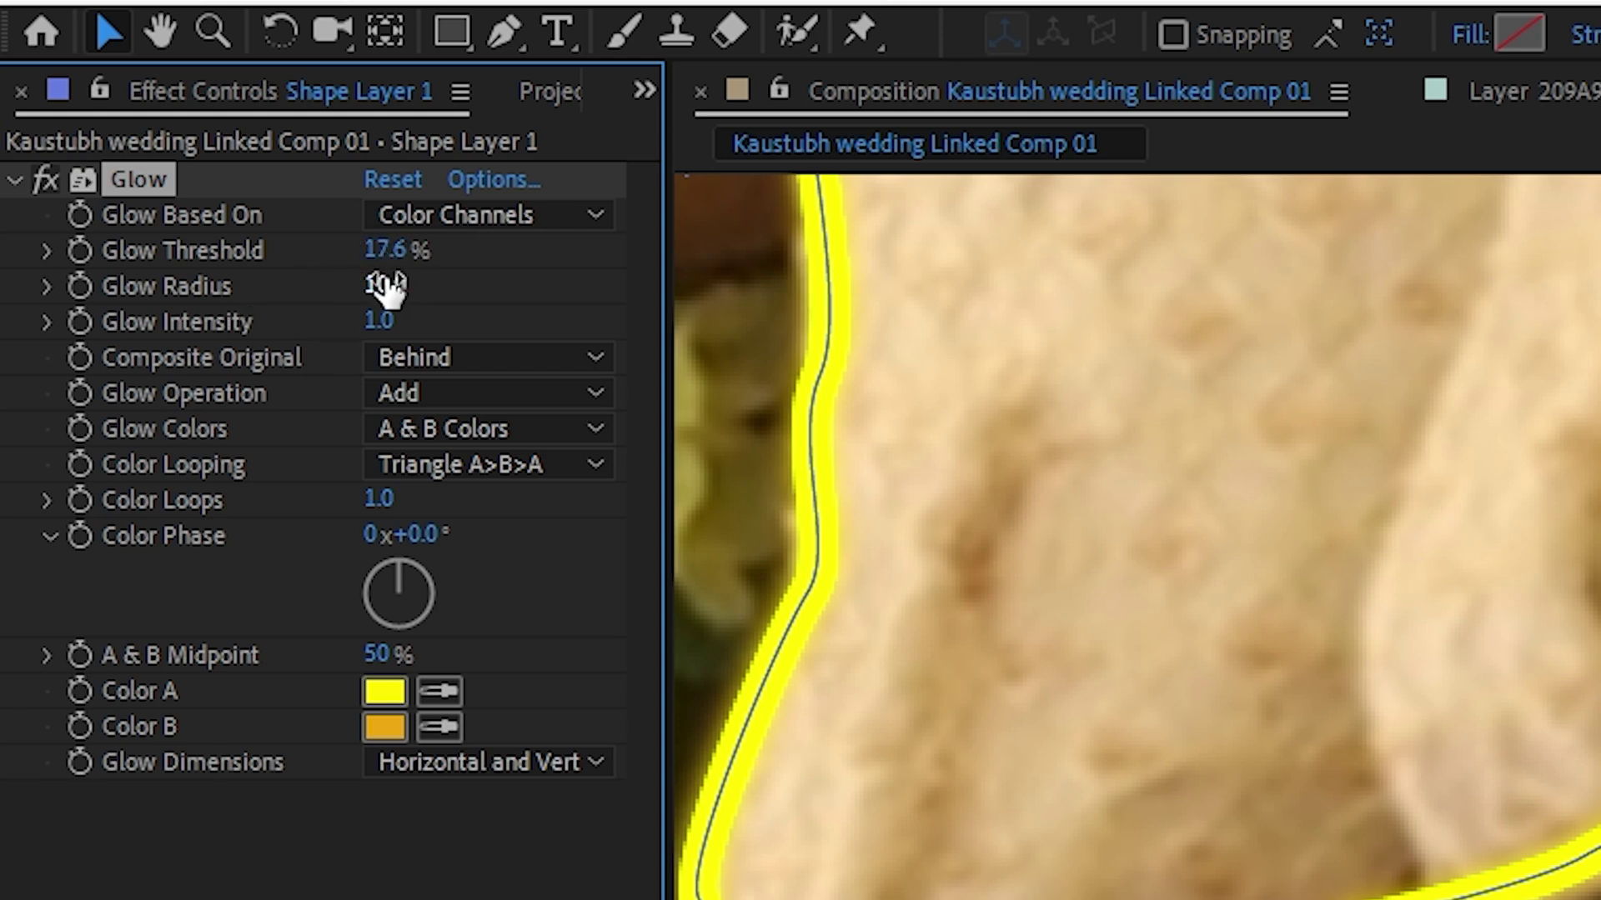
mouse_move(382, 286)
mouse_down()
mouse_move(597, 275)
mouse_move(373, 286)
mouse_move(402, 286)
mouse_up()
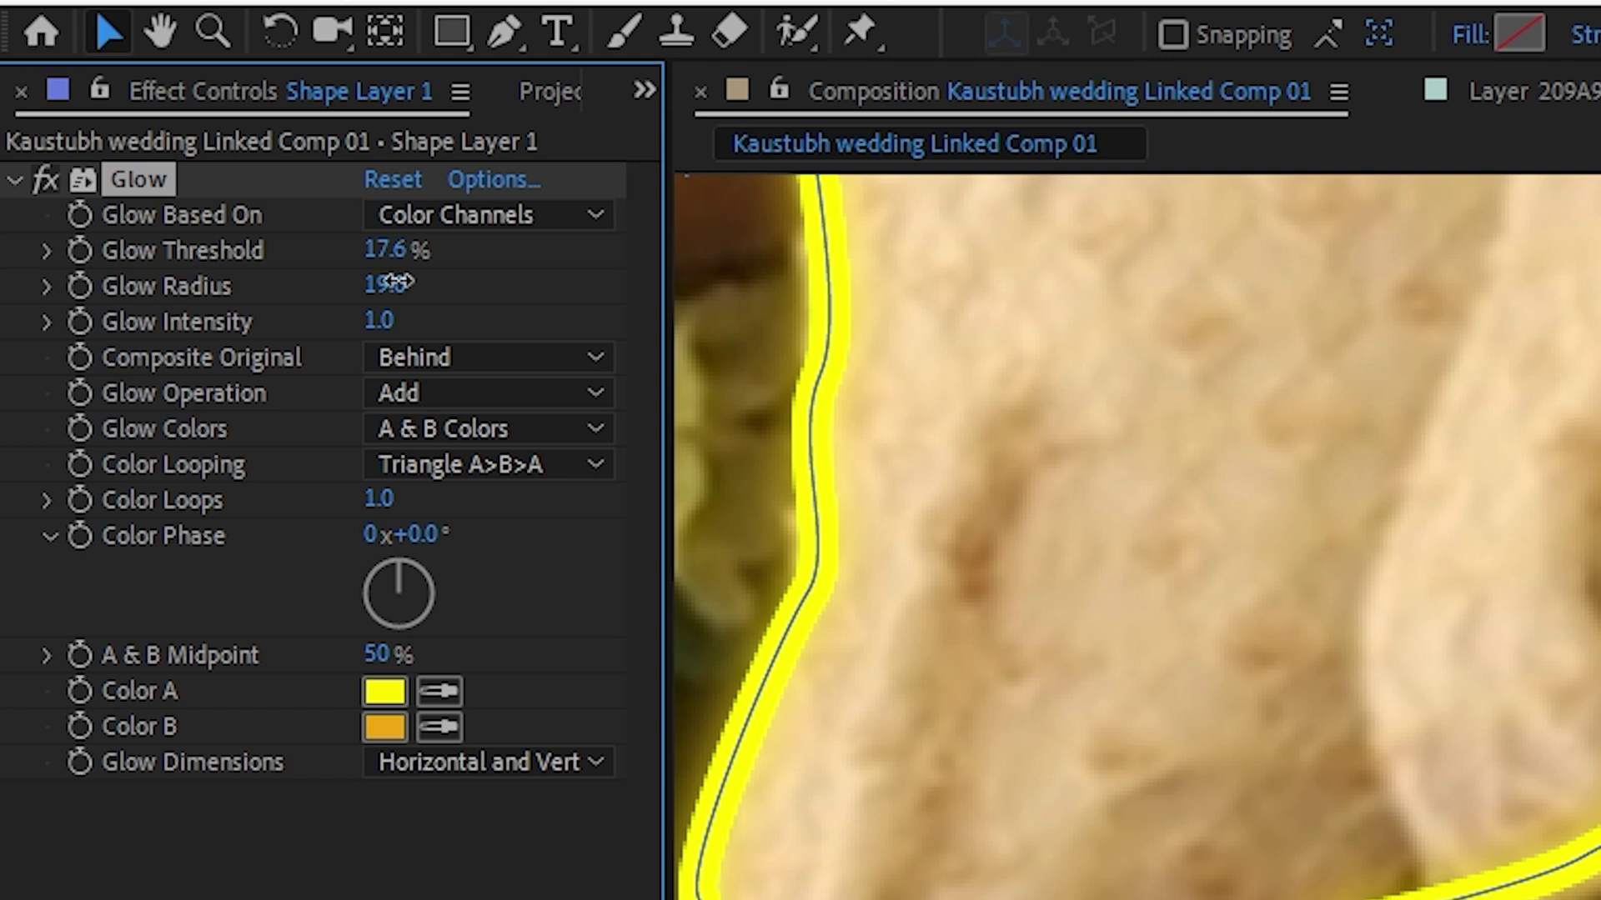
click(393, 281)
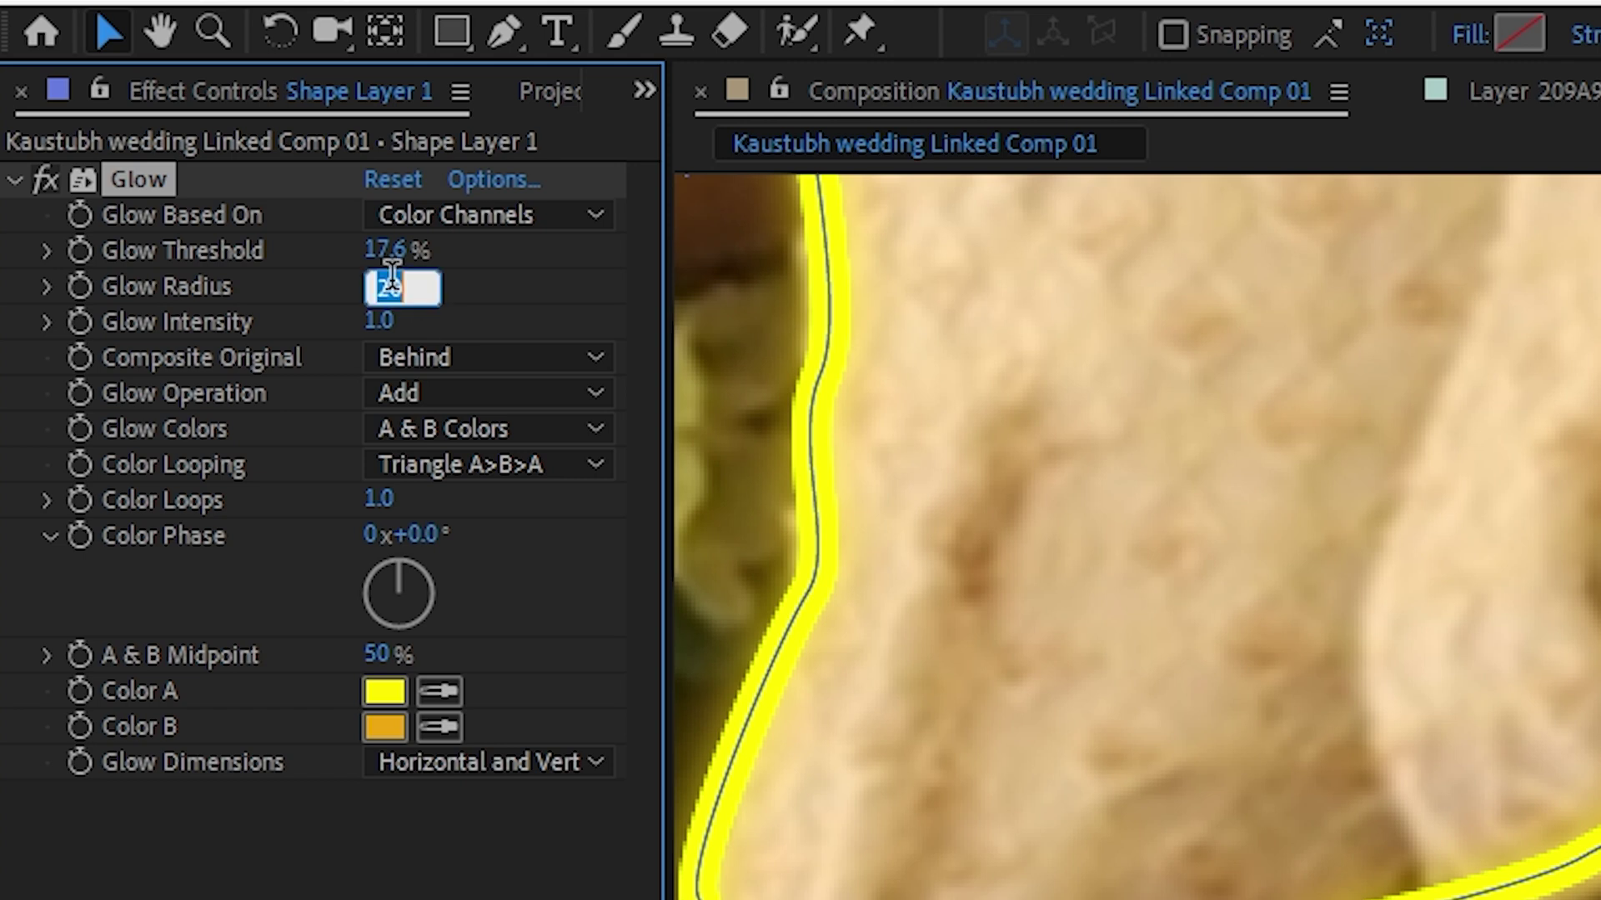
text(25)
key(Return)
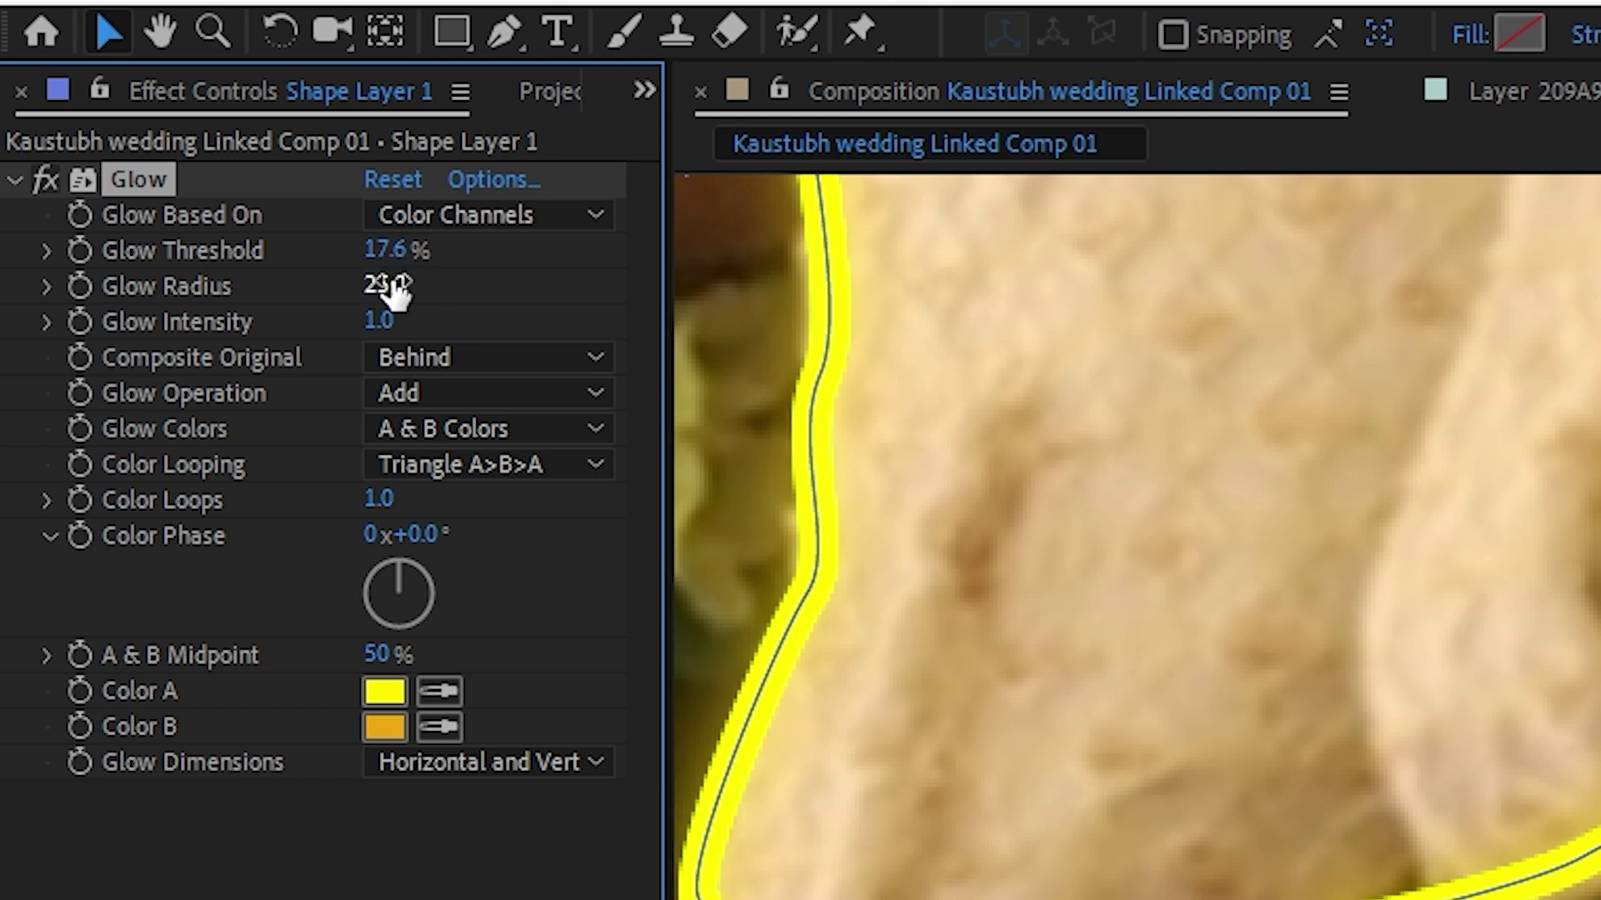
- Set the Glow effect's Glow Intensity to 2
drag(377, 325, 476, 308)
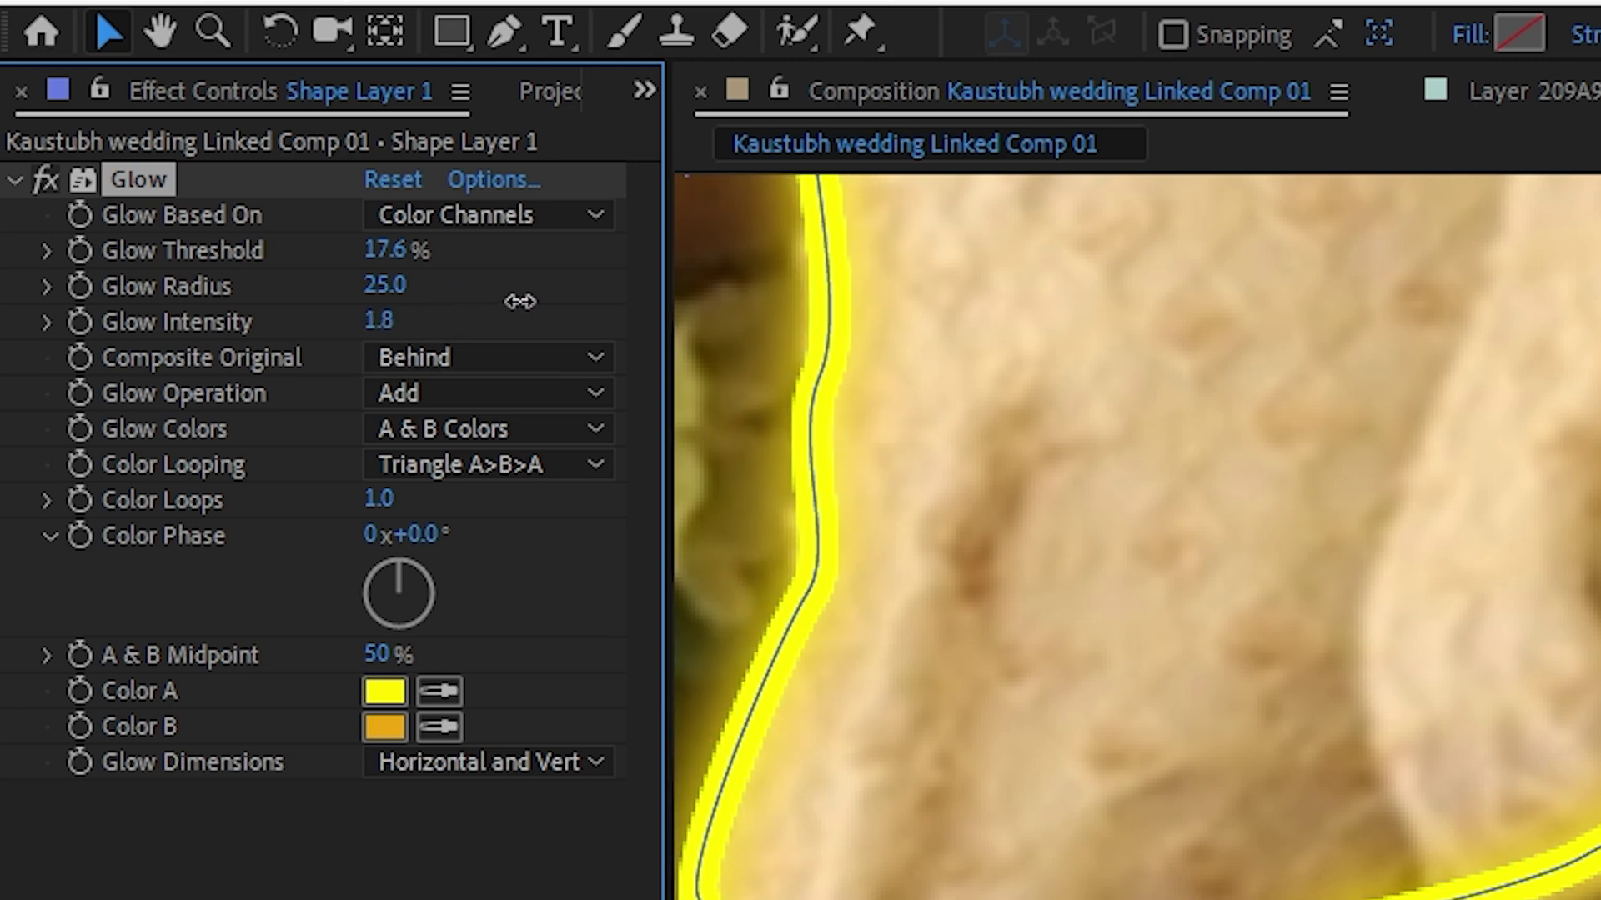
click(399, 324)
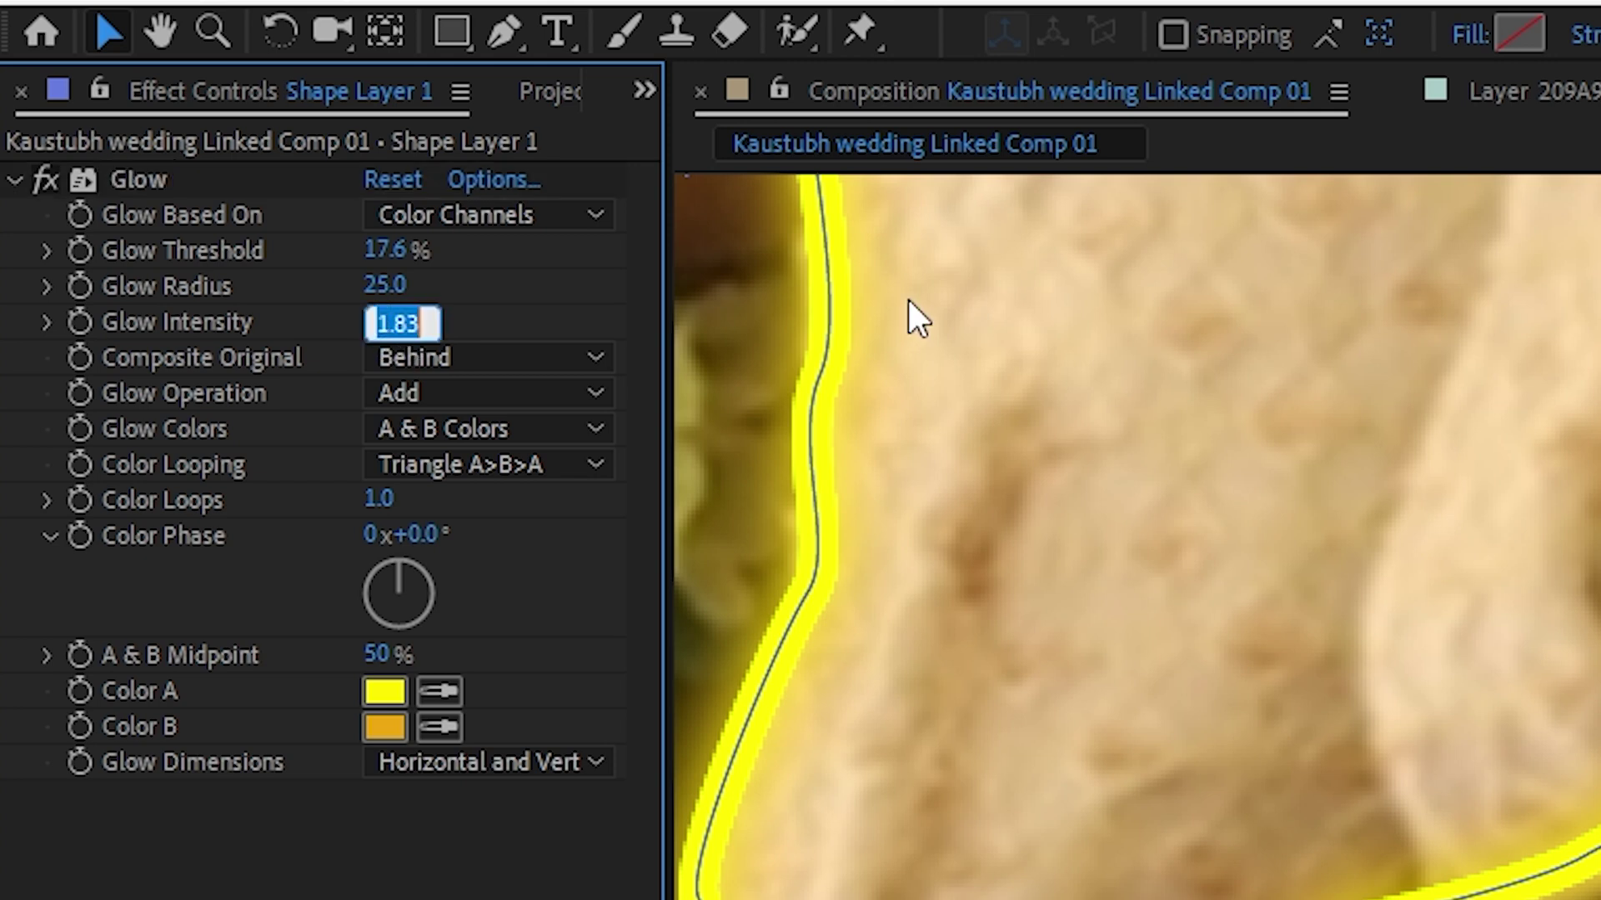
text(2)
key(Return)
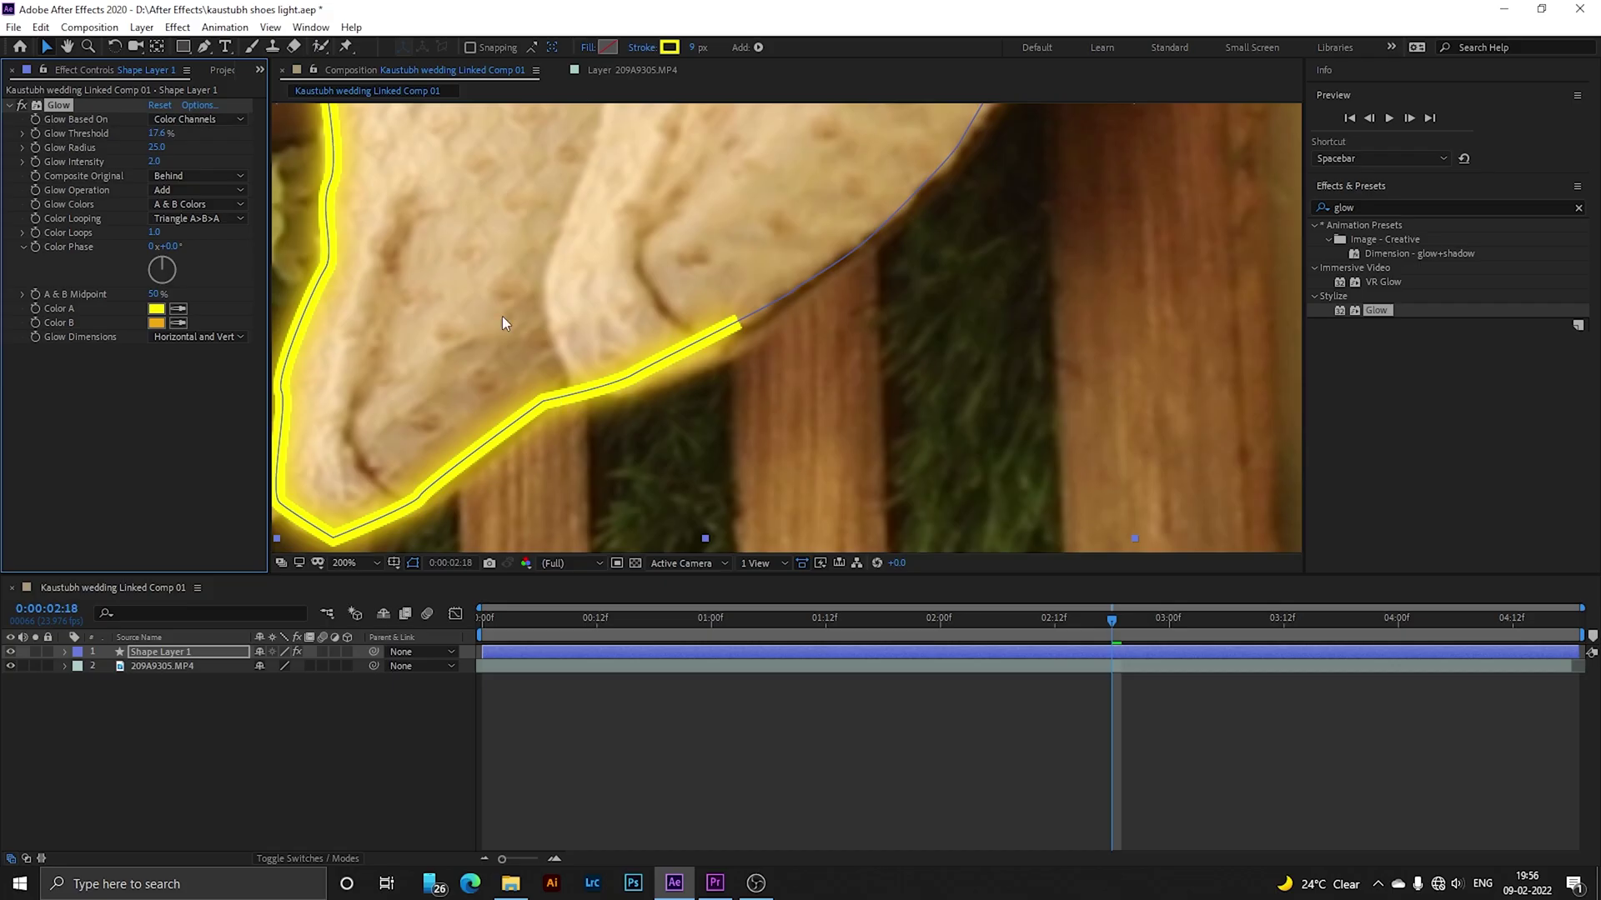
- Fit the whole frame in the composition view and preview the glowing outline animation from the first frame
scroll(587, 340, down, 5)
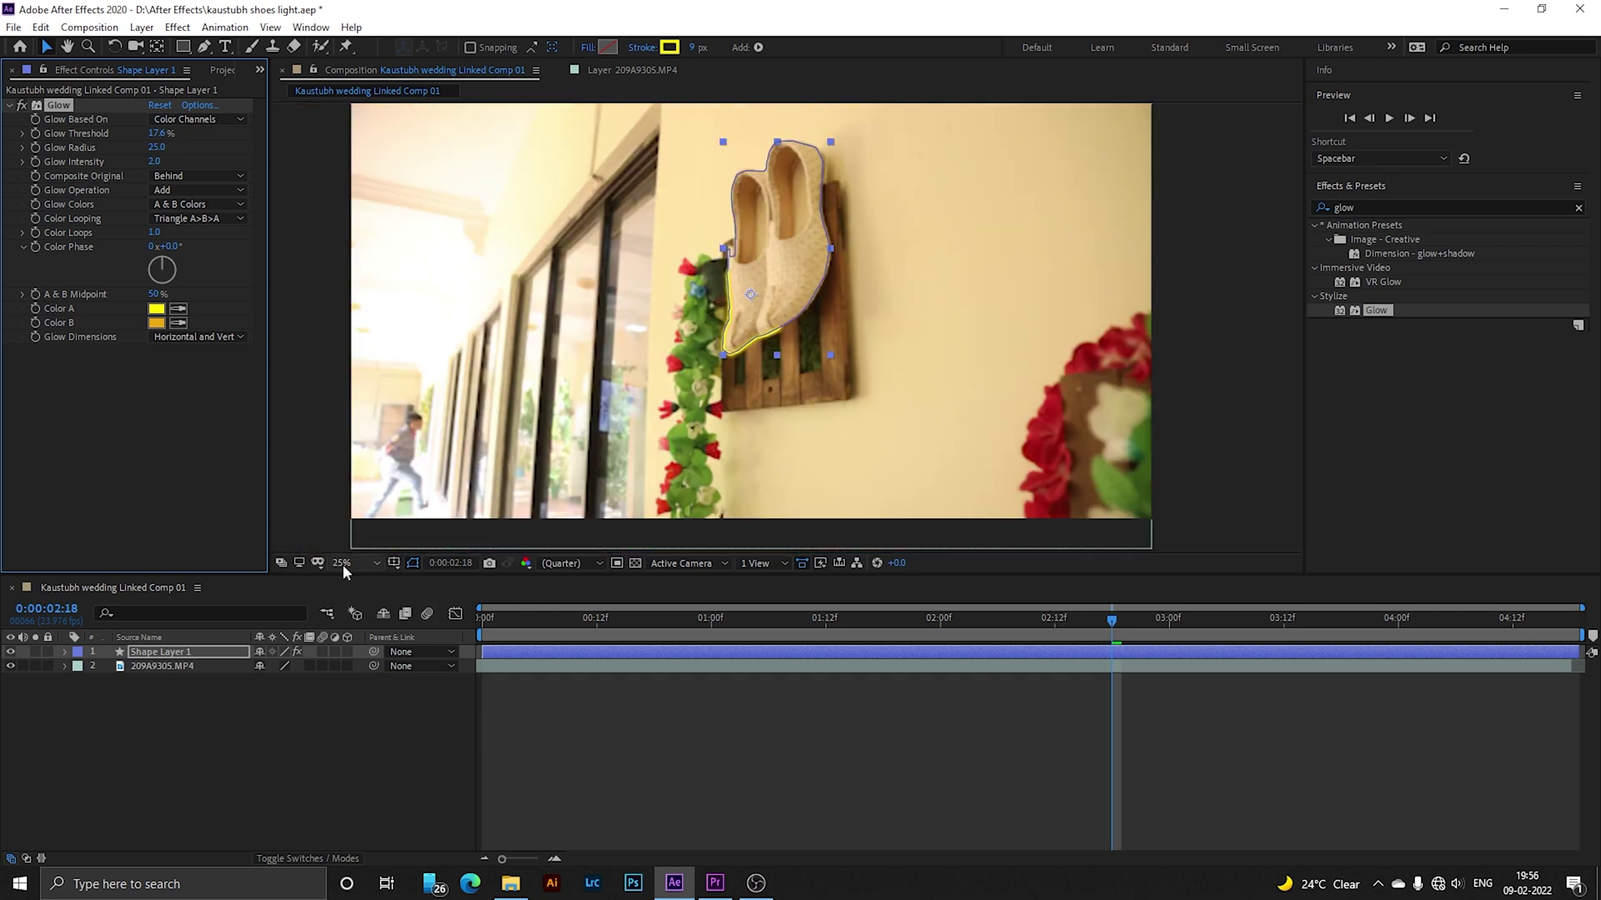
click(343, 564)
click(388, 289)
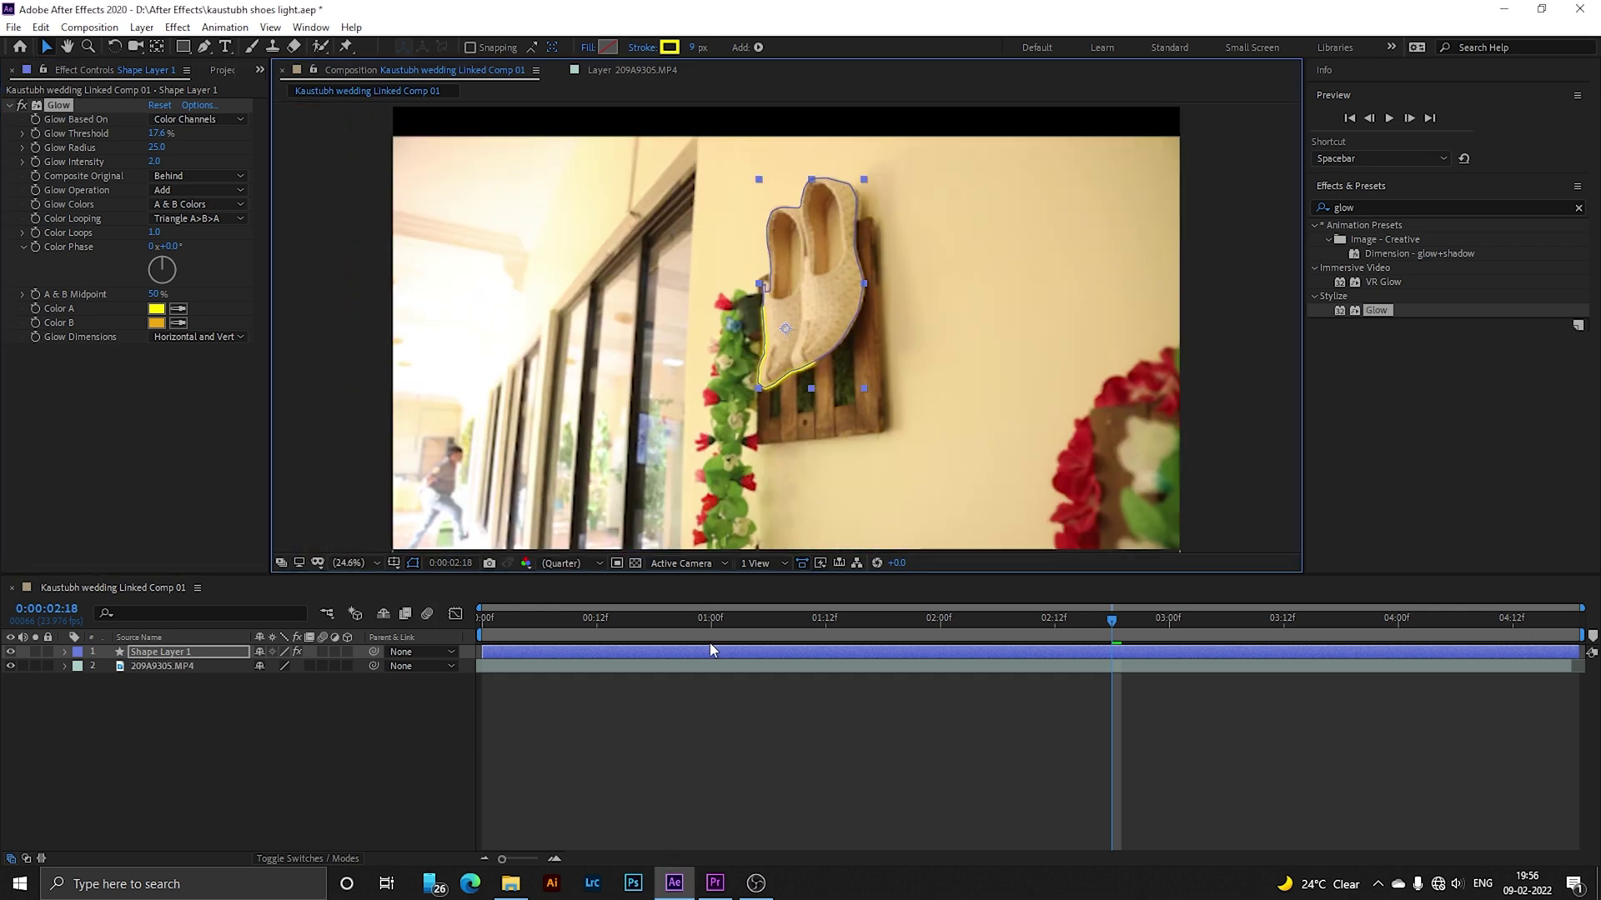
drag(677, 622, 432, 612)
click(409, 785)
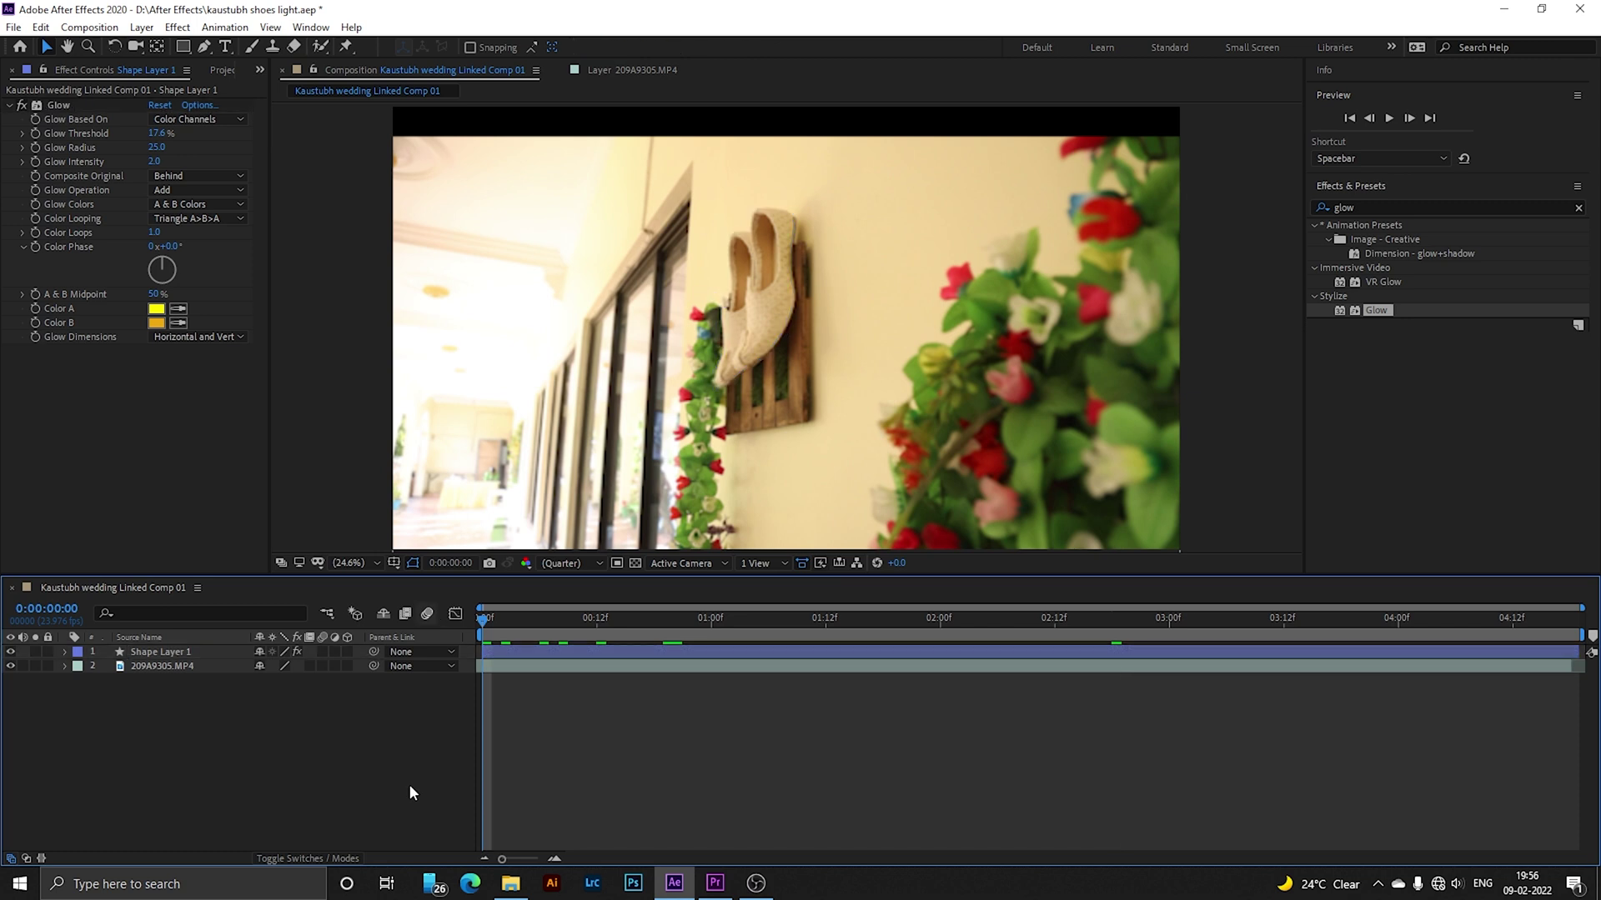
key(space)
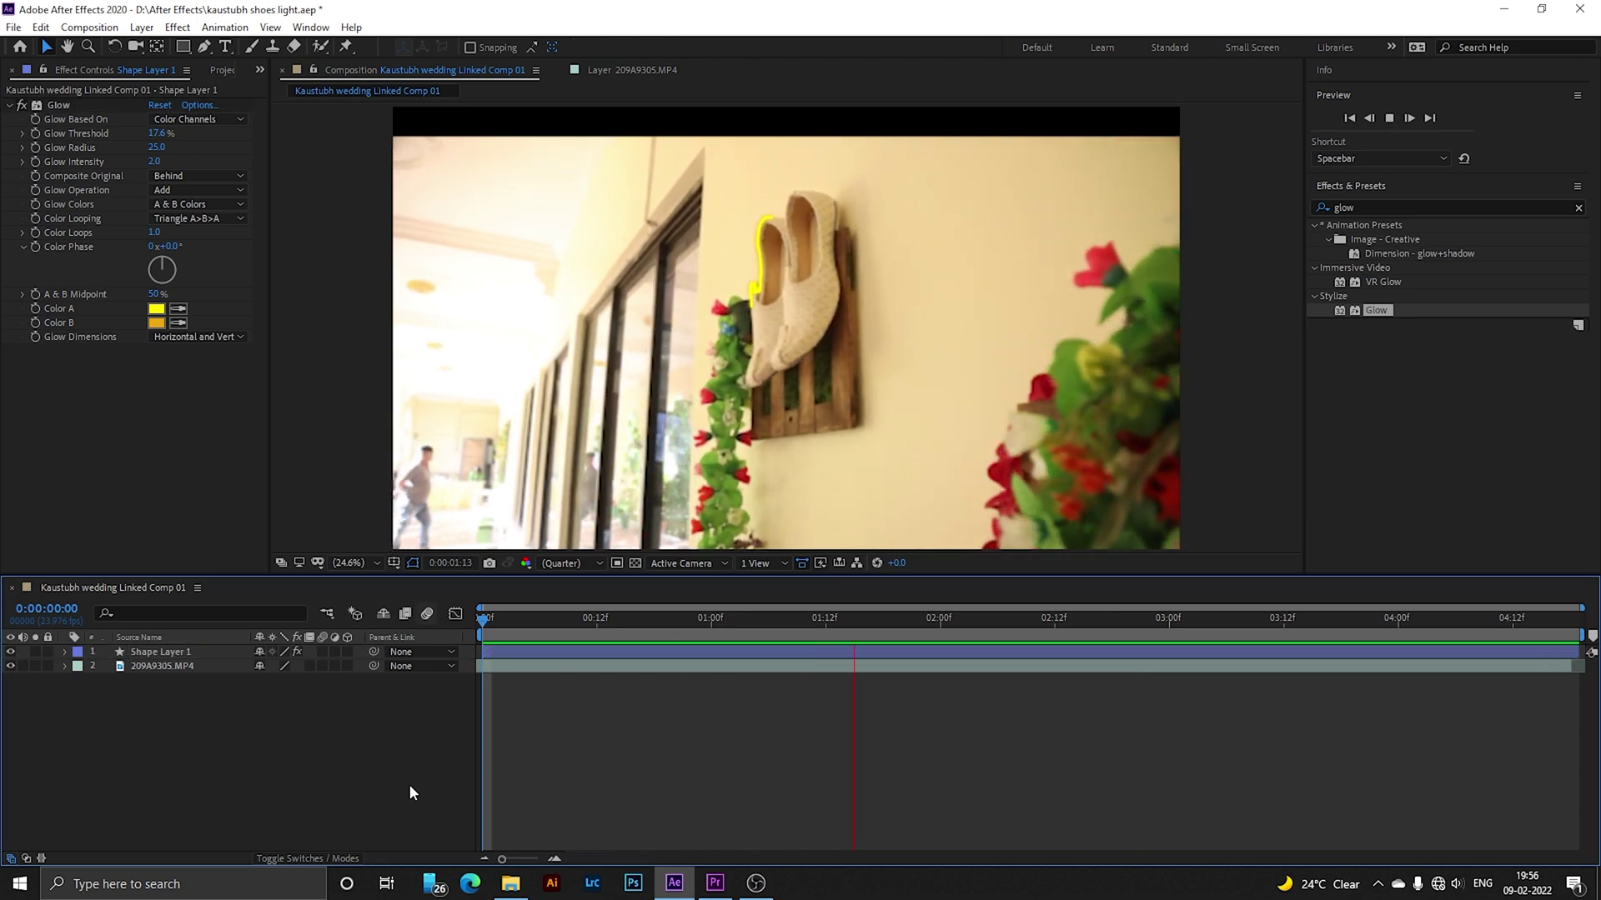